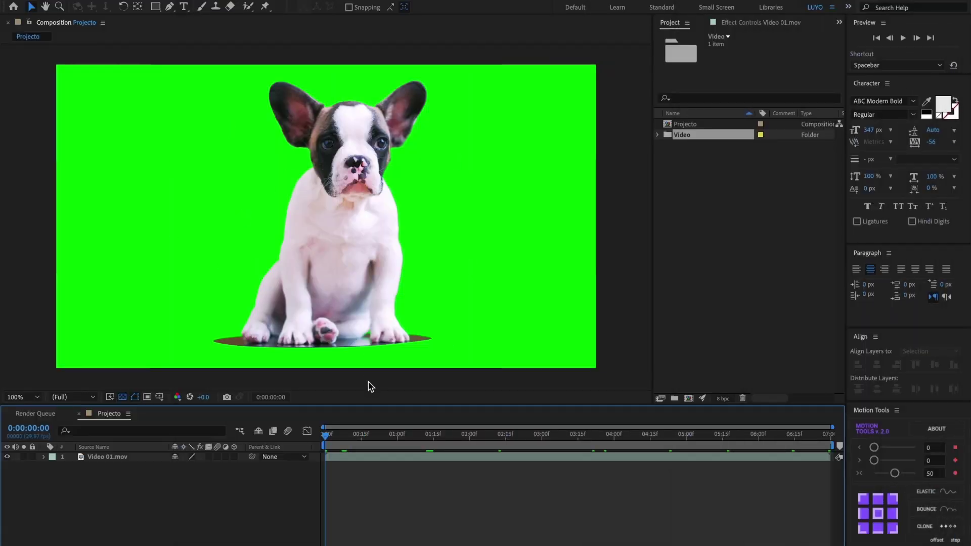
Apply Keylight (1.2) to Video 01.mov and sample the green background as Screen Colour
left_click_drag(326, 436, 357, 441)
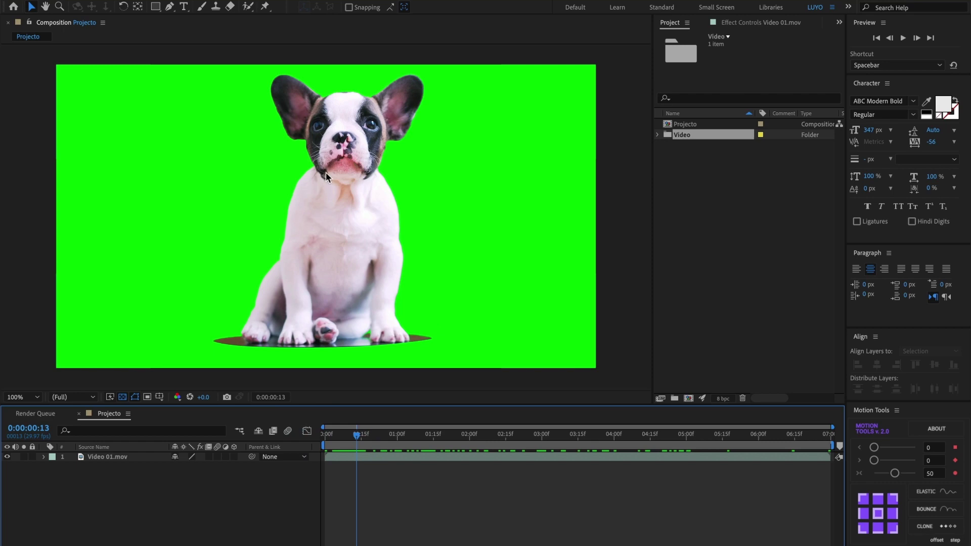
left_click(368, 457)
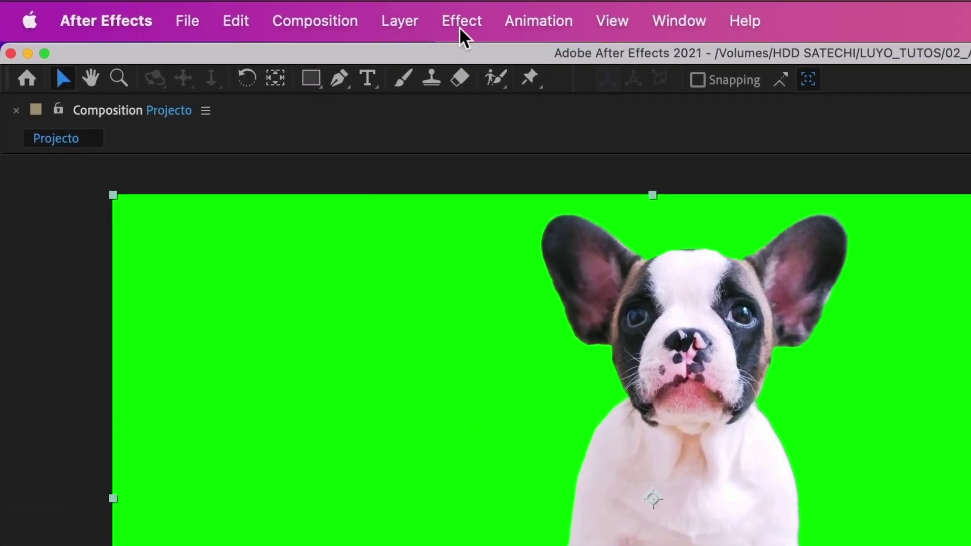
left_click(462, 21)
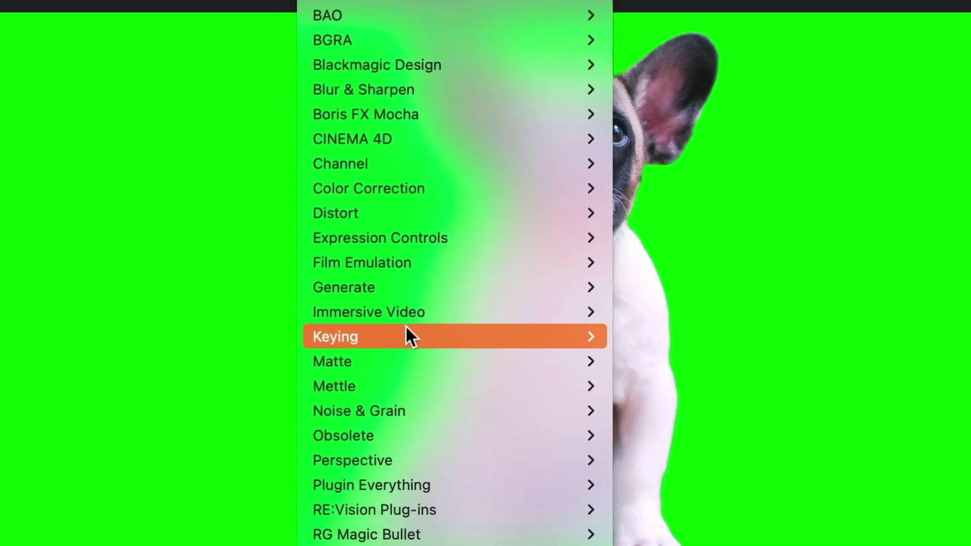
mouse_move(533, 506)
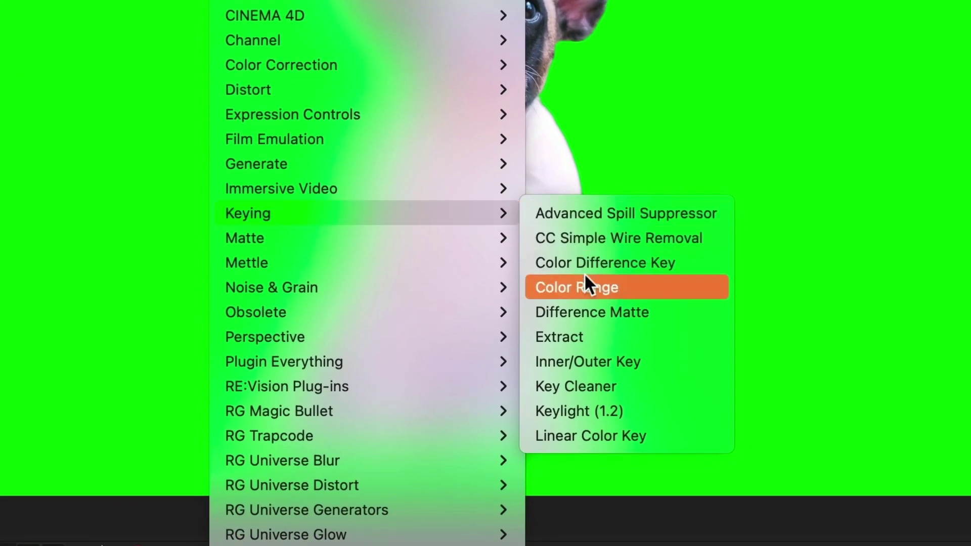
left_click(559, 408)
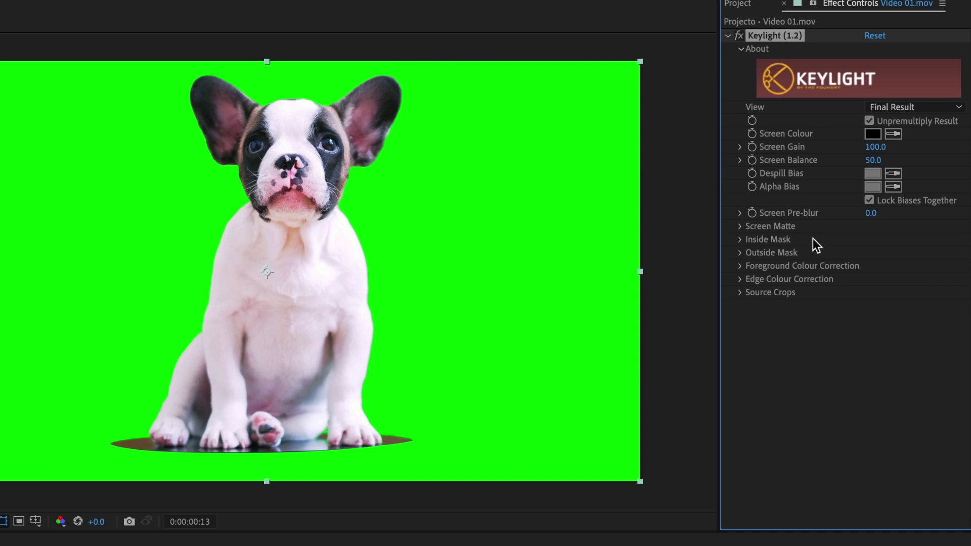
left_click(892, 134)
left_click(431, 216)
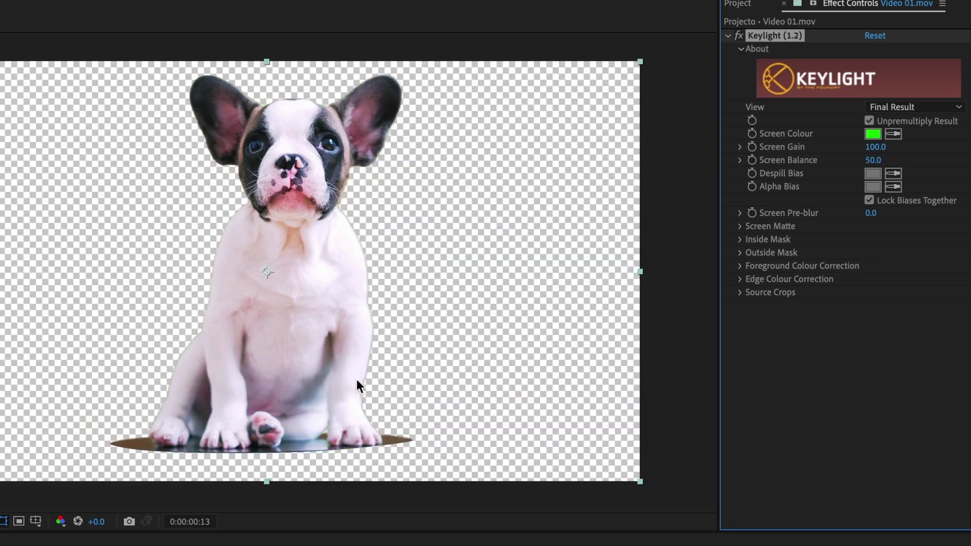
Zoom in on the dog's head to check the key edges, then check a later frame
key("period")
key("period")
key("period")
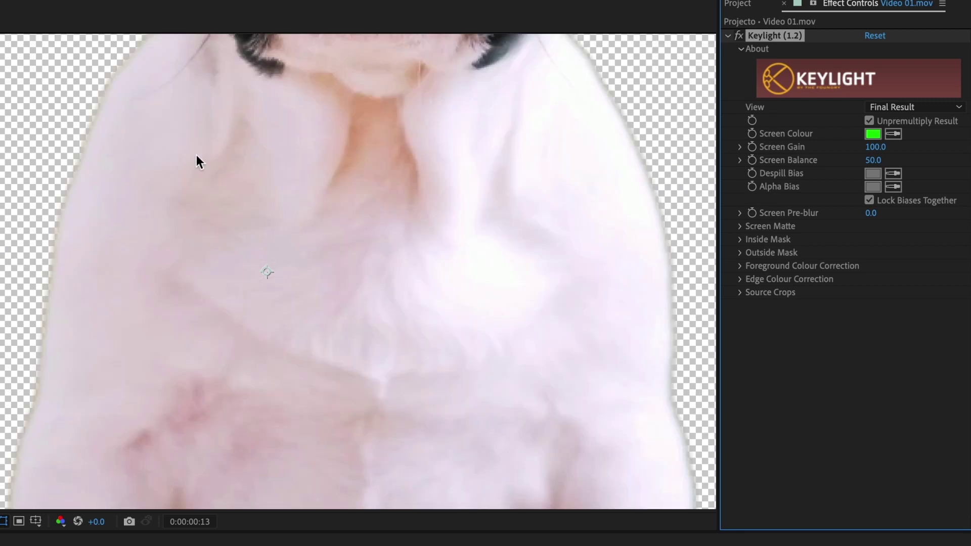
scroll(197, 155, "down", 3)
left_click_drag(241, 148, 211, 280)
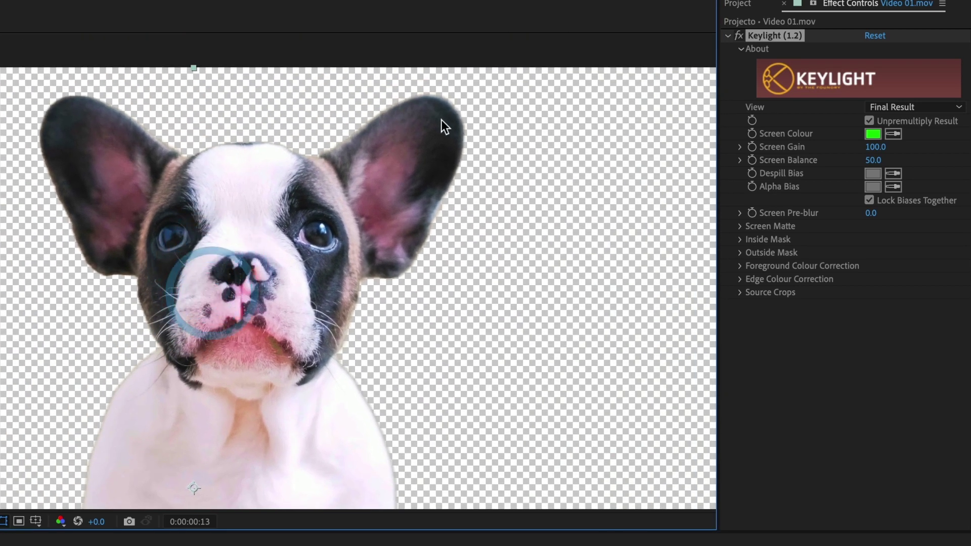
scroll(300, 370, "down", 2)
left_click_drag(286, 389, 324, 276)
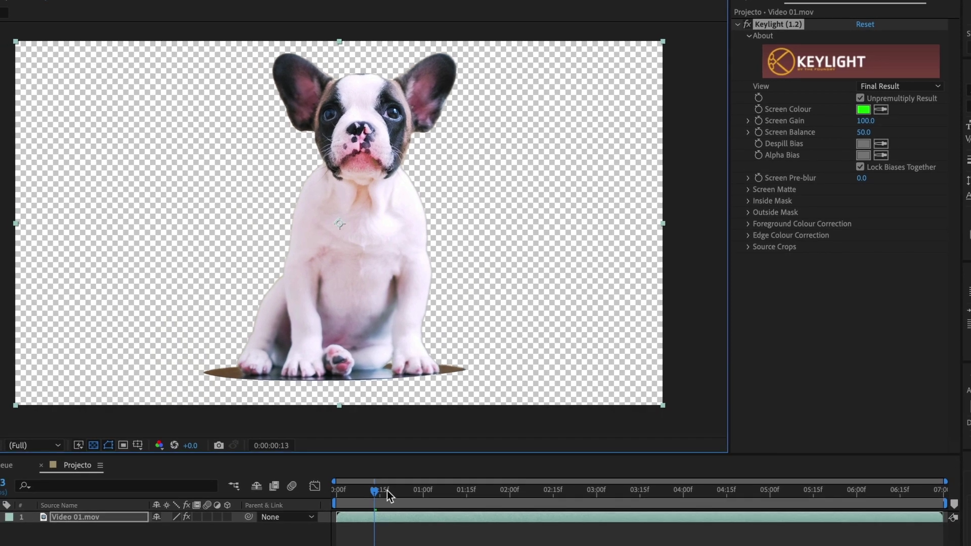
left_click_drag(387, 490, 444, 498)
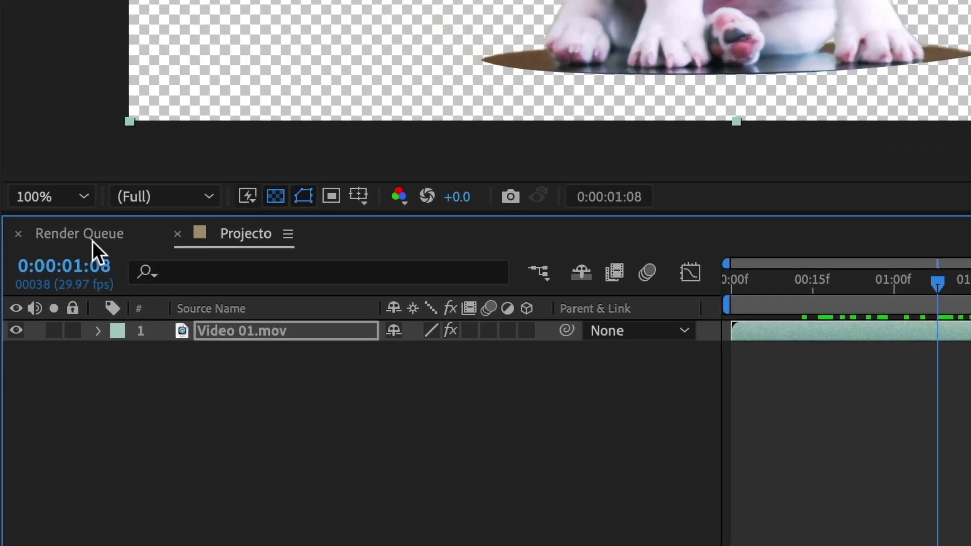
Queue the Projecto composition in the Render Queue with Ctrl+M
left_click(92, 240)
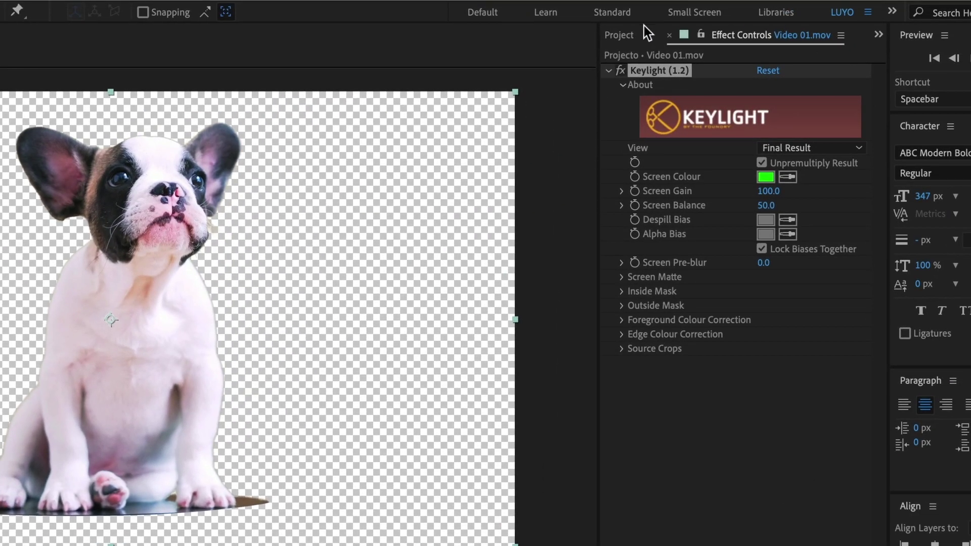
left_click(625, 35)
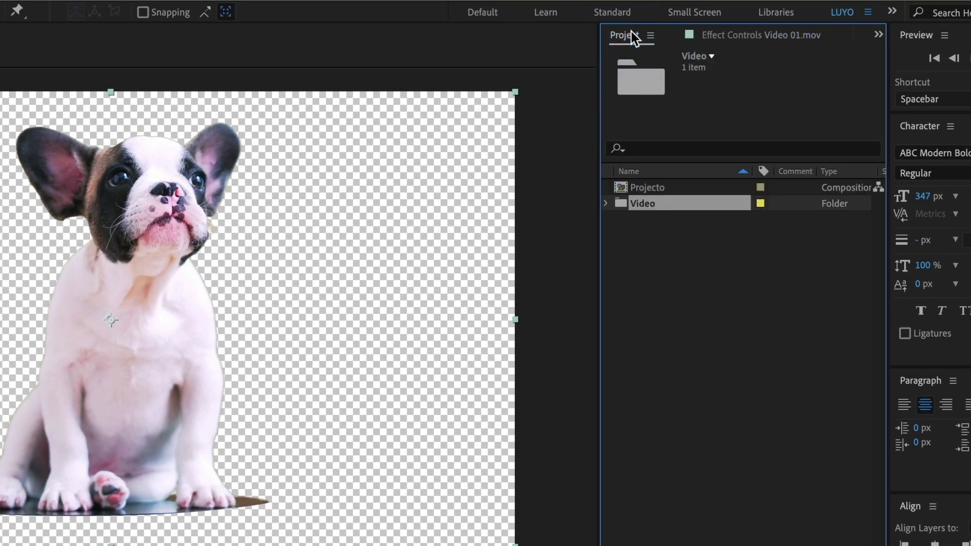
left_click(642, 185)
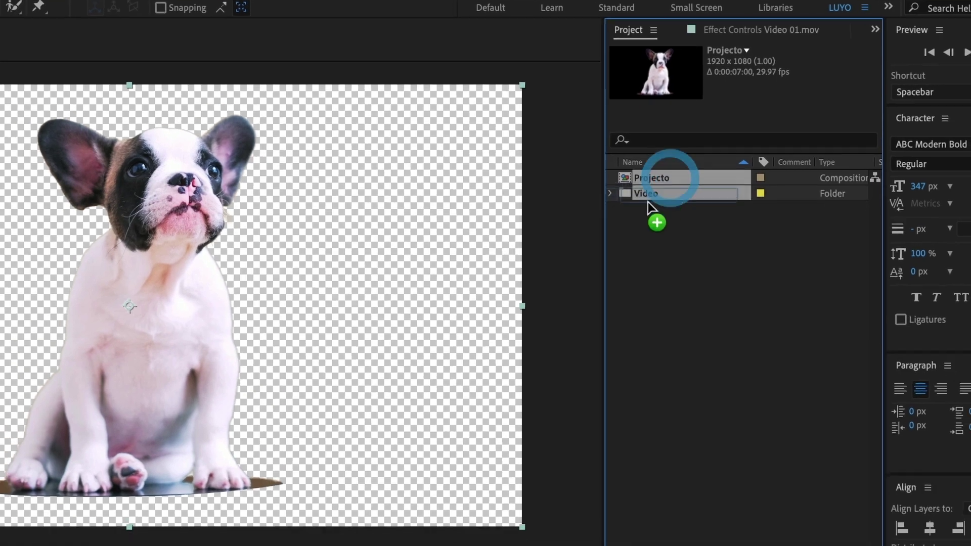
key("ctrl+m")
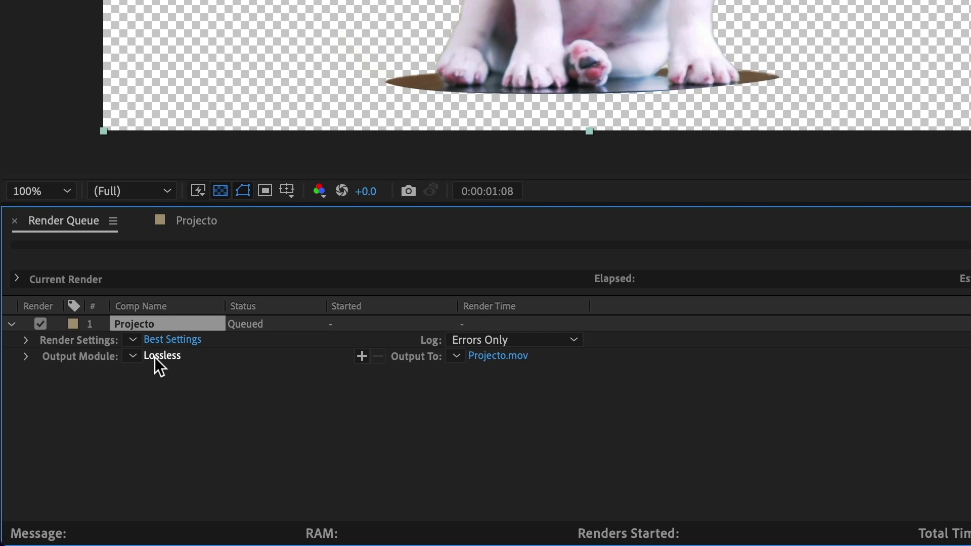
Set the output module codec to Apple ProRes 4444 with RGB + Alpha channels
left_click(155, 357)
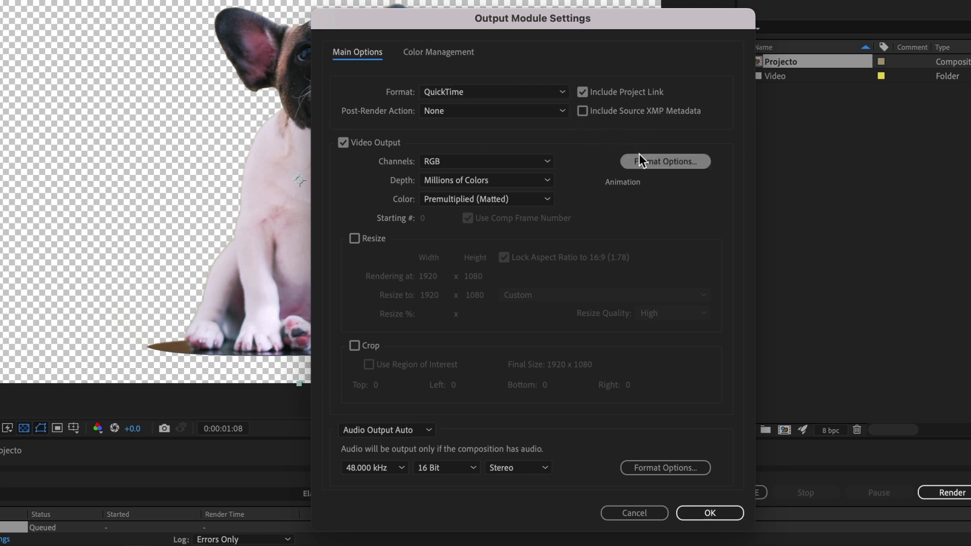
left_click(675, 163)
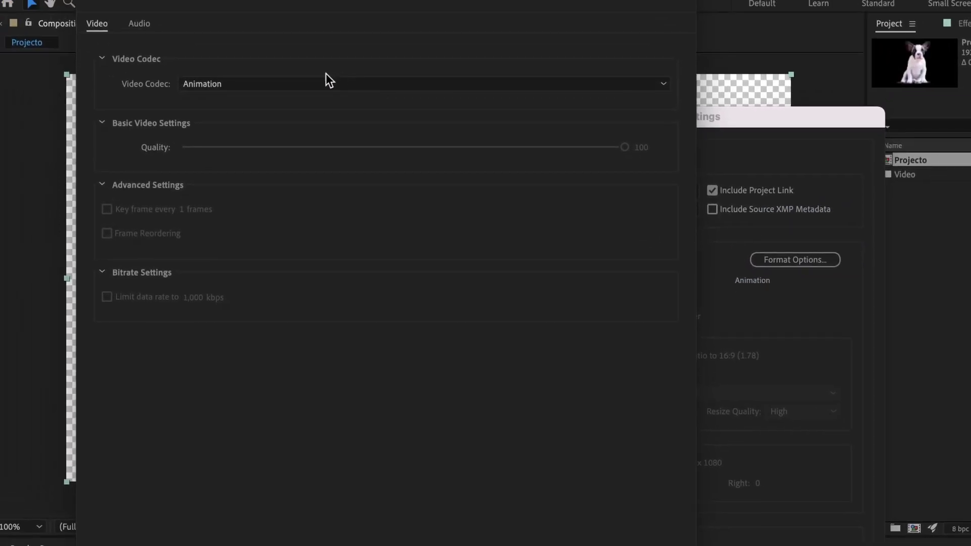
left_click(265, 53)
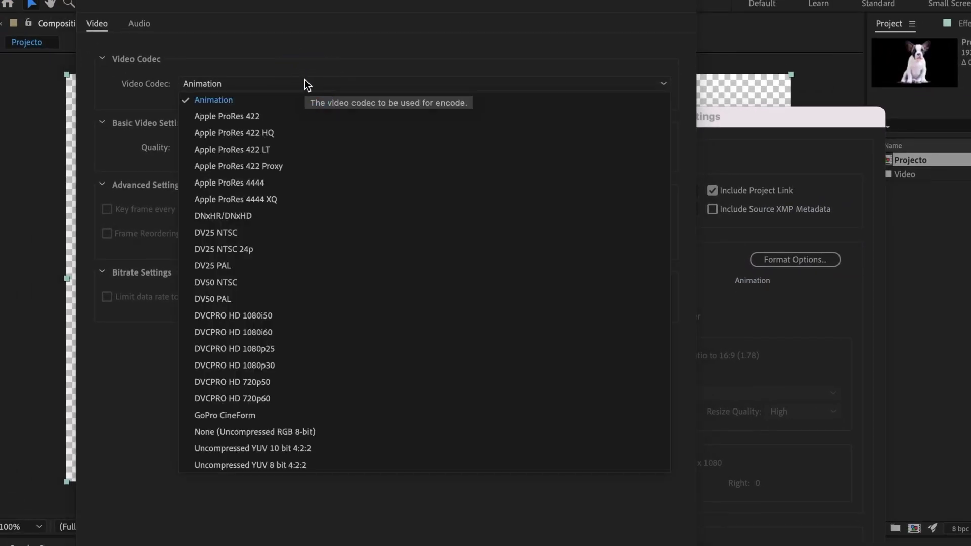
left_click(267, 184)
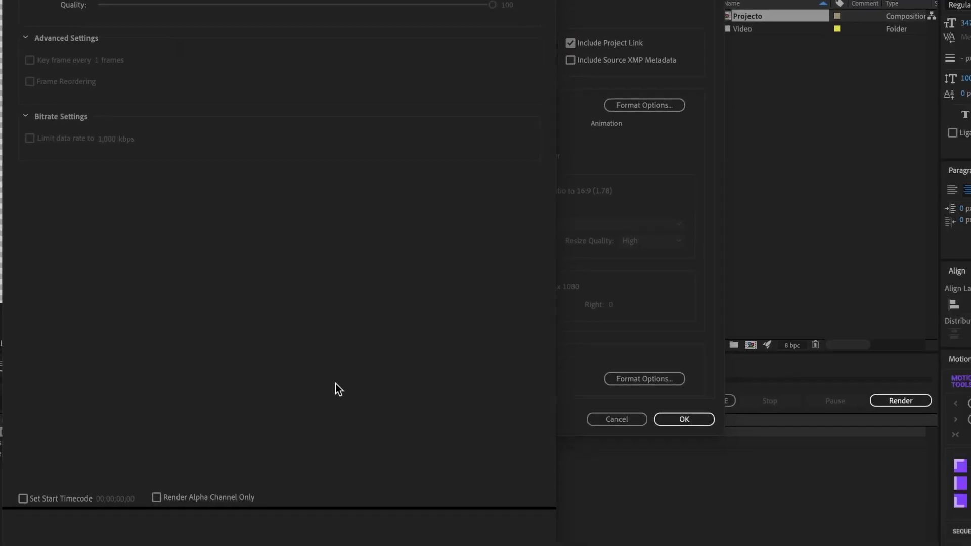
left_click(489, 527)
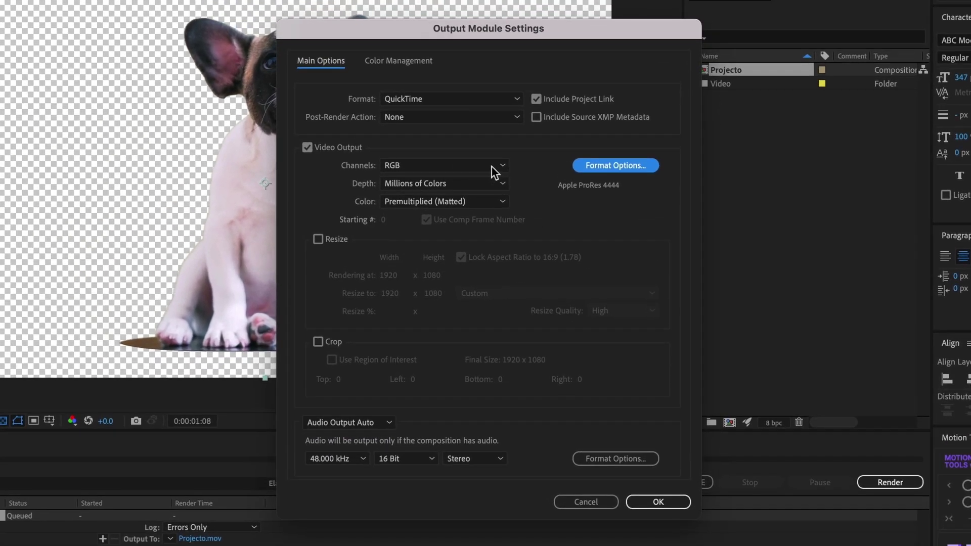
left_click(492, 167)
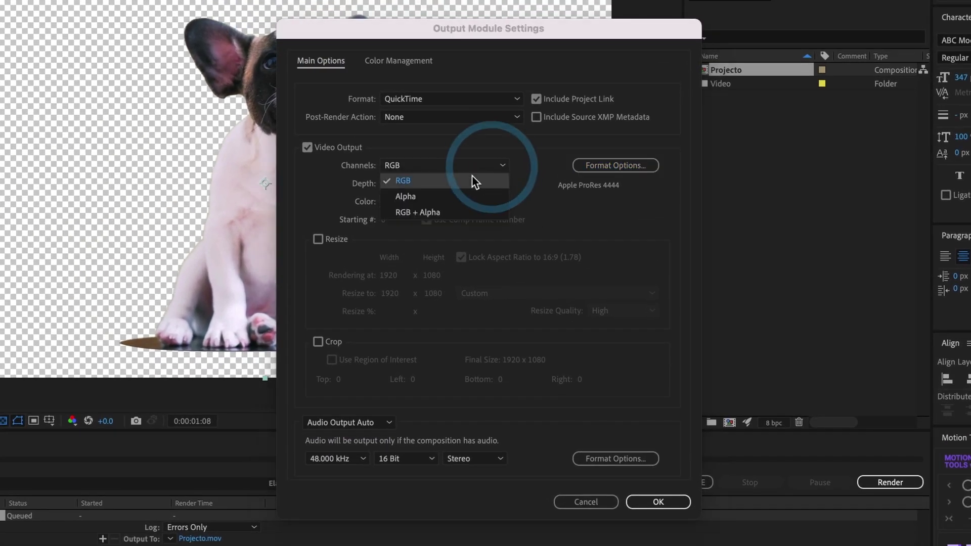
left_click(430, 211)
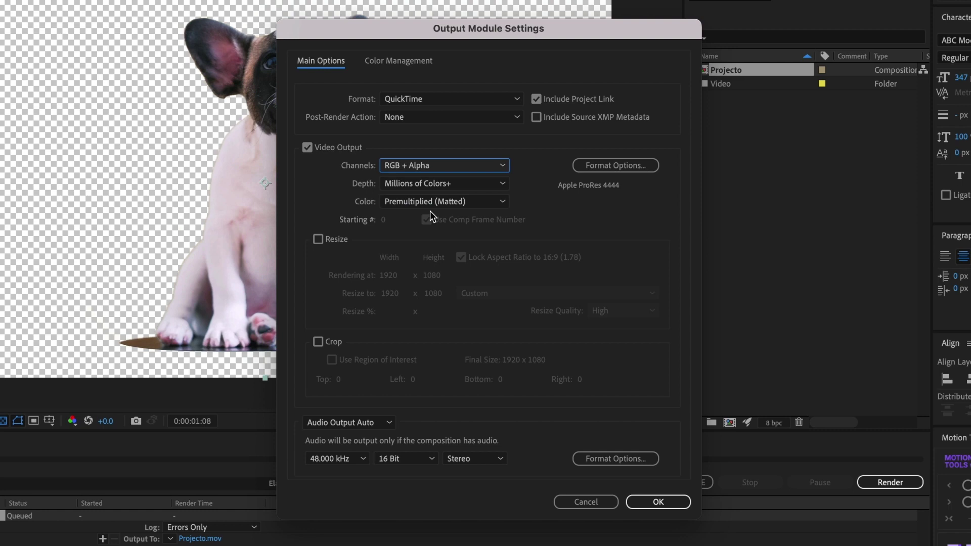
Save the render output as Video 01 Alpha.mov in the Projecto/Video folder
left_click(657, 502)
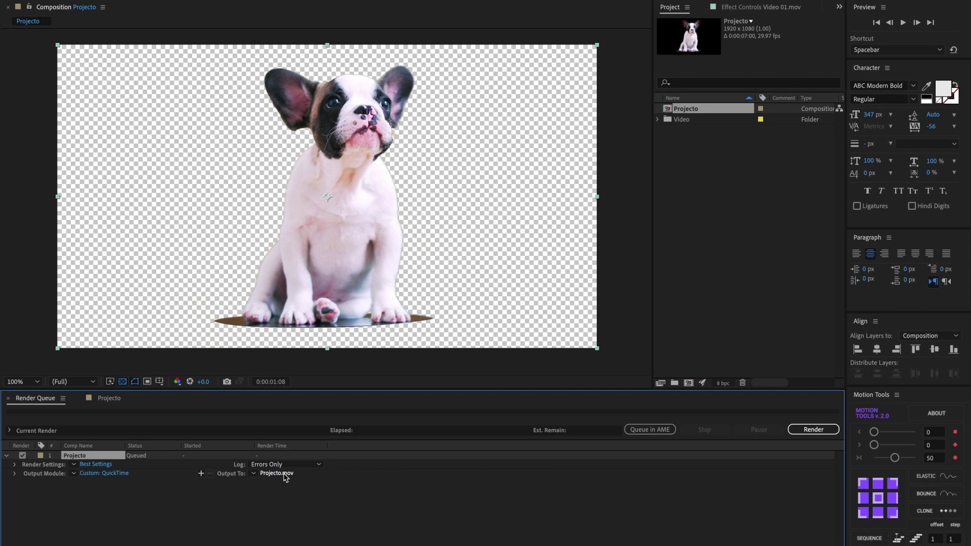
left_click(284, 476)
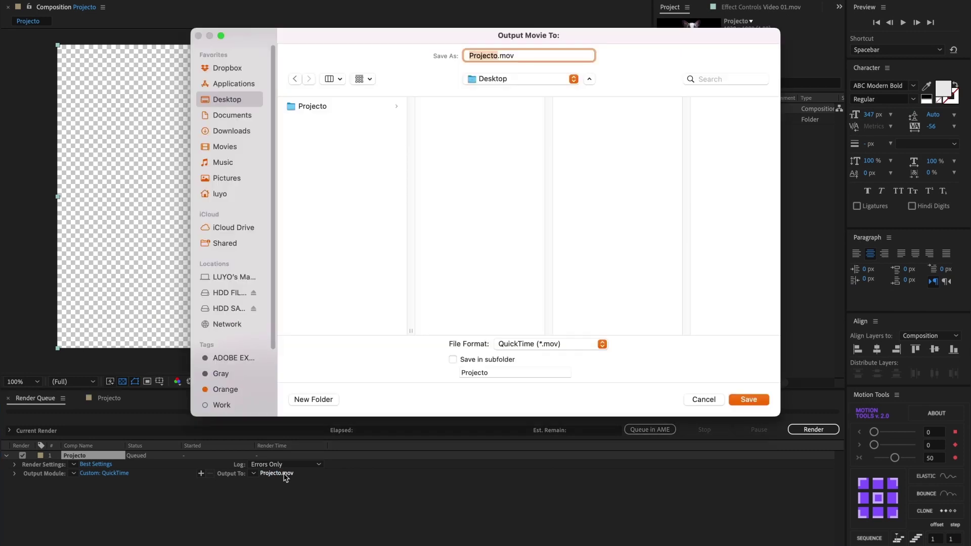
left_click(307, 106)
left_click(454, 120)
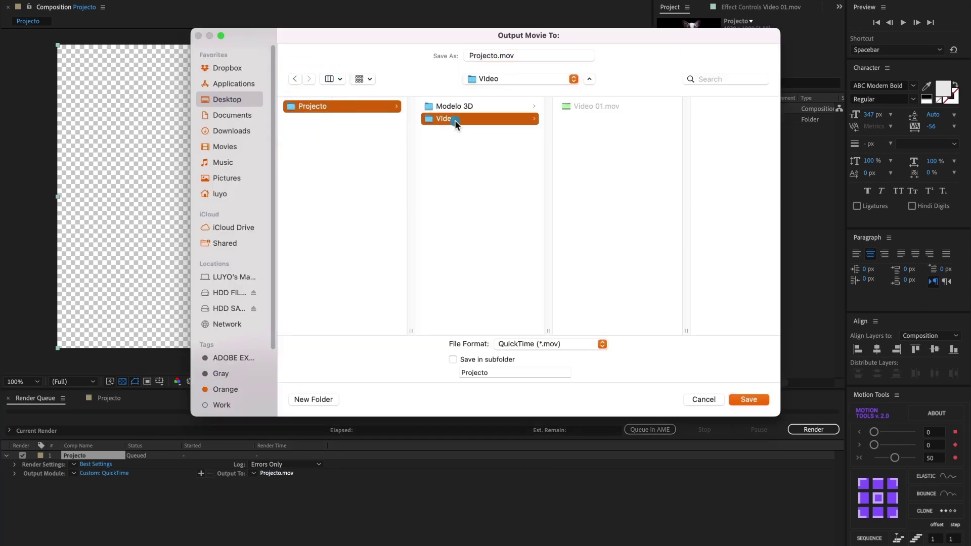
left_click(586, 107)
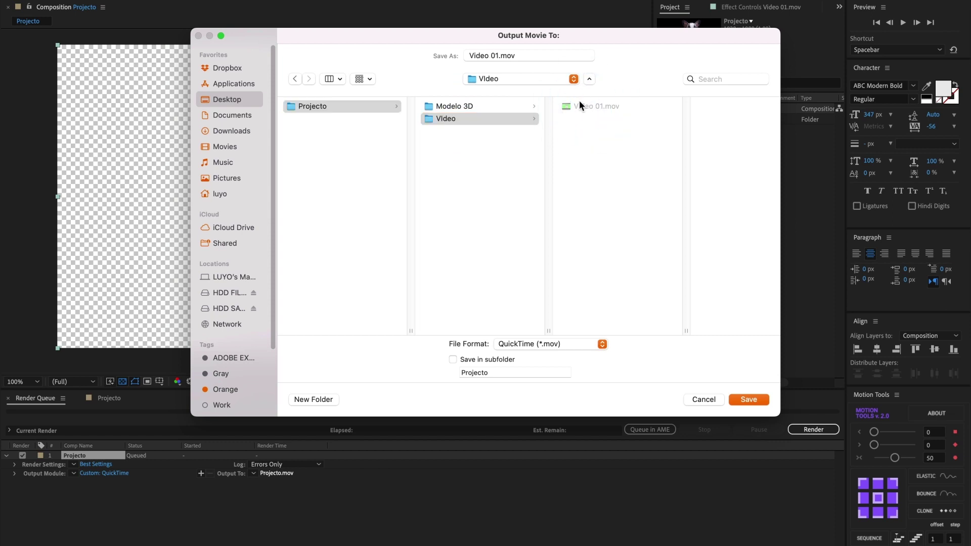
left_click(499, 55)
type("Alp")
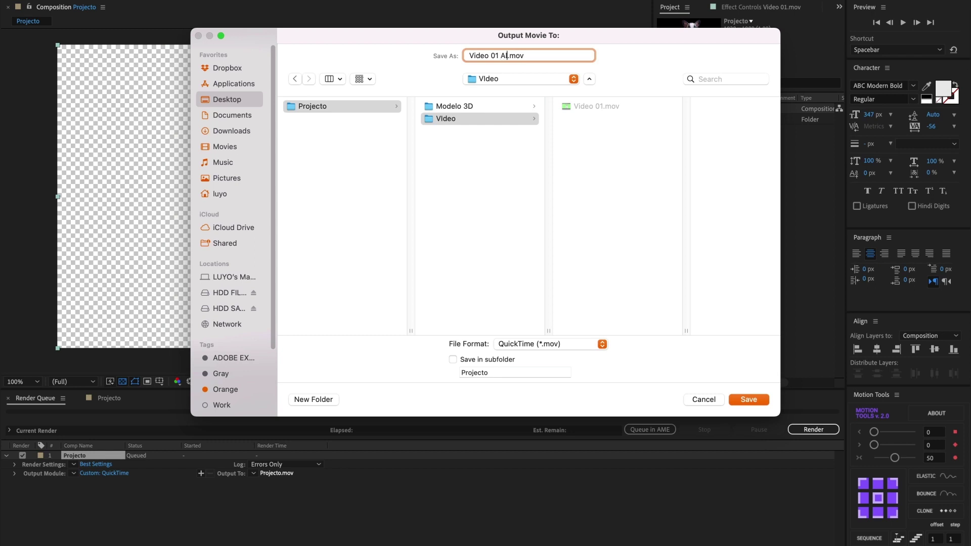
type("ha")
left_click(743, 396)
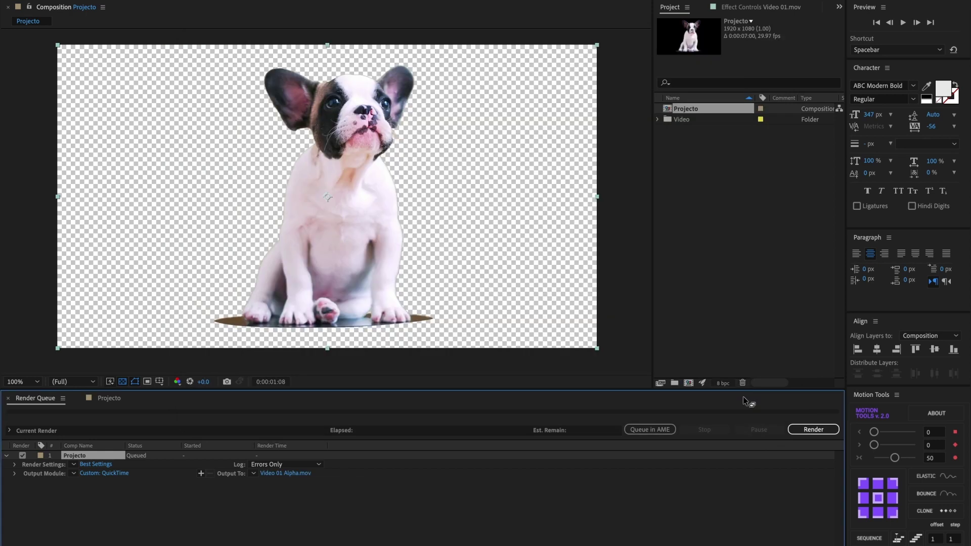
Render the queued Projecto composition and go back to its timeline
left_click(803, 431)
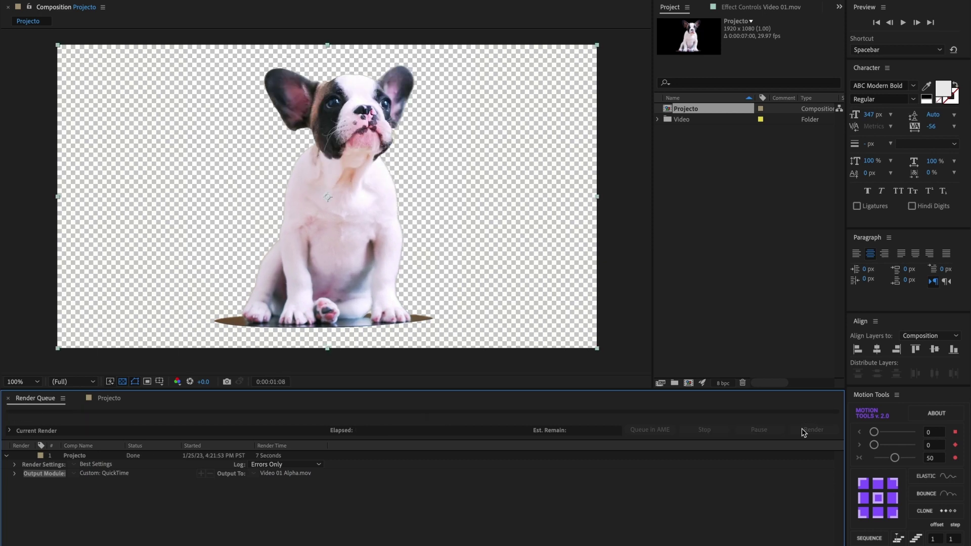
left_click(107, 403)
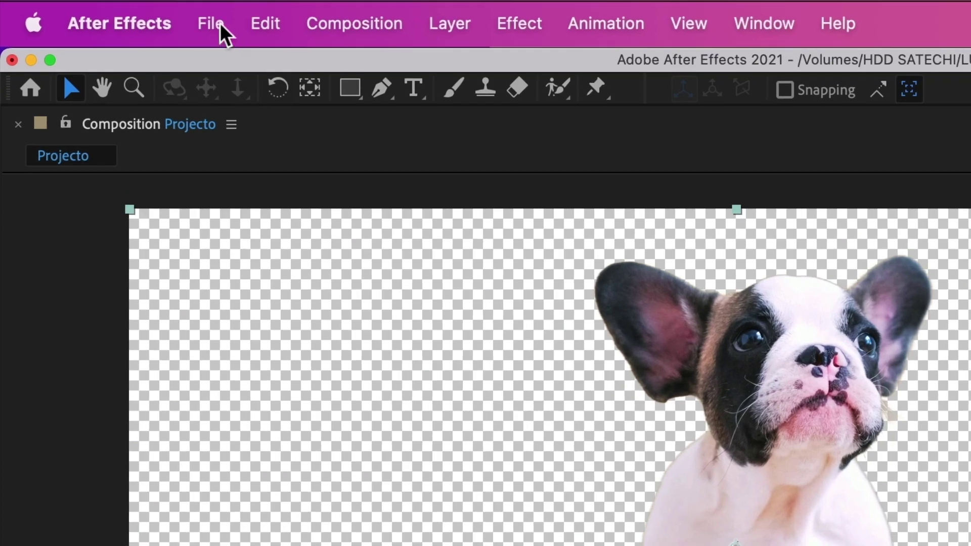
Import Video 01 Alpha.mov through File > Import > File
left_click(220, 23)
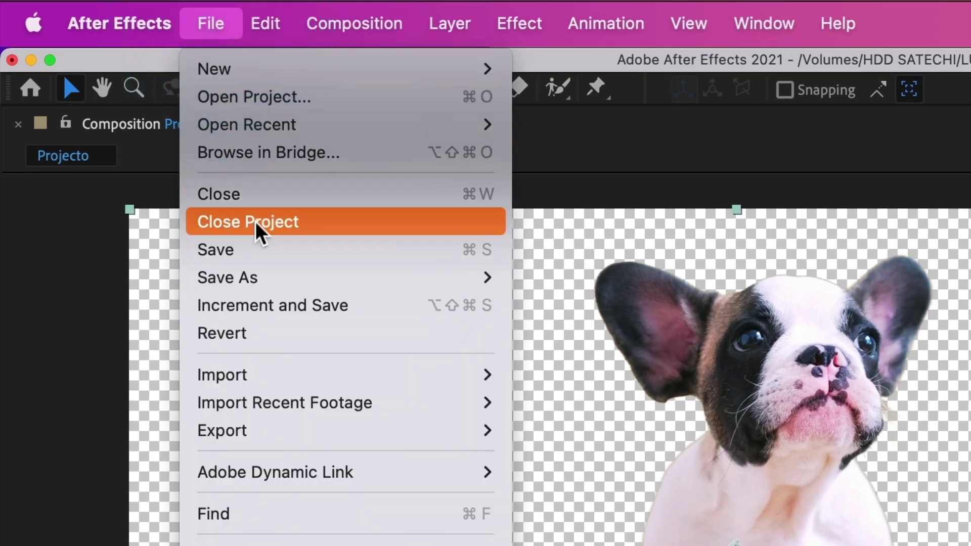
mouse_move(406, 375)
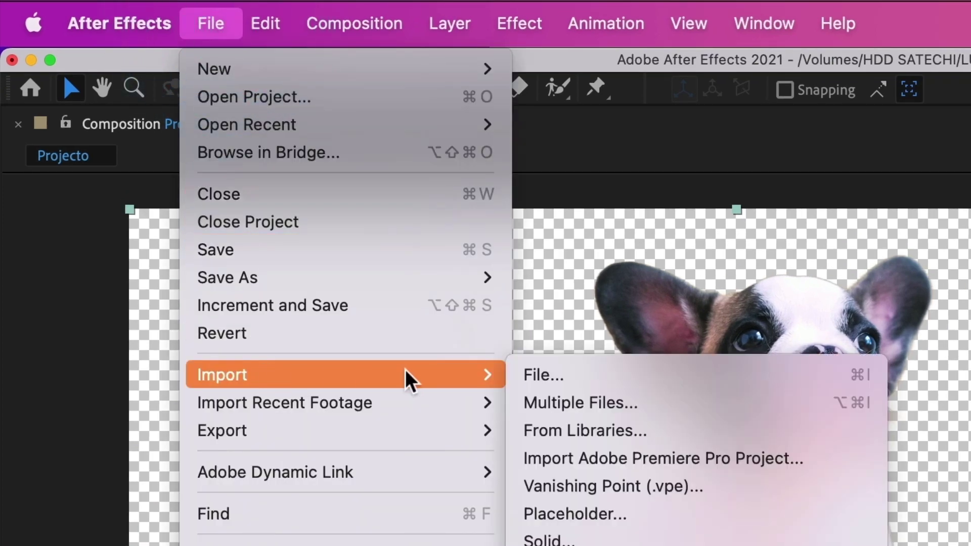
left_click(569, 375)
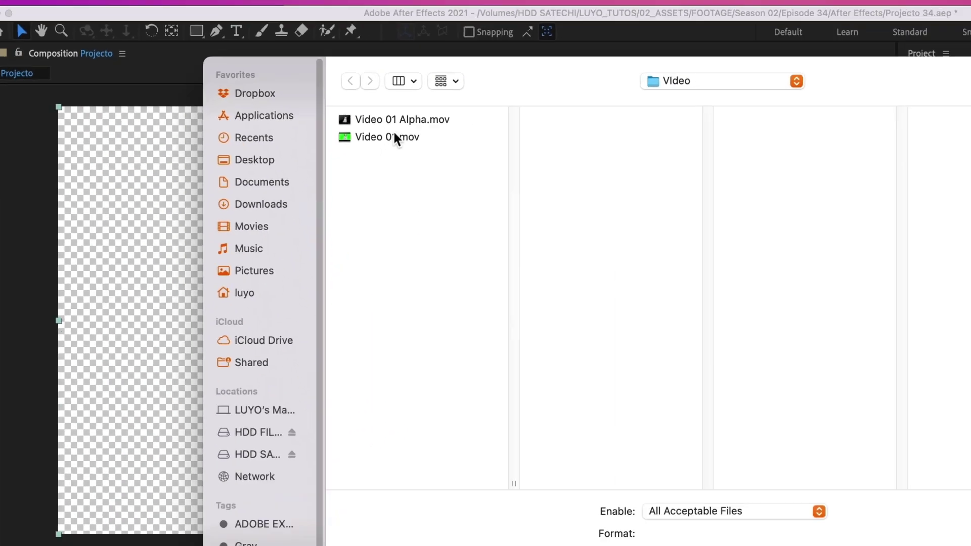
left_click(678, 231)
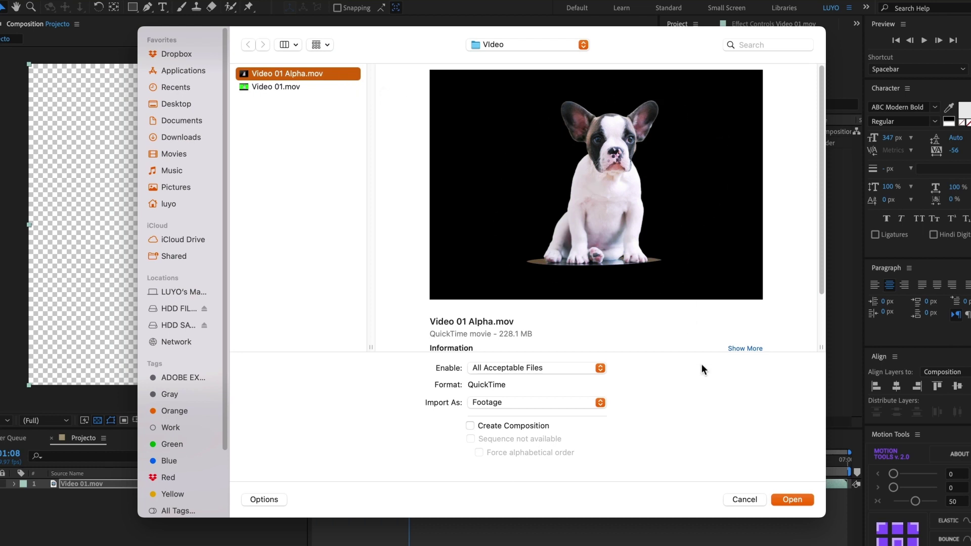
left_click(786, 496)
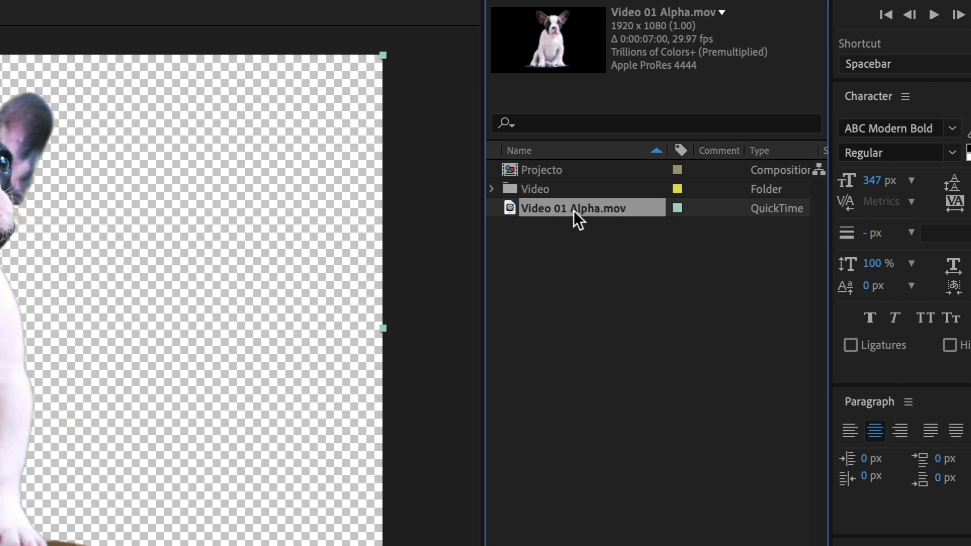
Place Video 01 Alpha.mov as the top Projecto layer and delete the original Video 01.mov layer
left_click_drag(573, 210, 0, 545)
left_click_drag(466, 375, 282, 439)
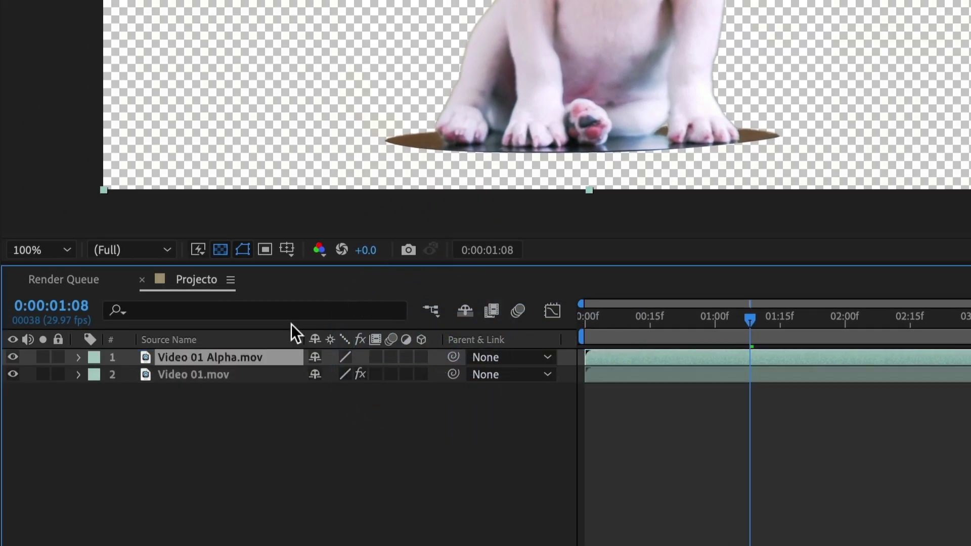
left_click(174, 358)
left_click_drag(381, 278, 549, 281)
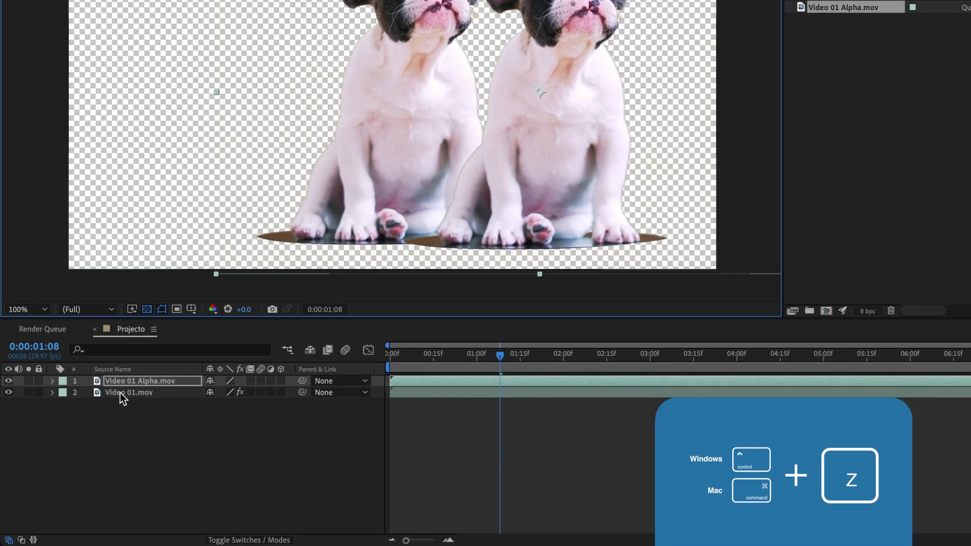
key("ctrl+z")
left_click(120, 393)
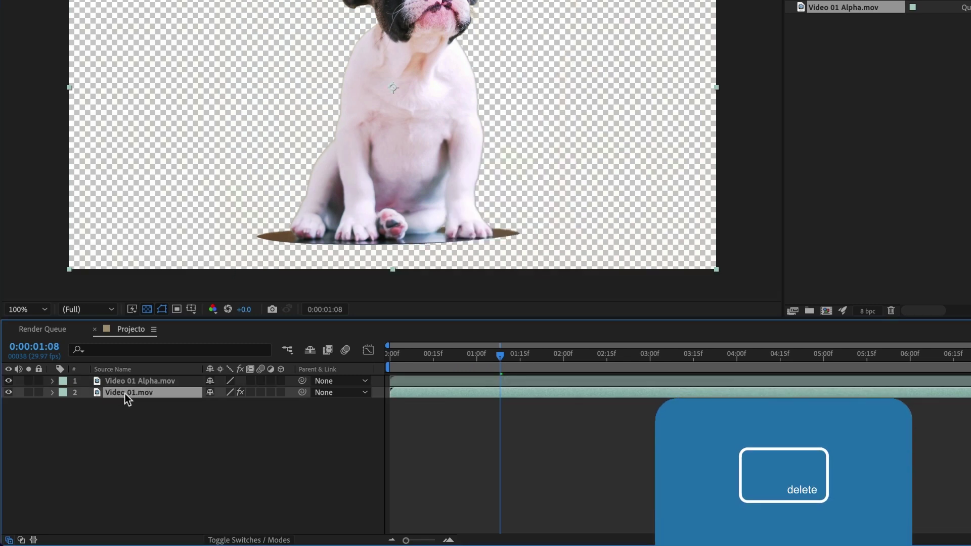
key("Delete")
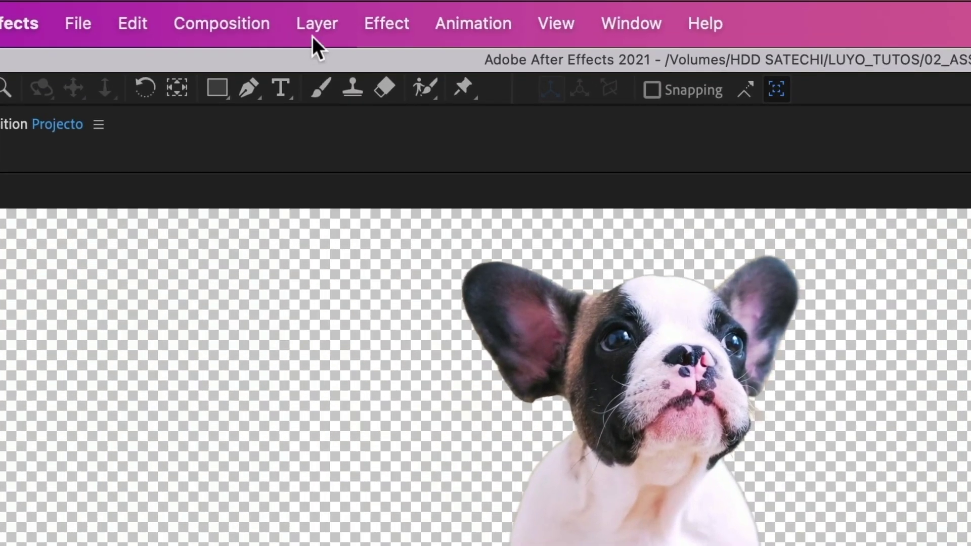
Create a new 1920 x 1080 solid via Layer > New > Solid and name it E3D
left_click(315, 26)
mouse_move(313, 67)
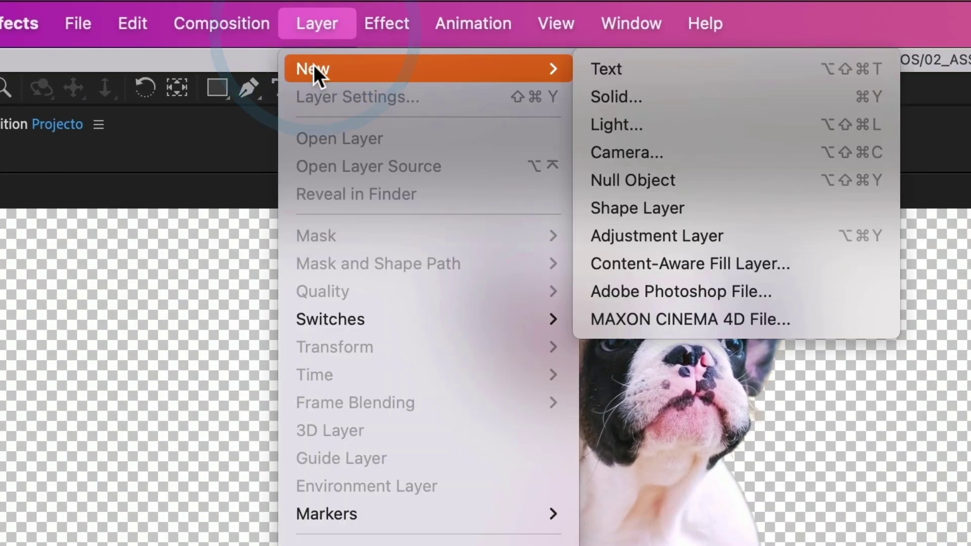
left_click(623, 94)
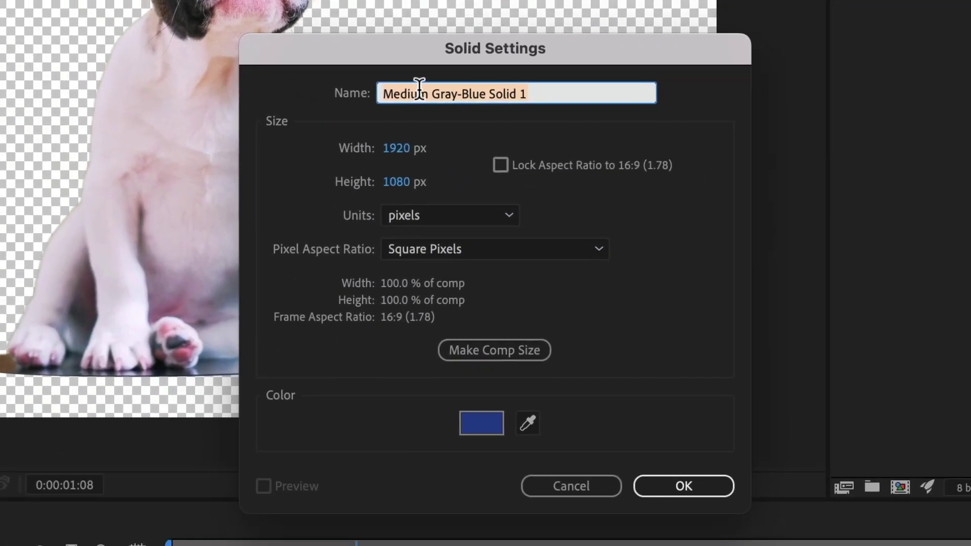
type("E3D")
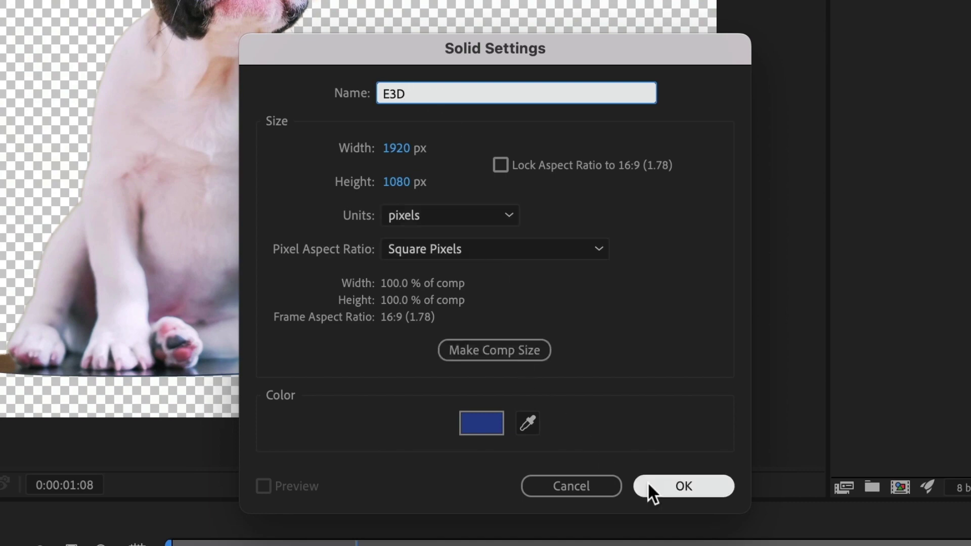
Add the E3D solid and apply Video Copilot's Element effect to it
left_click(666, 489)
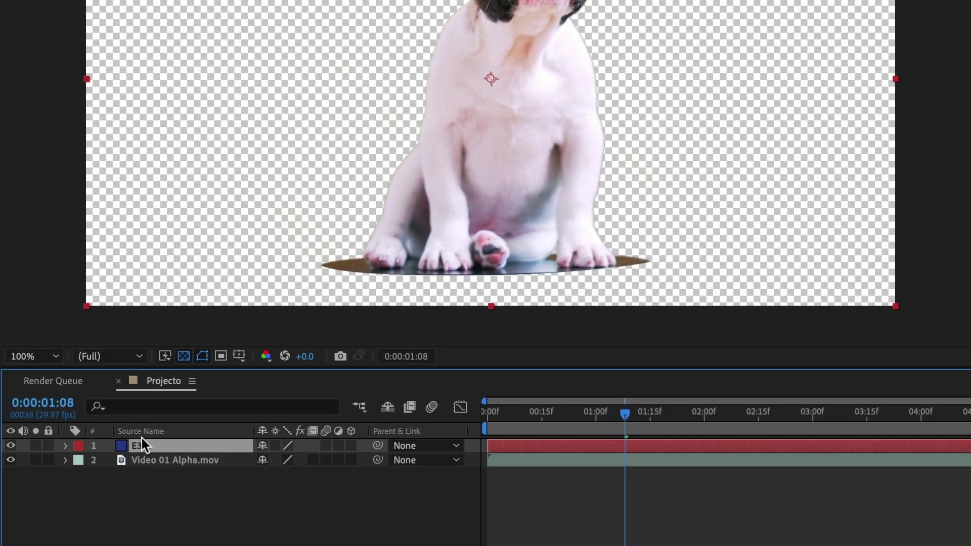
left_click(147, 445)
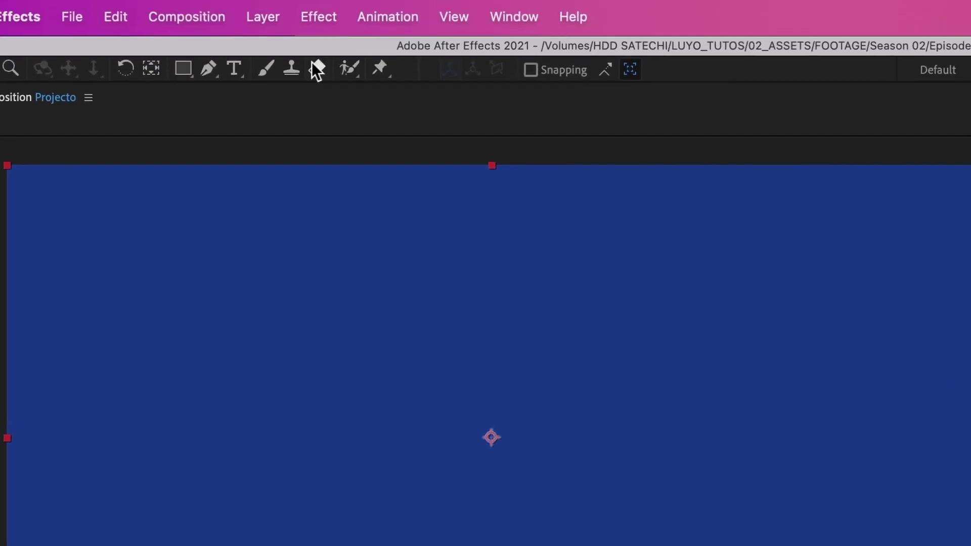
left_click(311, 12)
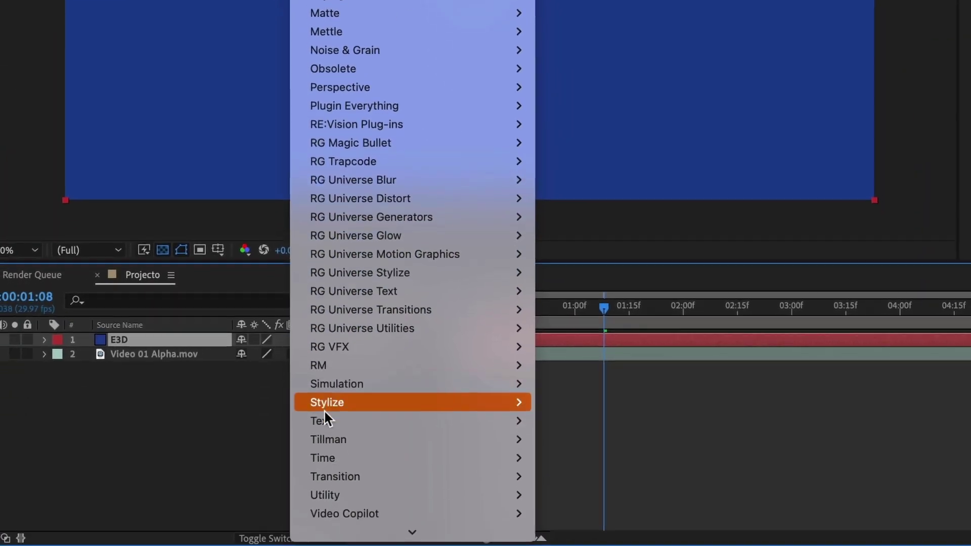
mouse_move(390, 507)
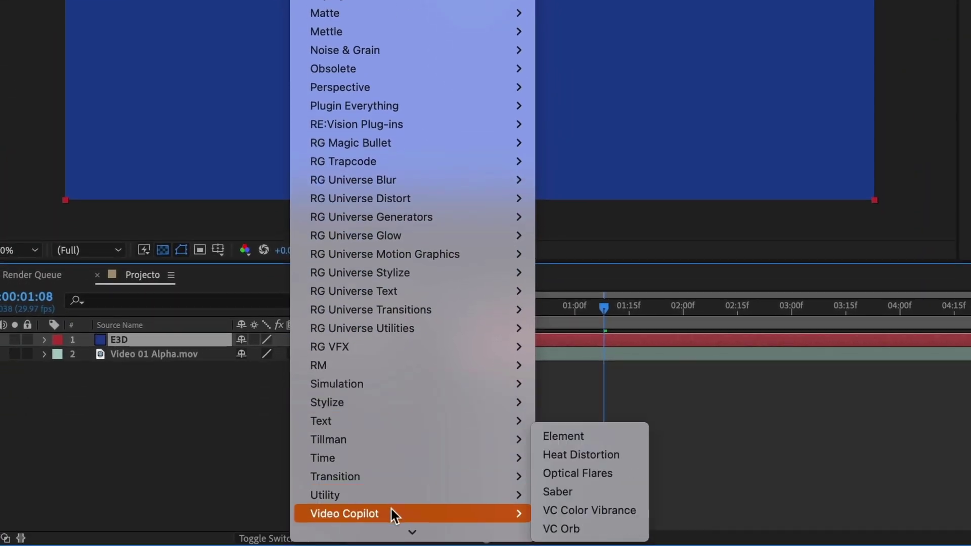
left_click(570, 438)
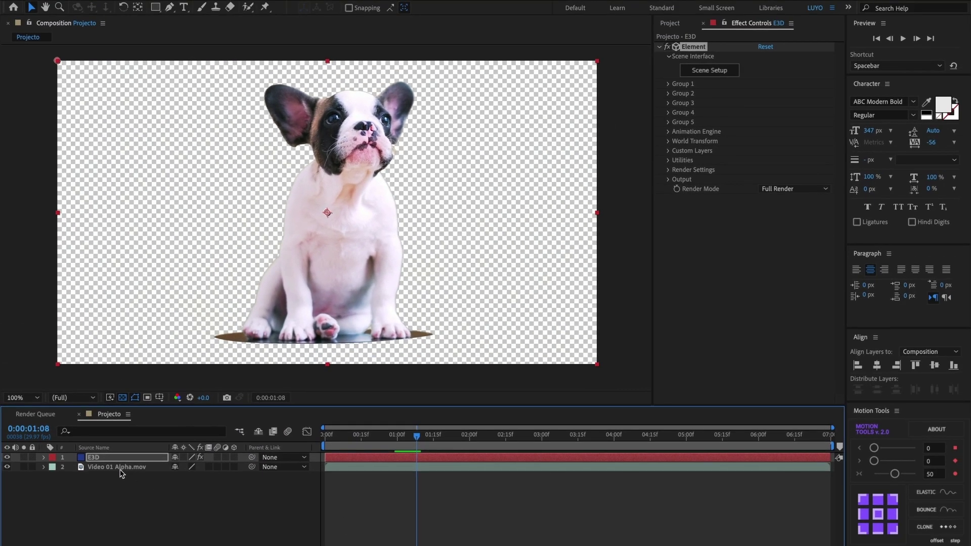
left_click(119, 468)
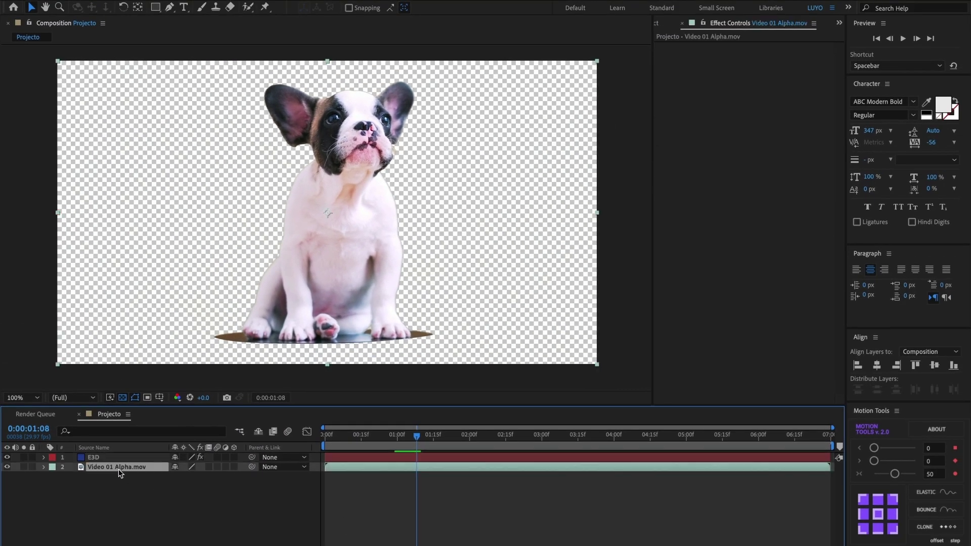
Set Element's Custom Texture Map Layer 1 to Video 01 Alpha.mov and hide that layer
left_click(94, 459)
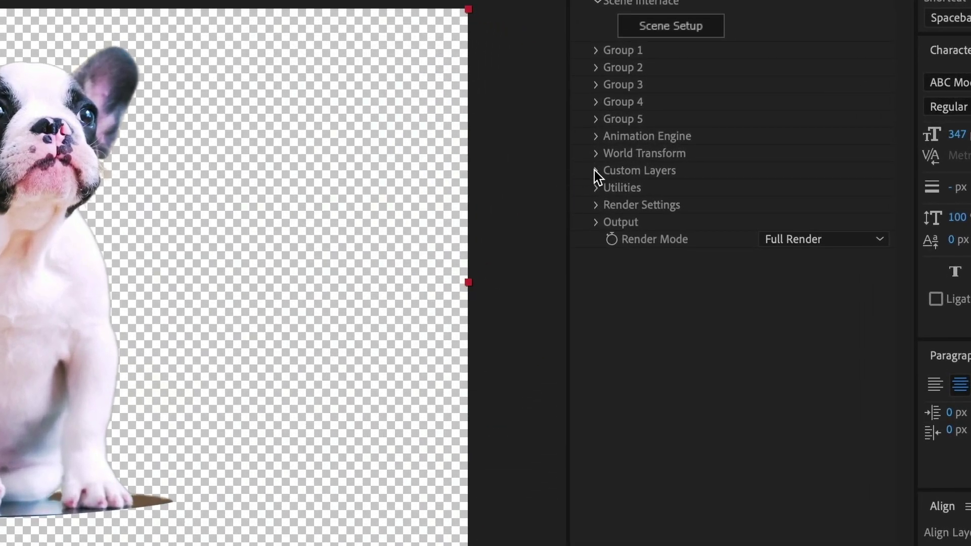
left_click(595, 170)
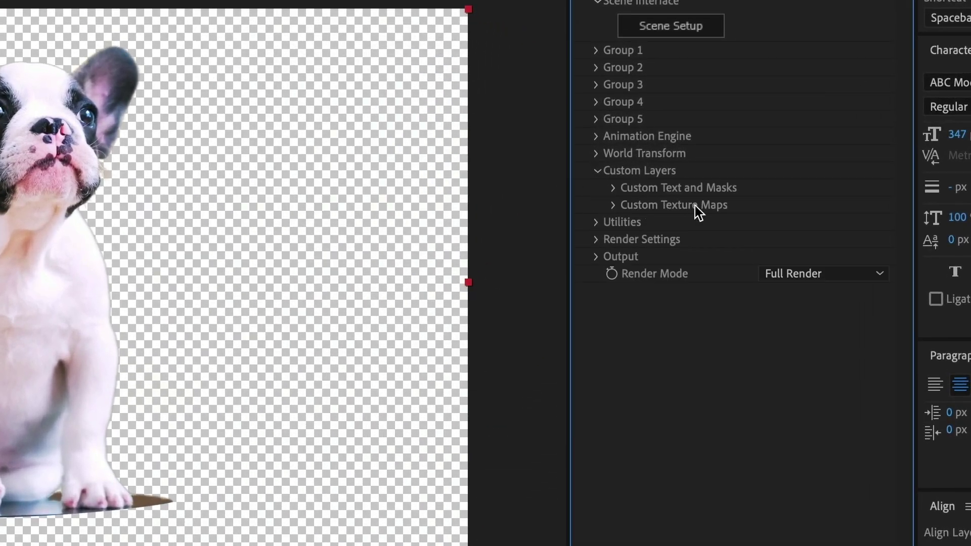
left_click(614, 208)
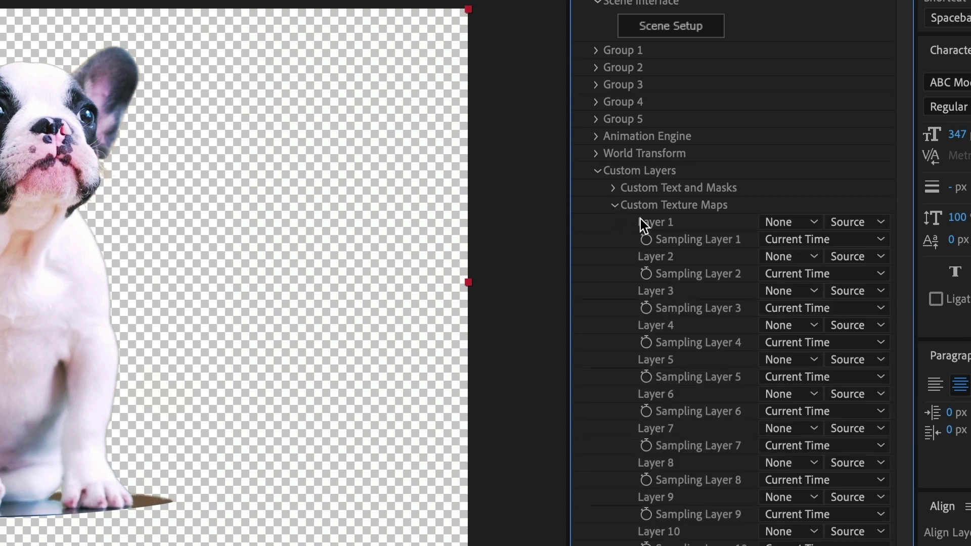
left_click(783, 225)
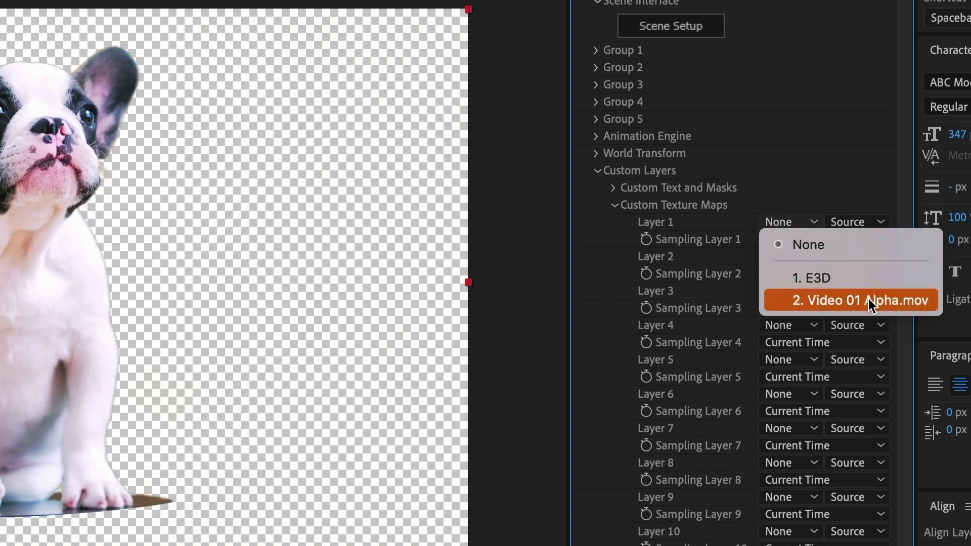
left_click(909, 300)
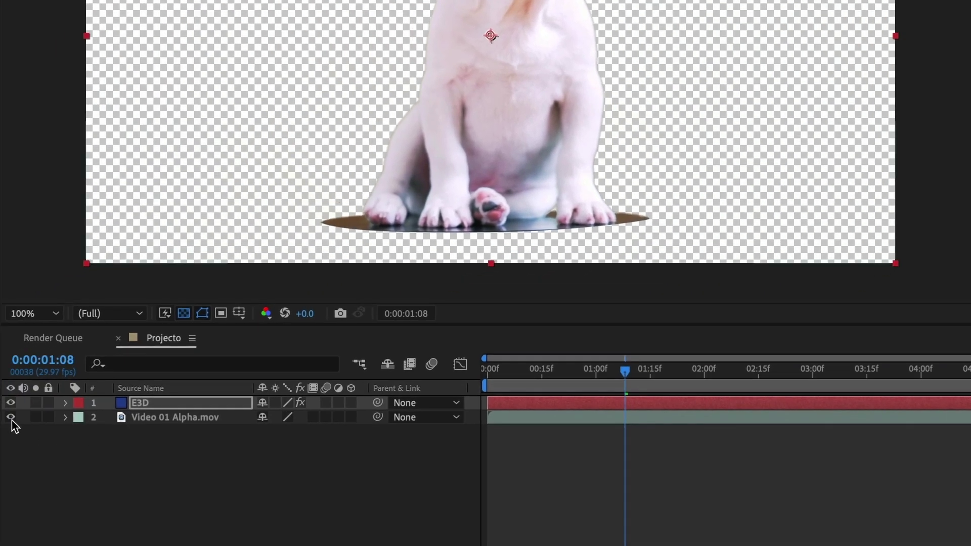
left_click(11, 417)
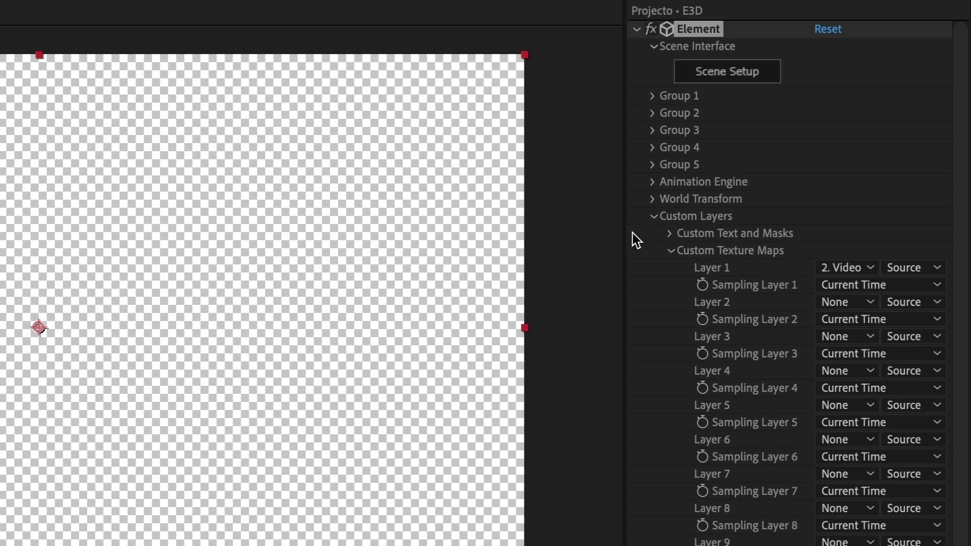
Open Element 3D's Scene Setup and add a 1.00 by 1.00 plane primitive to the scene
left_click(655, 217)
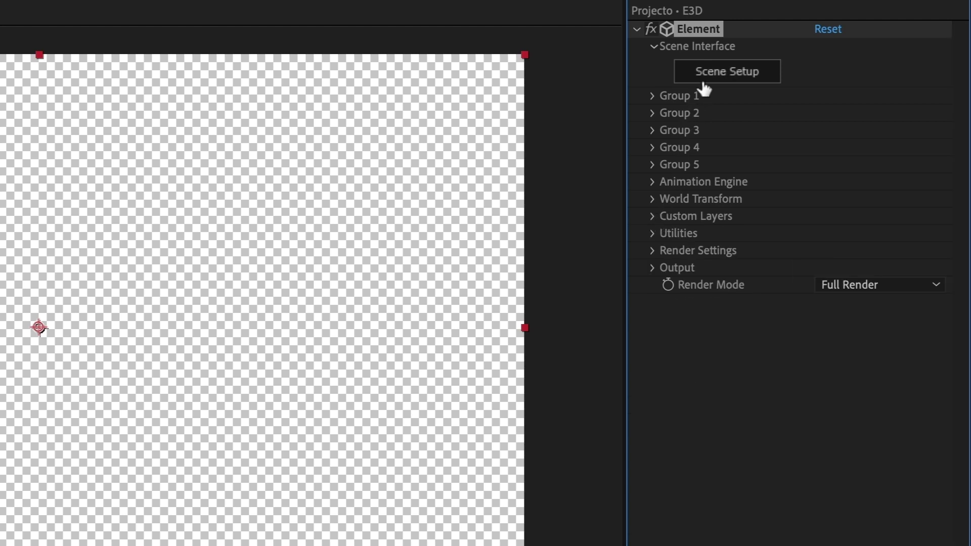
left_click(726, 72)
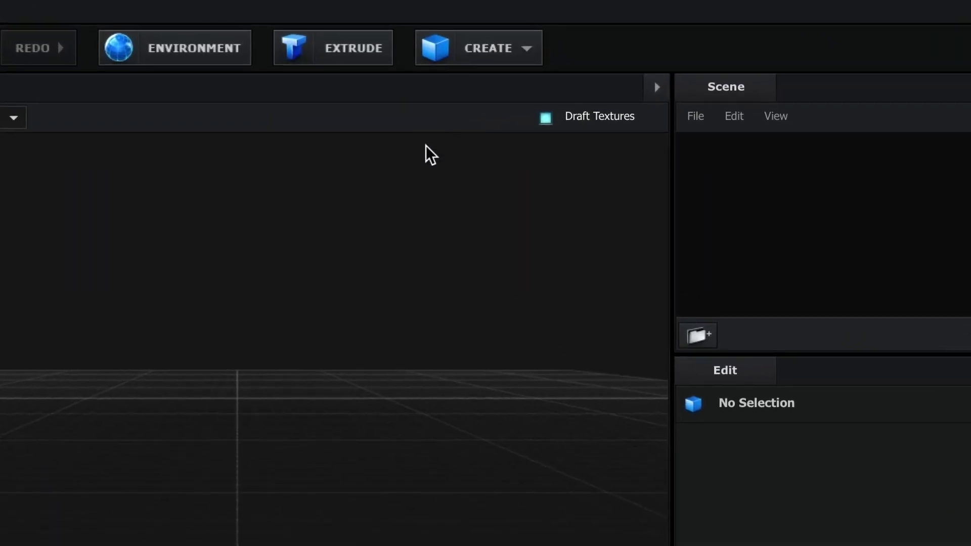
left_click(487, 60)
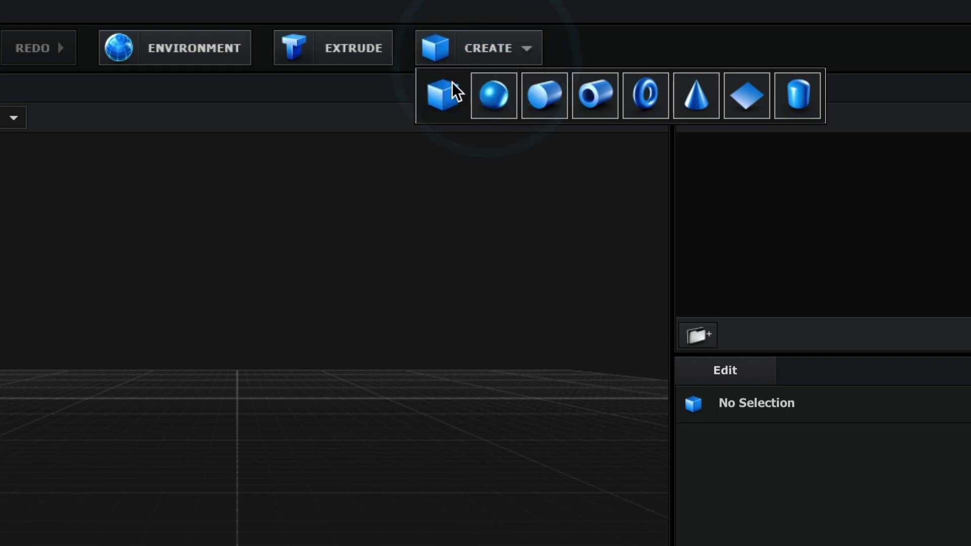
left_click(751, 95)
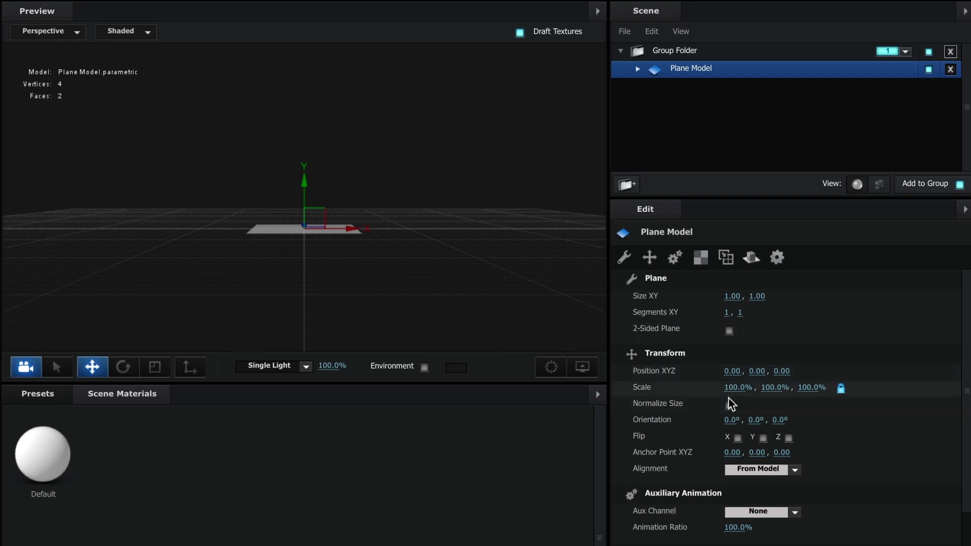
Stand the plane upright by setting its X orientation to -90°
left_click(729, 422)
type("-90")
key("Return")
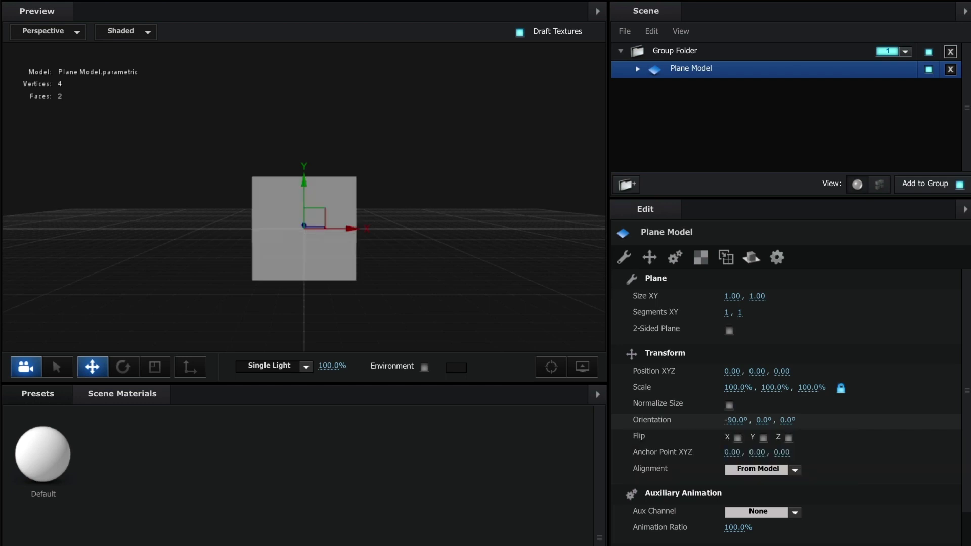
Scale the plane up uniformly to about 235% and orbit the view slightly around it
left_click(155, 367)
left_click_drag(320, 254, 330, 262)
left_click(321, 256)
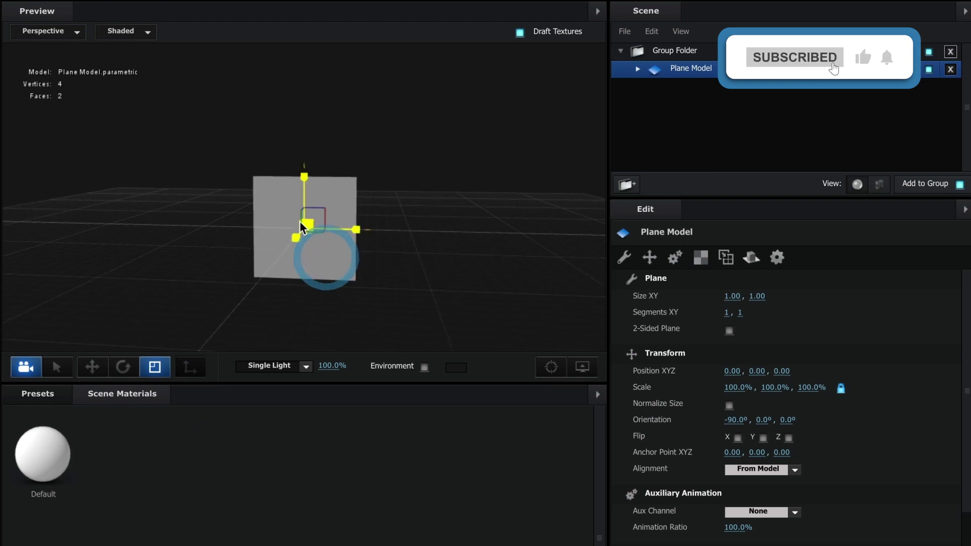
left_click_drag(308, 228, 401, 228)
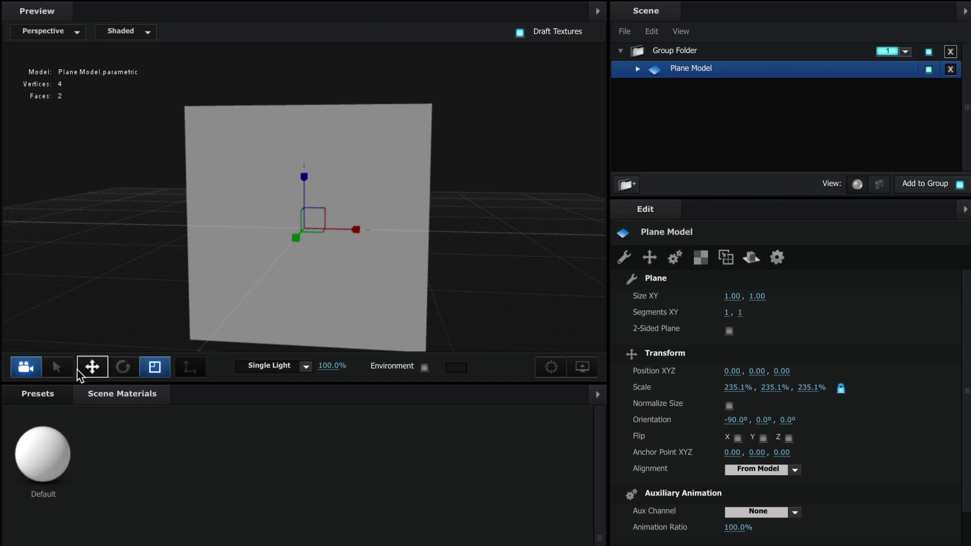
left_click(92, 366)
mouse_move(430, 268)
left_mouse_down()
mouse_move(503, 251)
mouse_move(480, 246)
left_mouse_up()
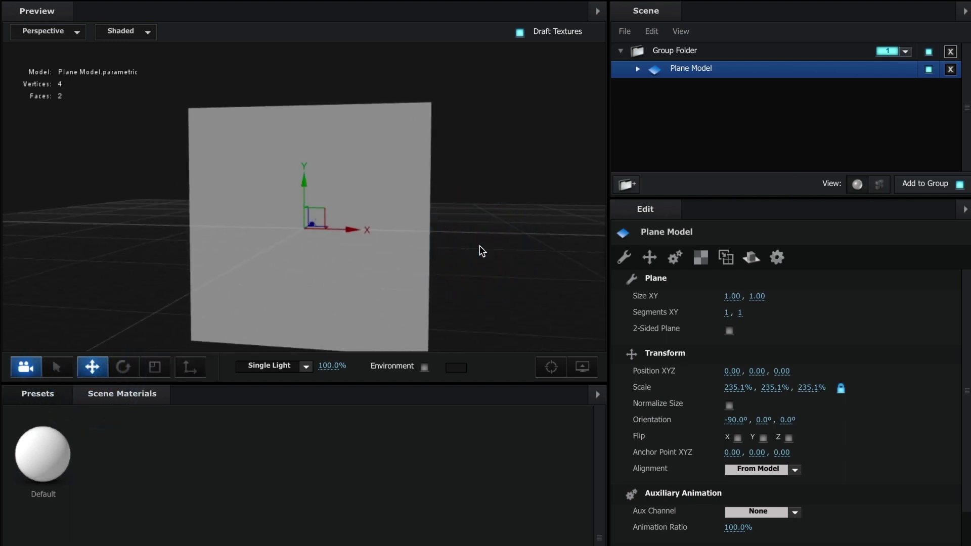
Assign Custom Layer 1, the keyed dog video, as the Default material's diffuse texture
left_click(638, 69)
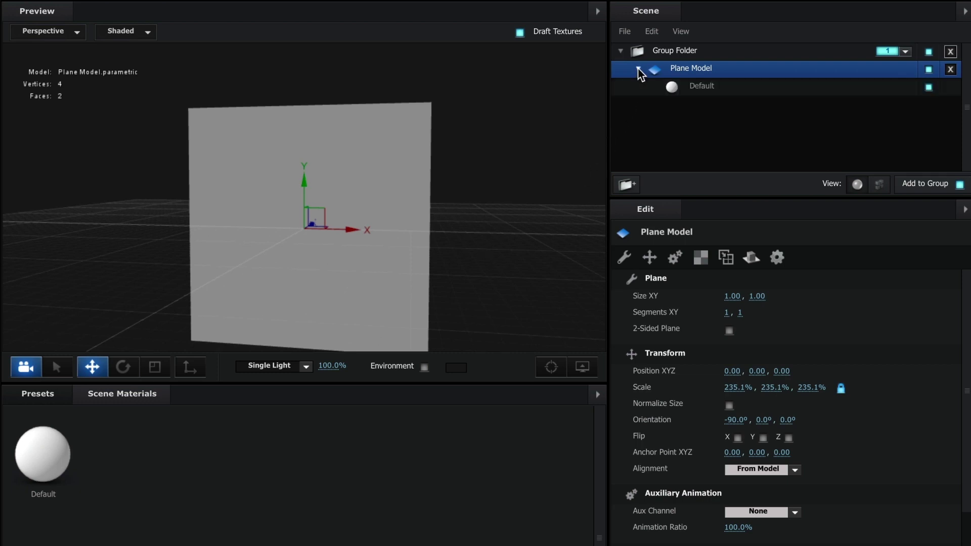
left_click(692, 90)
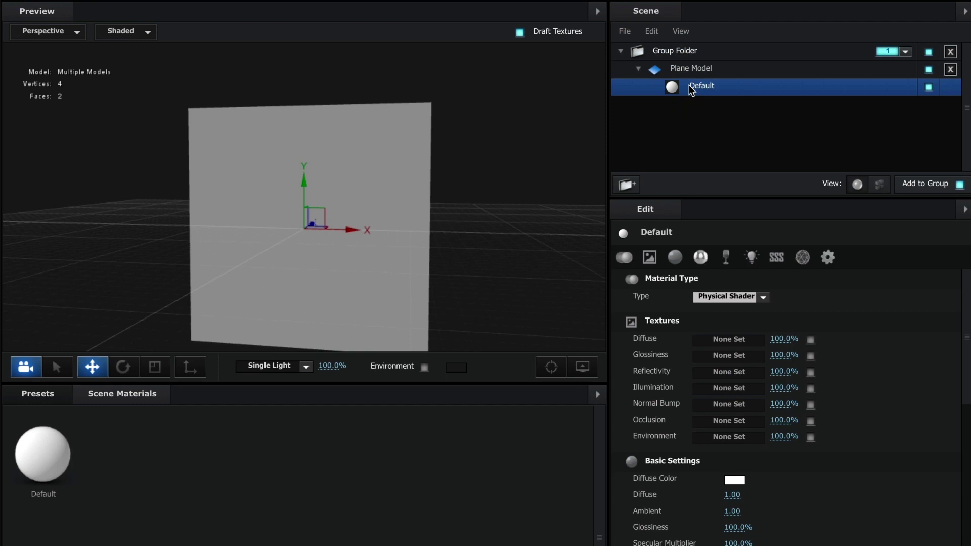
left_click(720, 342)
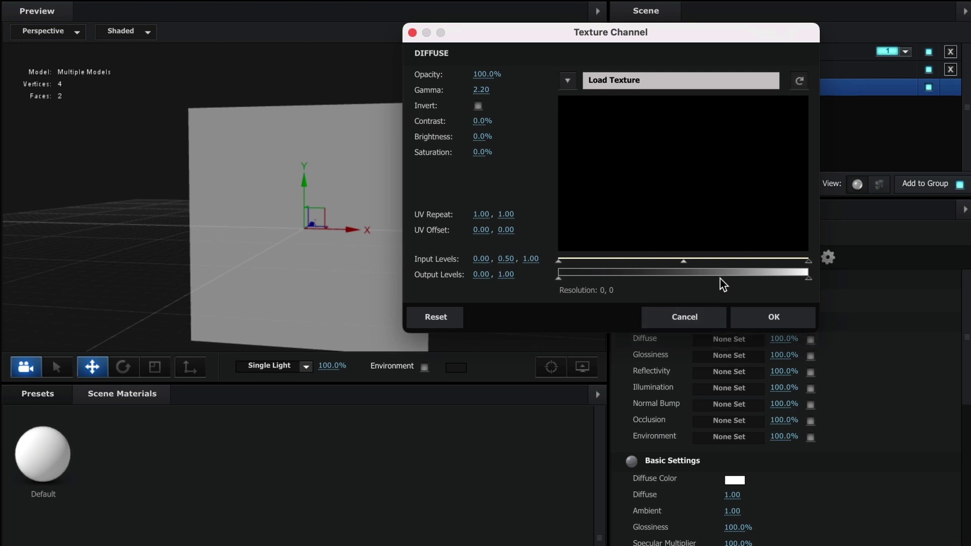
left_click(568, 81)
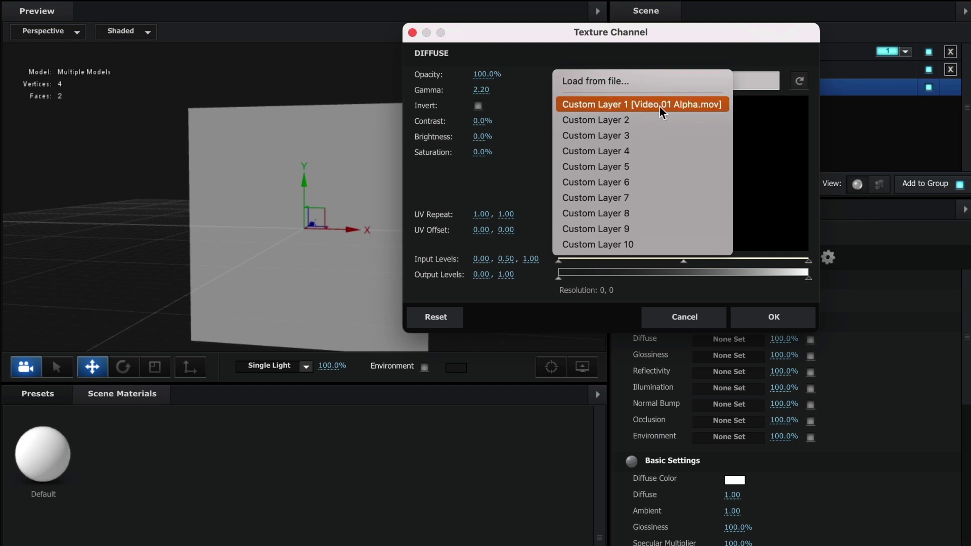
left_click(720, 106)
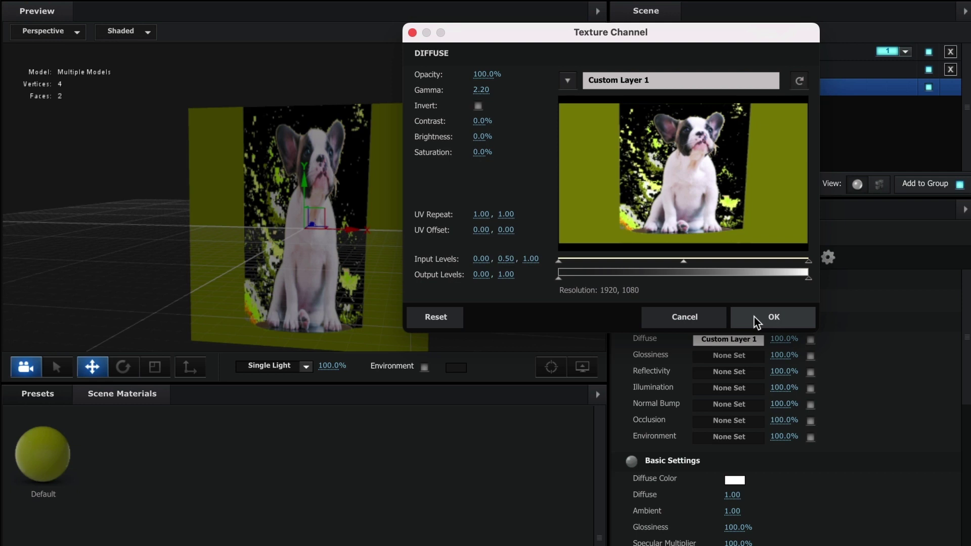
left_click(757, 322)
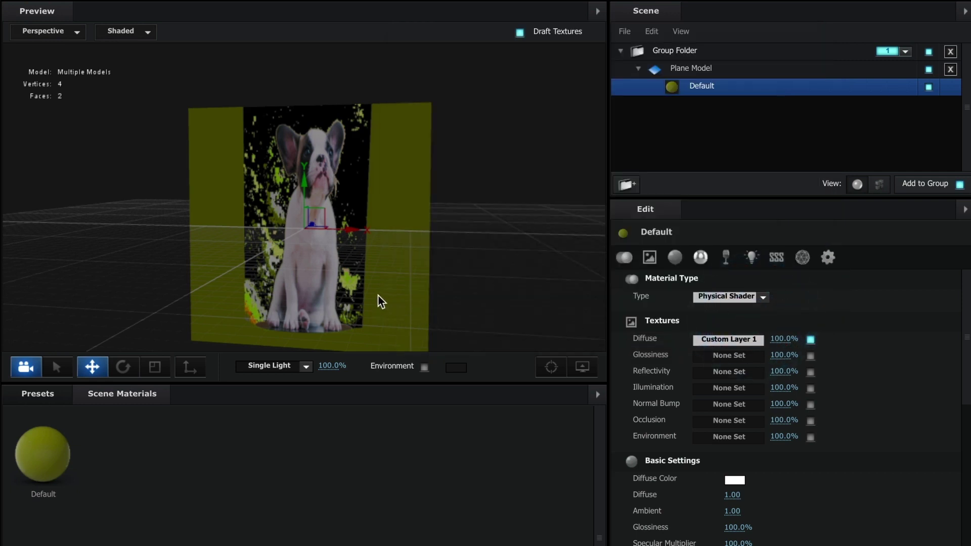
Stretch the dog plane wider along its X axis and zoom the preview in on it
left_click_drag(374, 301, 361, 280)
left_click(154, 367)
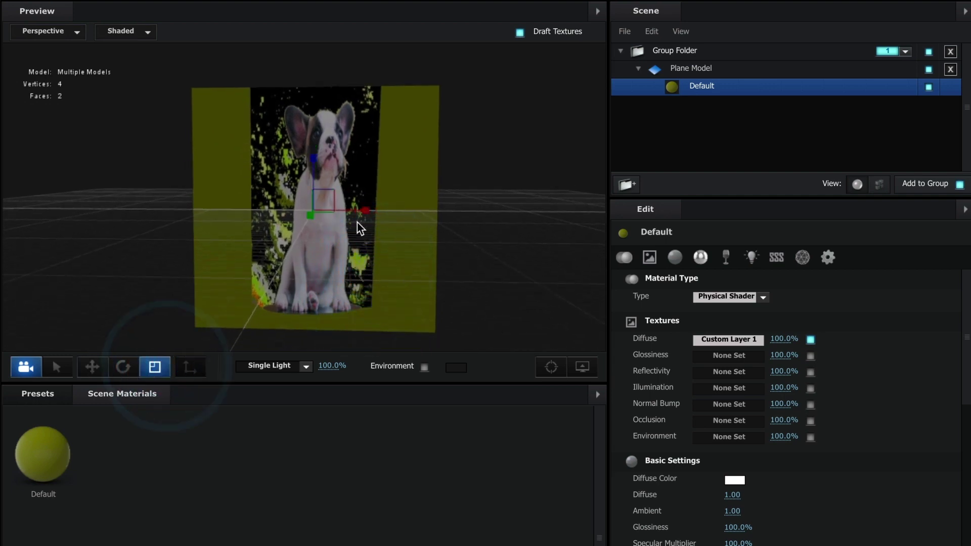
left_click_drag(368, 211, 460, 213)
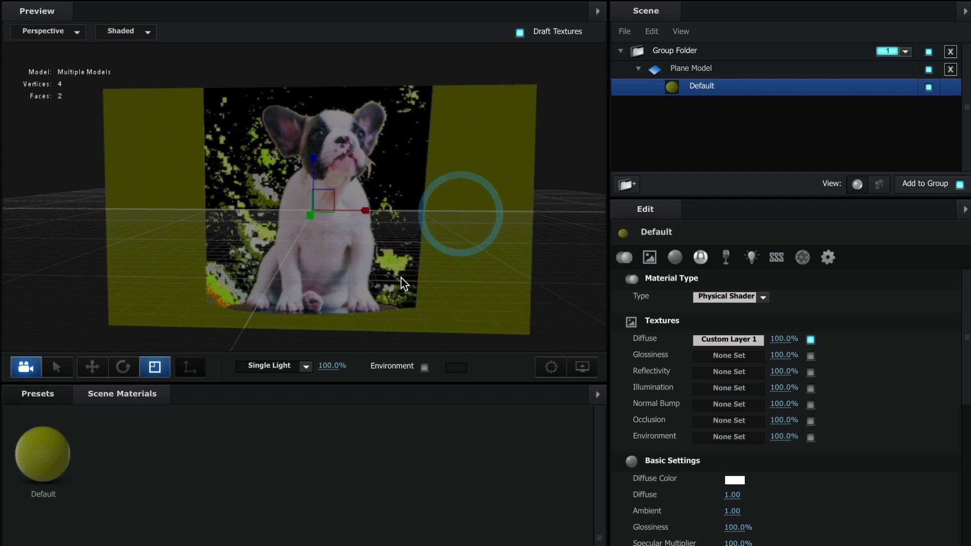
left_click_drag(359, 260, 386, 284)
scroll(369, 208, "up", 5)
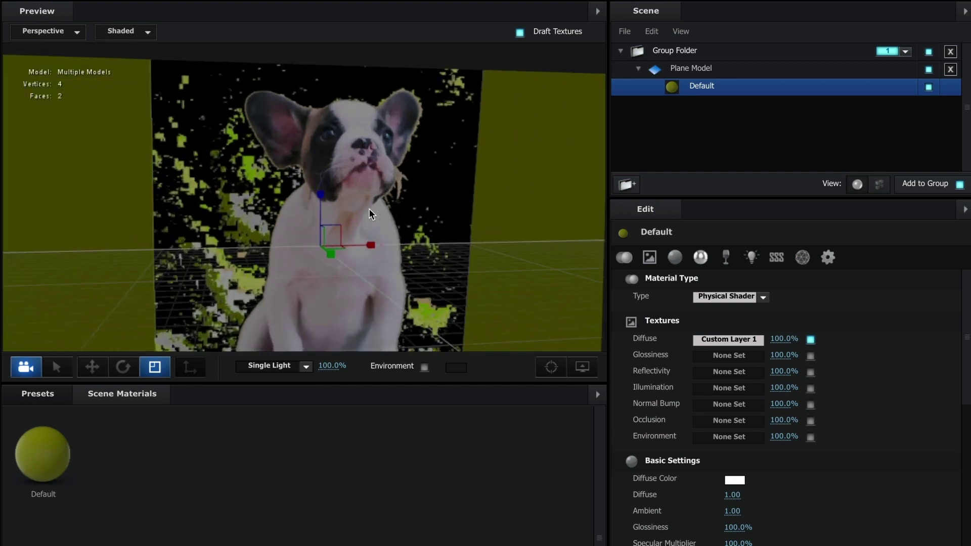
scroll(369, 210, "up", 2)
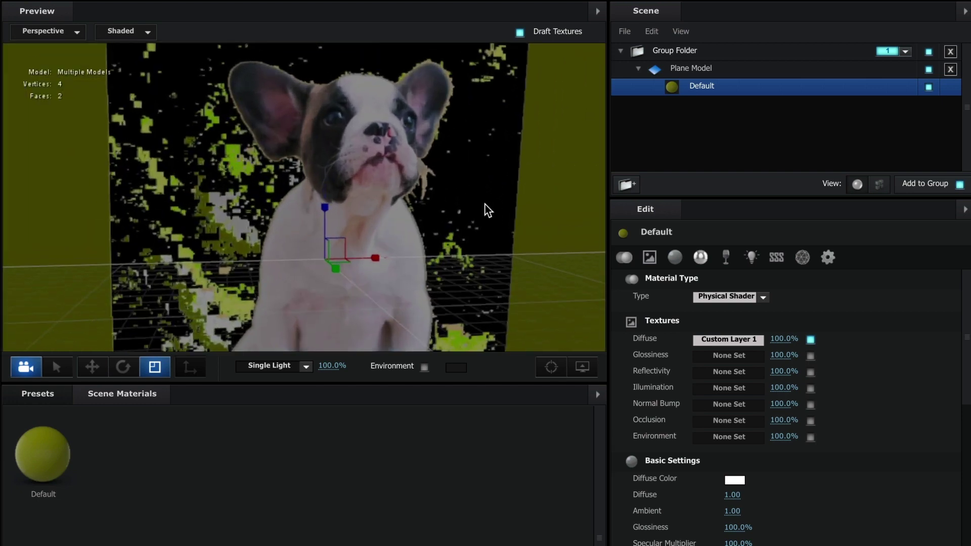
Set the material's Alpha Threshold to 0.3, then orbit behind the plane to check it
scroll(880, 331, "down", 10)
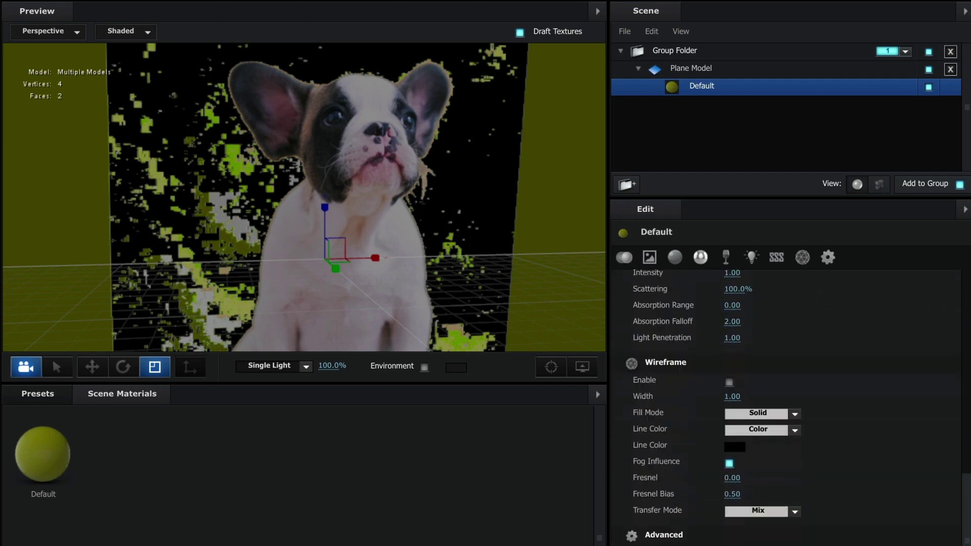
scroll(880, 331, "down", 3)
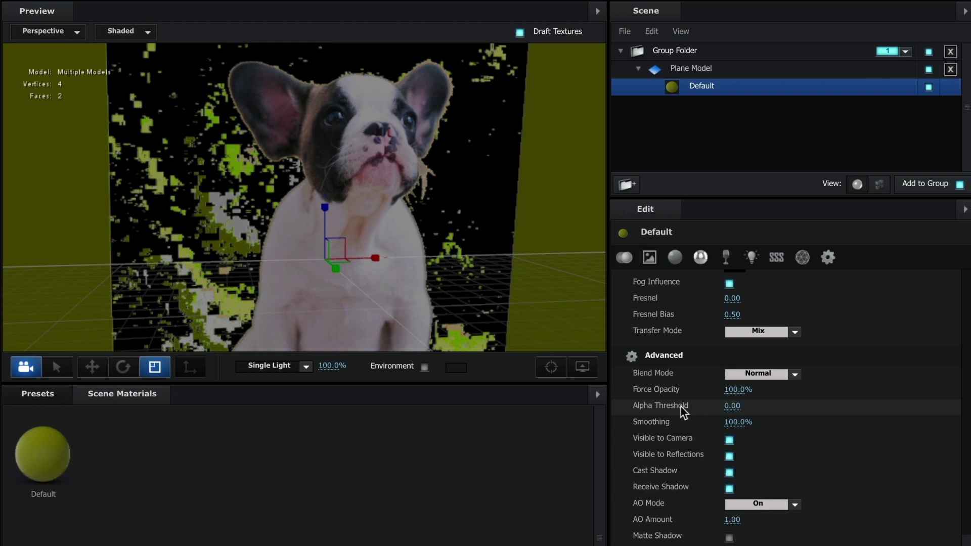
left_click(728, 407)
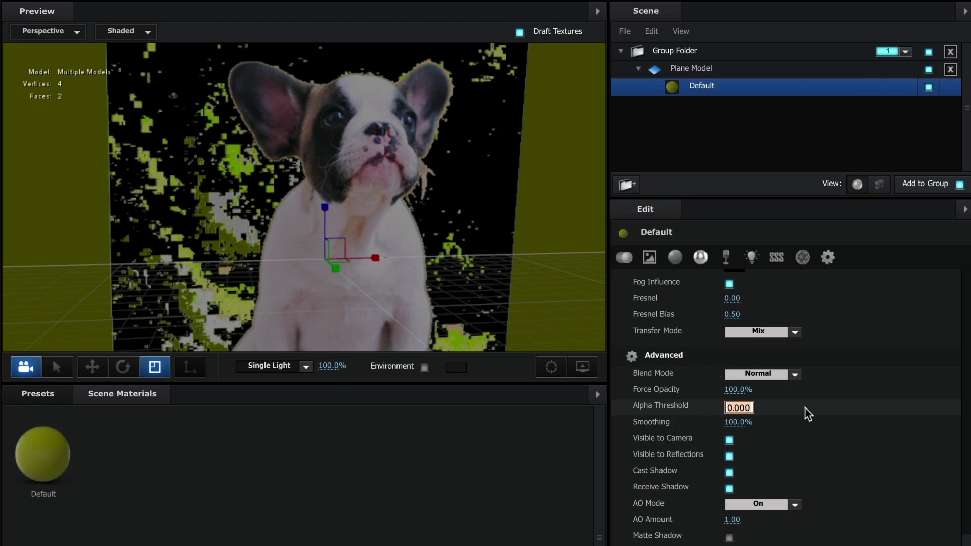
type("0.3")
key("Return")
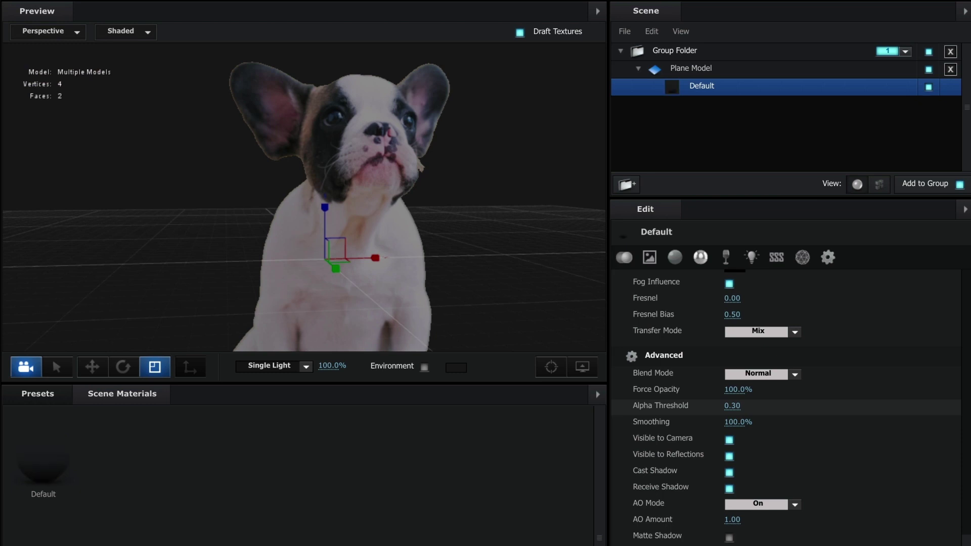
left_click_drag(451, 241, 412, 255)
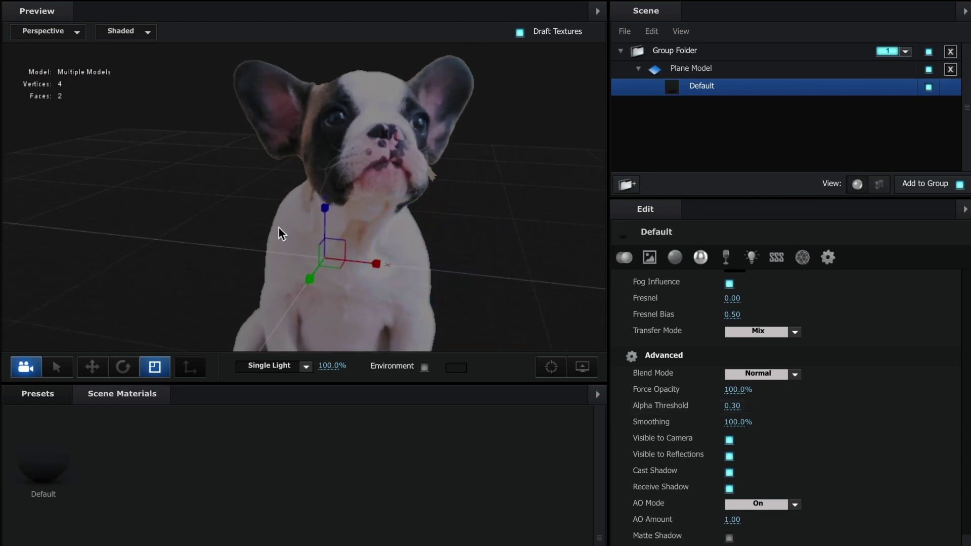
left_click_drag(285, 233, 451, 245)
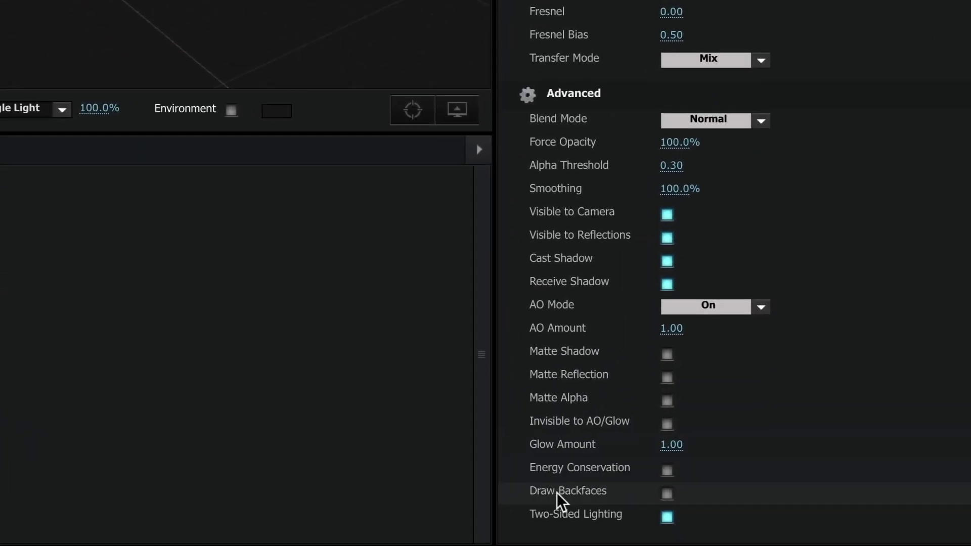
Enable Draw Backfaces on the Default material and orbit back to the dog's front
left_click(668, 495)
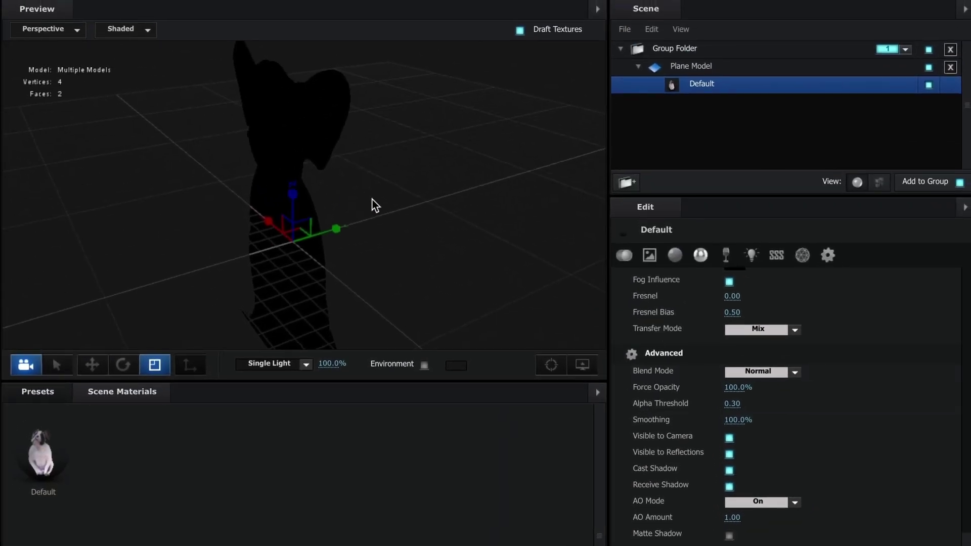
mouse_move(373, 199)
left_mouse_down()
mouse_move(177, 197)
mouse_move(256, 190)
mouse_move(228, 183)
mouse_move(419, 234)
mouse_move(399, 196)
mouse_move(384, 198)
left_mouse_up()
Add a Box model and flatten it into a slab at 194.9%, 14.6%, 194.9% scale
left_click(384, 196)
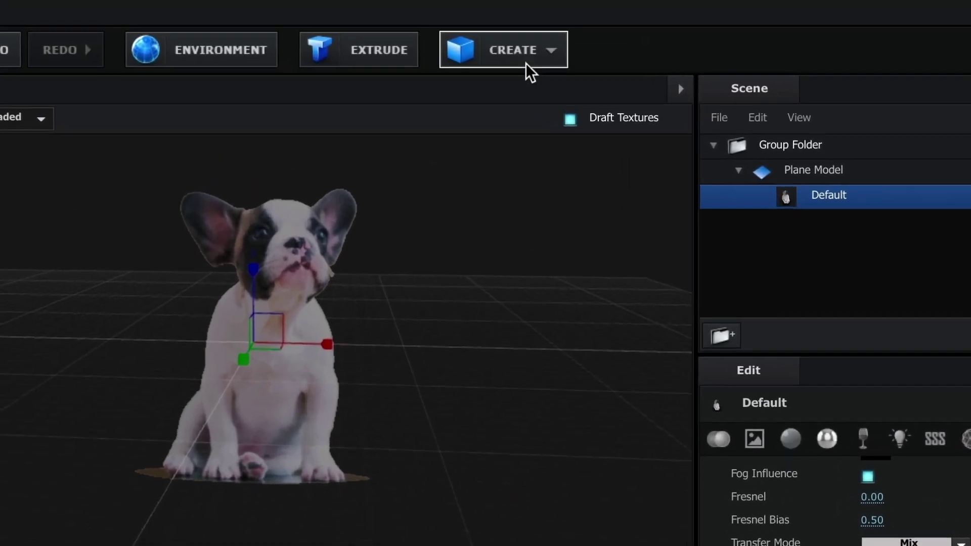
left_click(529, 61)
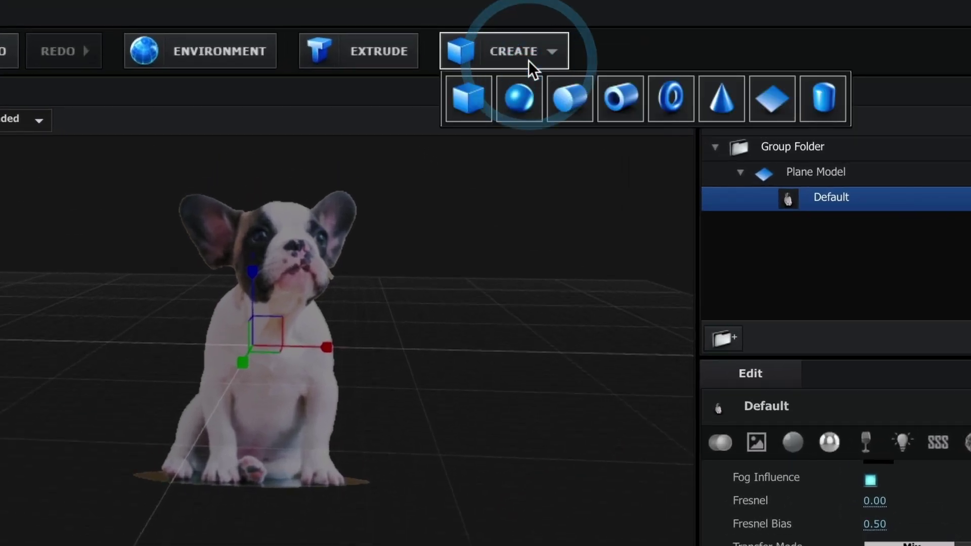
left_click(473, 108)
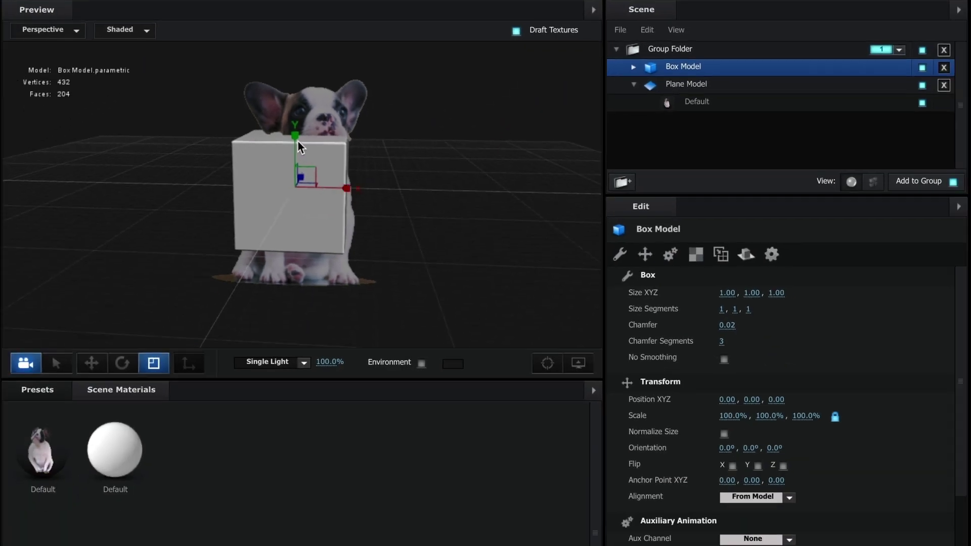
left_click_drag(296, 139, 360, 189)
left_click_drag(475, 256, 496, 249)
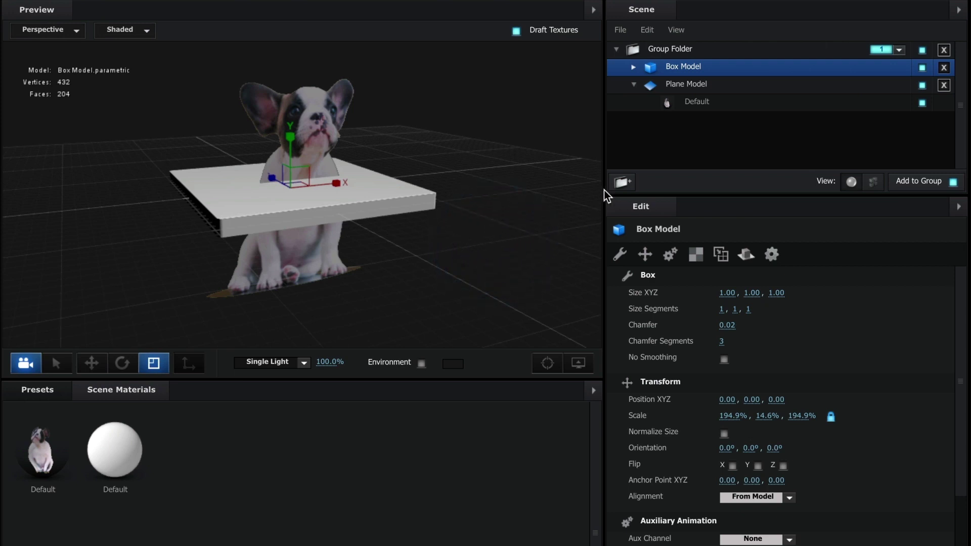
Rename the Plane Model in the Scene list to 'Dog'
left_click(634, 85)
right_click(695, 89)
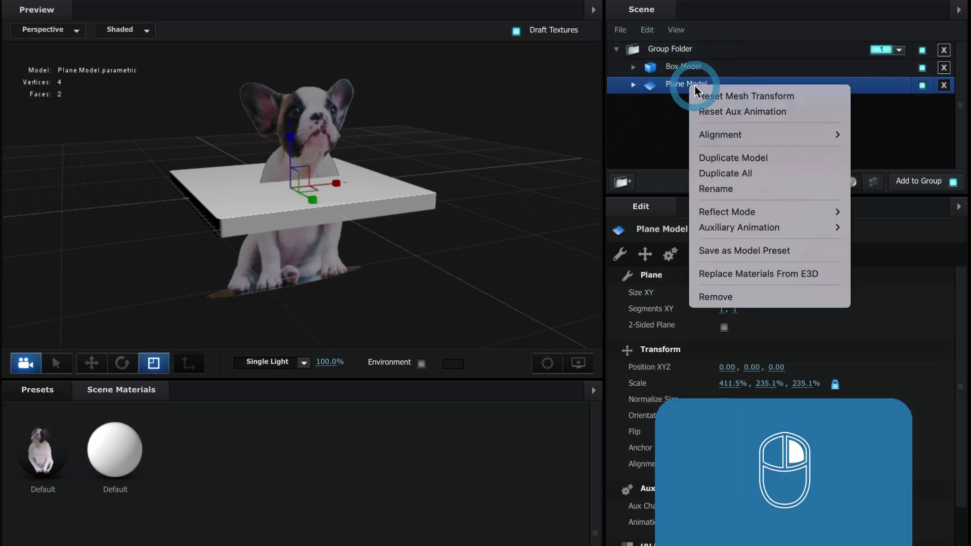
left_click(721, 189)
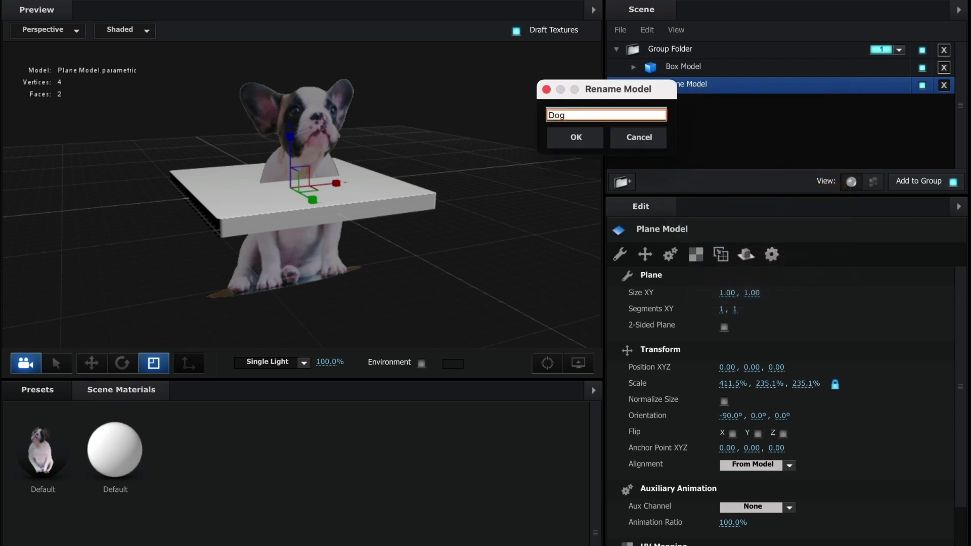
left_click(569, 136)
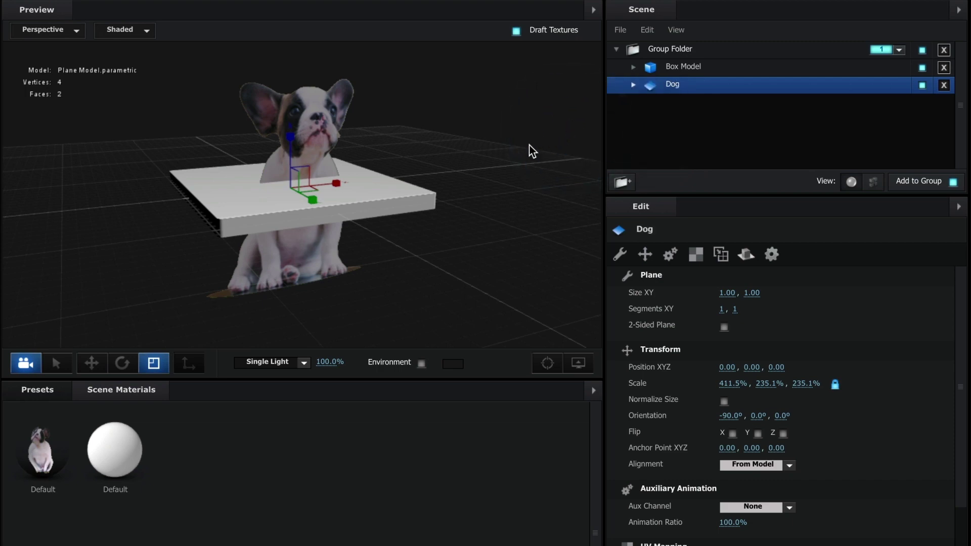
Raise the Dog plane above the slab and view both from the front
left_click(91, 363)
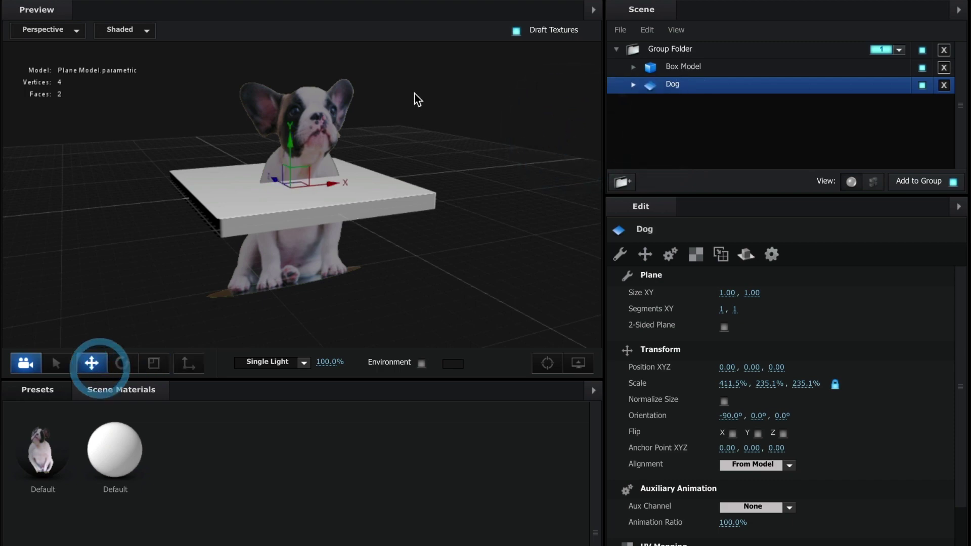
left_click_drag(291, 139, 318, 28)
left_click_drag(339, 111, 311, 219)
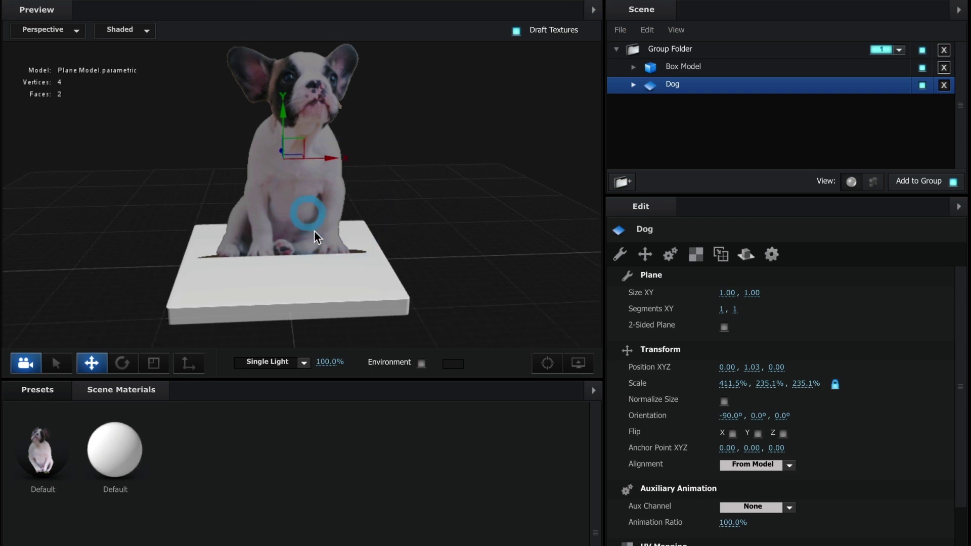
Enlarge the box slab to 237.8%, 17.8%, 237.8% and orbit around the platform
left_click(153, 363)
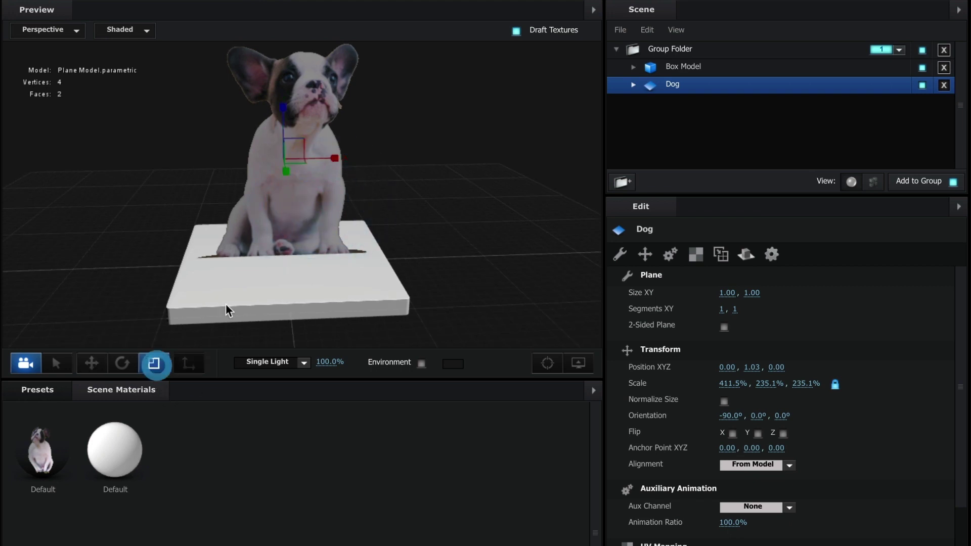
left_click(684, 68)
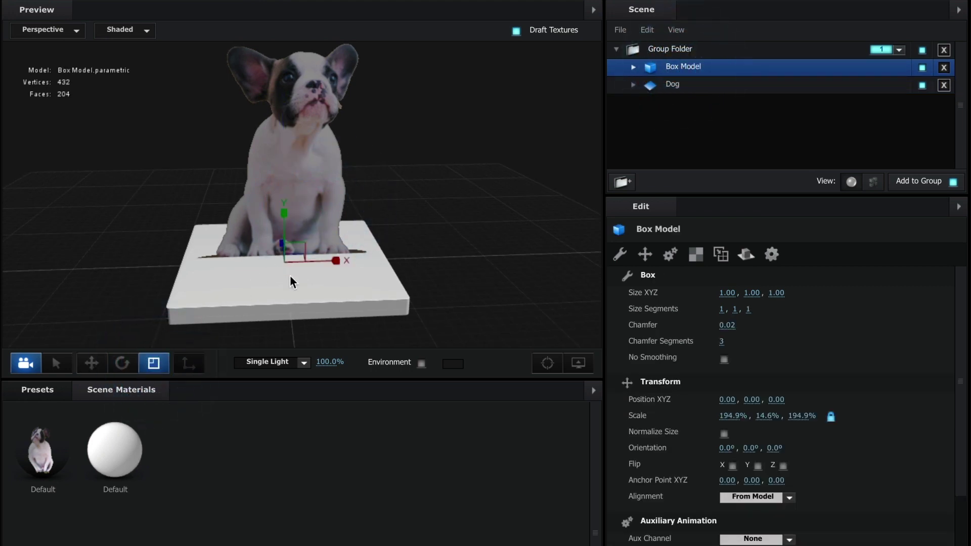
left_click_drag(287, 259, 238, 362)
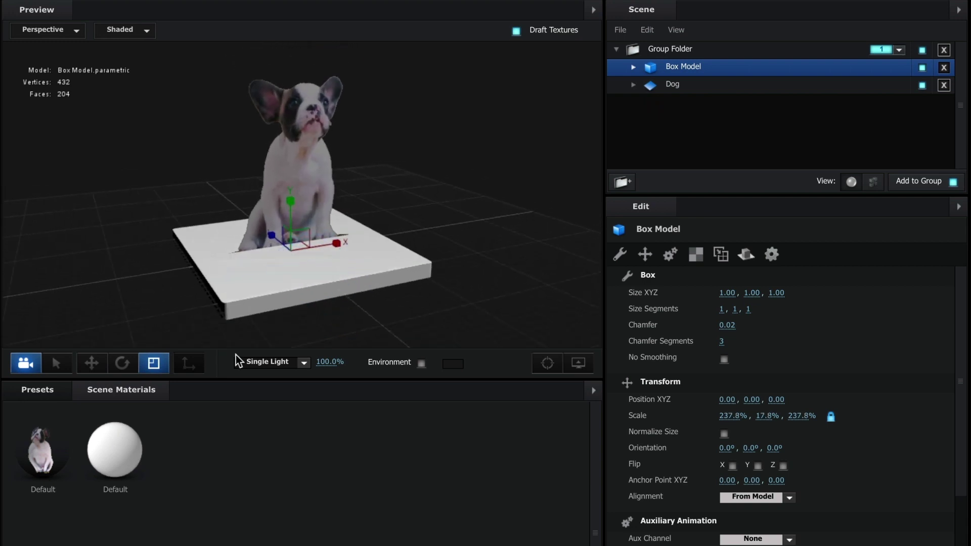
left_click(92, 363)
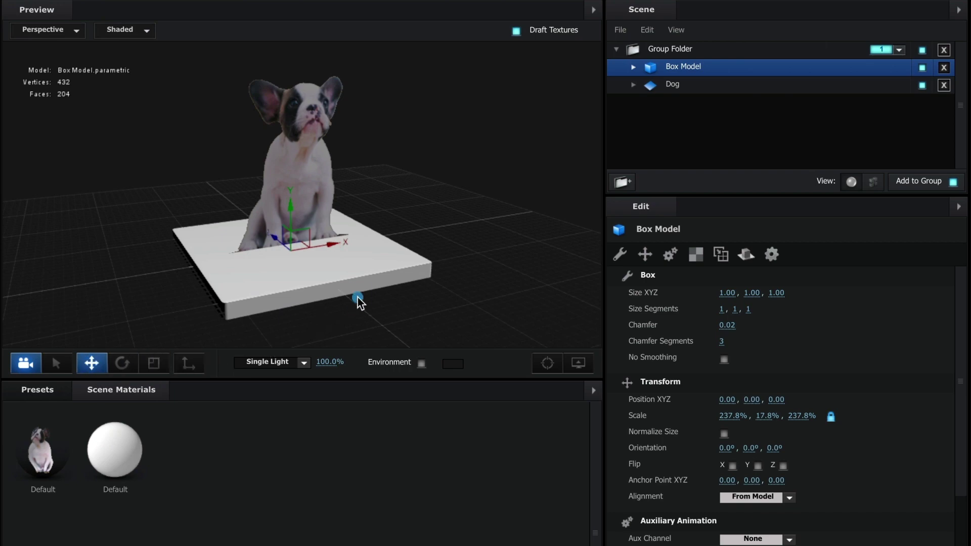
left_click_drag(358, 302, 368, 275)
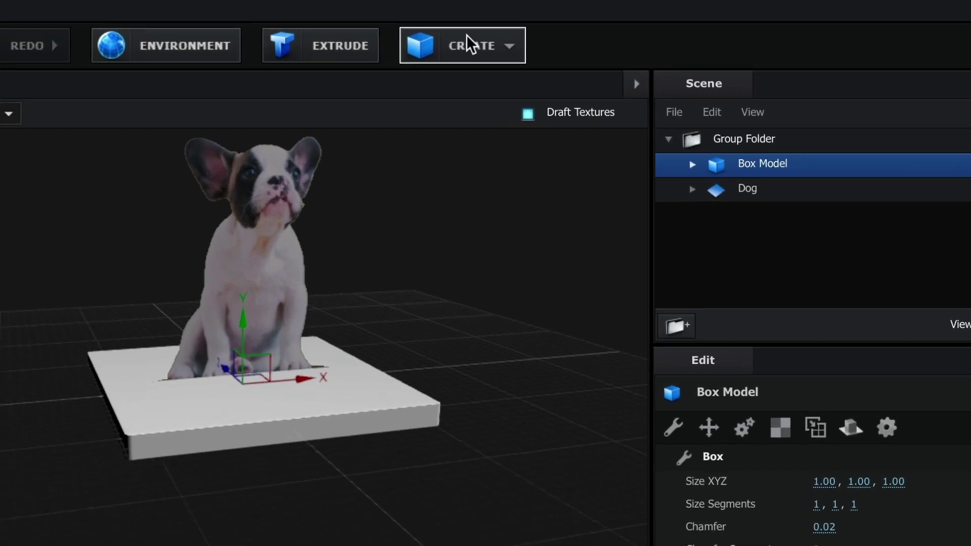
Add a plane scaled to 1340.5% and lower it to Y -0.06 beneath the platform
left_click(490, 56)
left_click(714, 92)
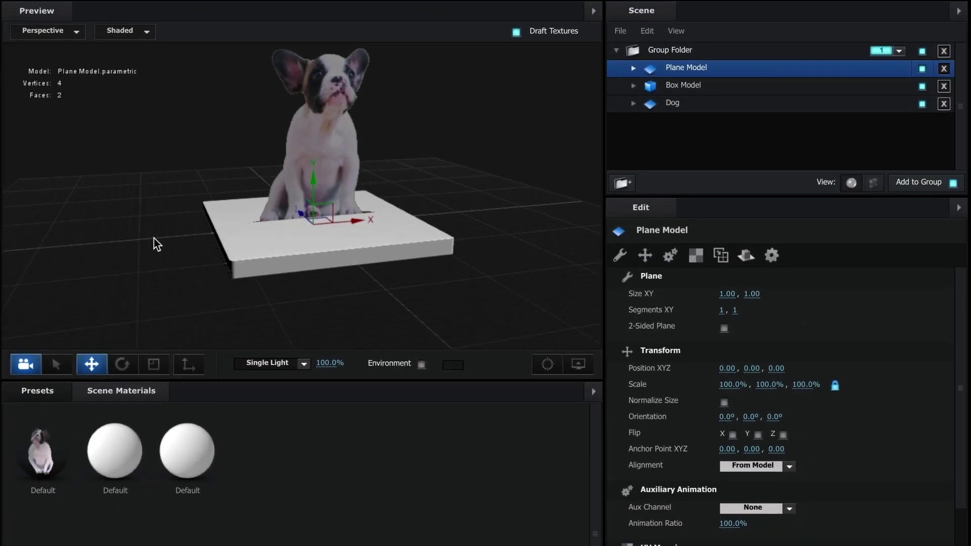
left_click(155, 363)
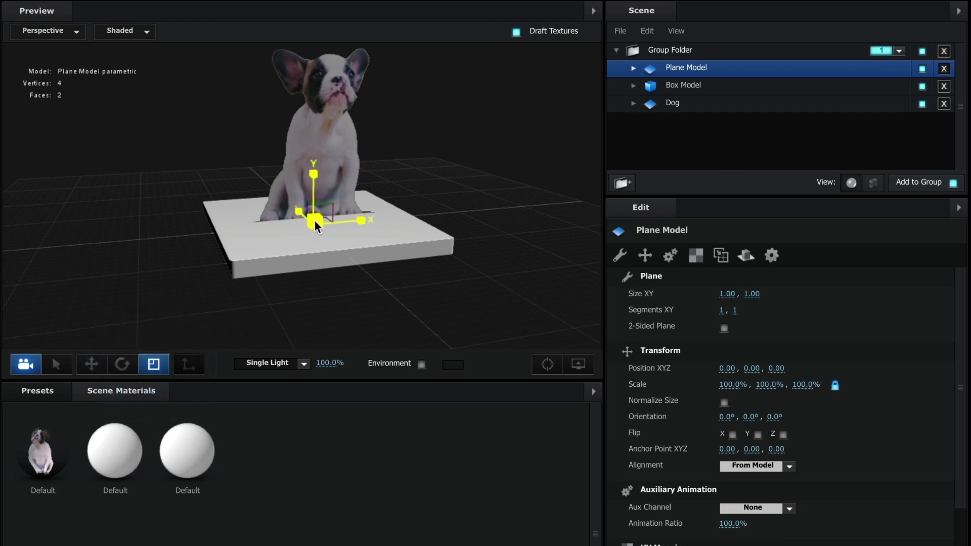
left_click_drag(316, 223, 420, 226)
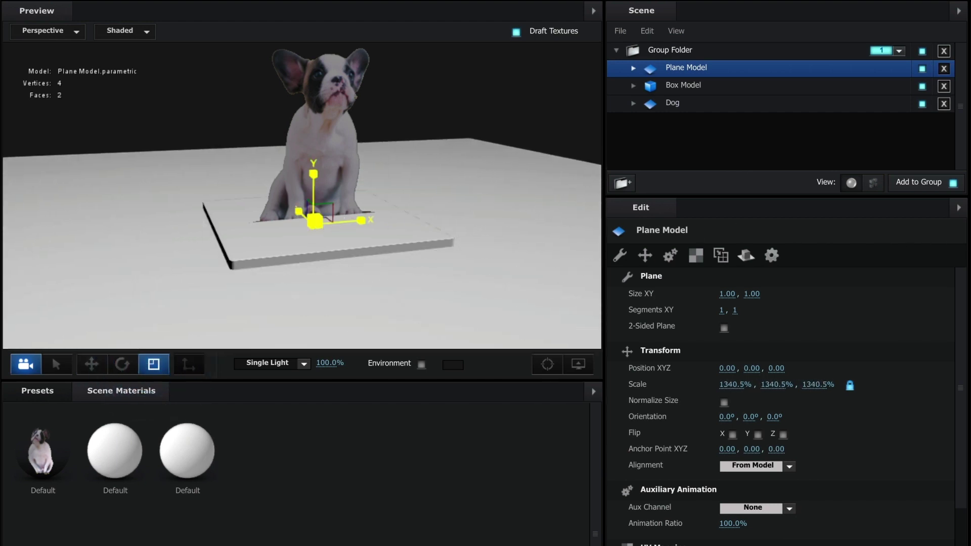
left_click(91, 364)
left_click_drag(318, 185, 319, 184)
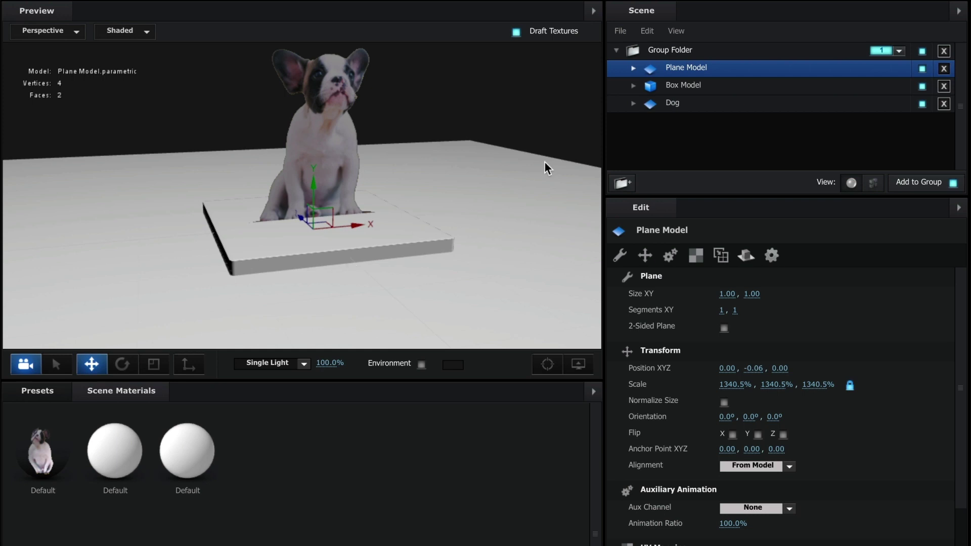
Rename the new plane model to 'Floor'
right_click(675, 65)
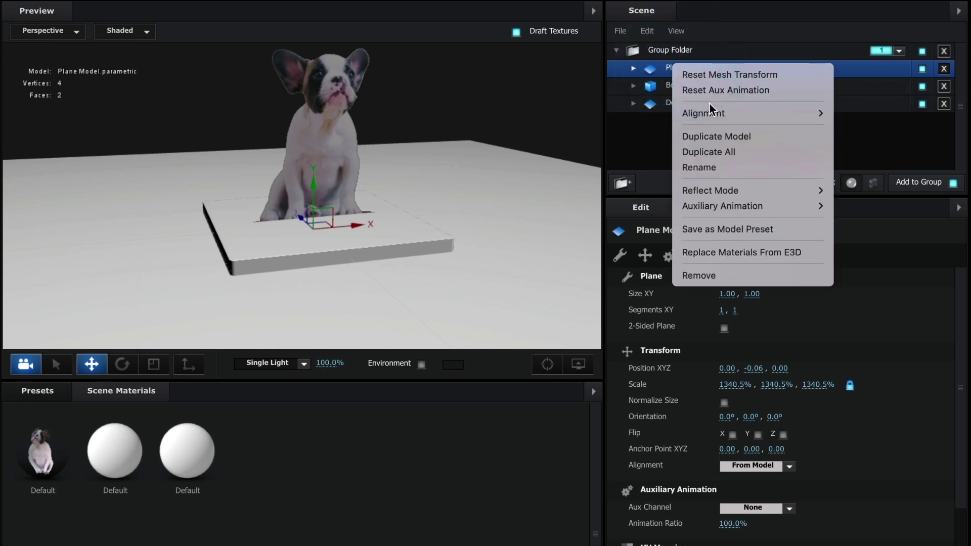
left_click(698, 168)
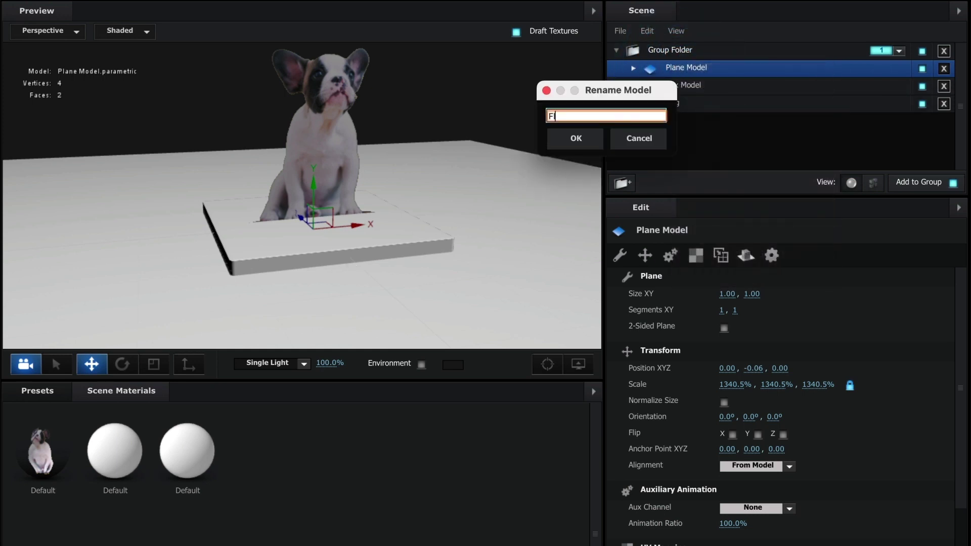
left_click(576, 139)
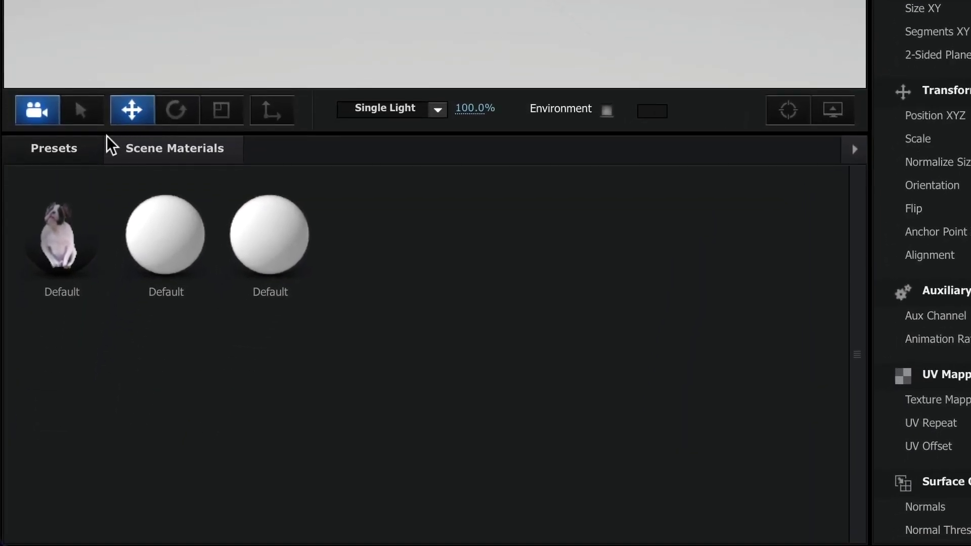
Drag the Physical Matte_Shadow preset onto the Floor and orbit the preview to check it
left_click(51, 386)
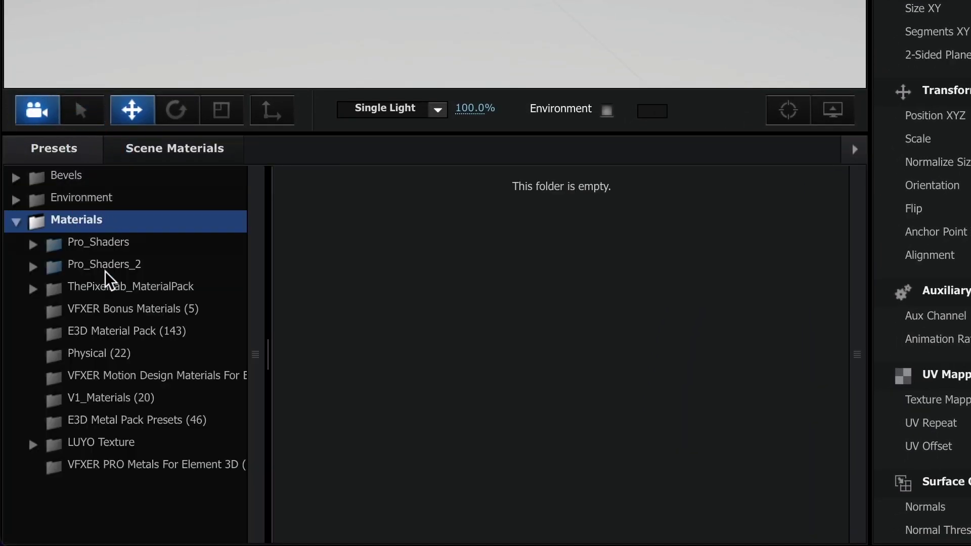
left_click(93, 353)
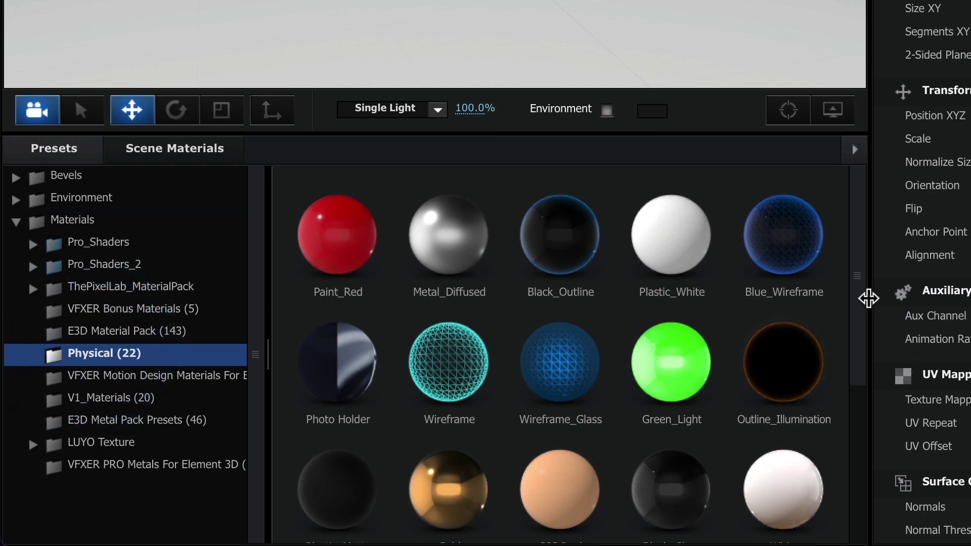
left_click_drag(866, 298, 857, 477)
left_click_drag(668, 360, 709, 20)
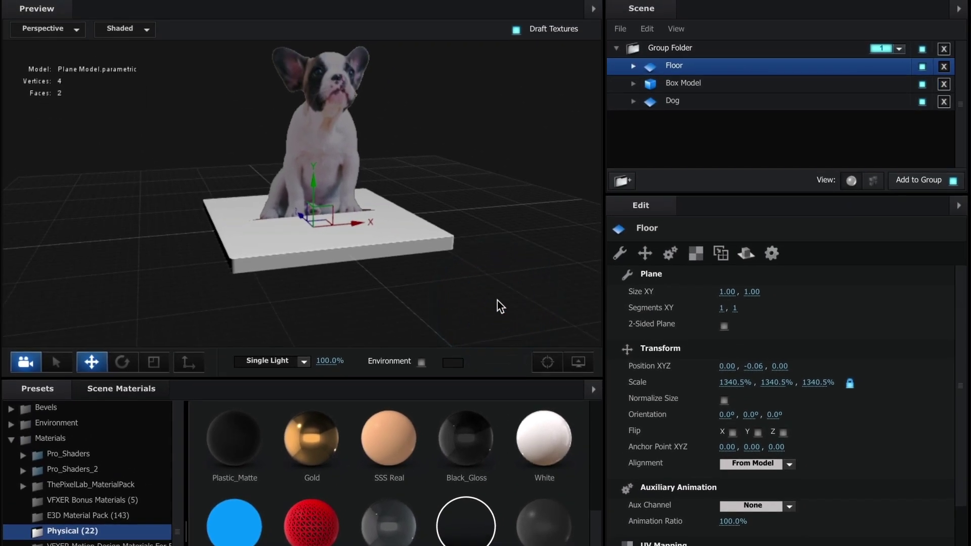
mouse_move(496, 302)
left_mouse_down()
mouse_move(477, 291)
mouse_move(414, 293)
mouse_move(503, 301)
left_mouse_up()
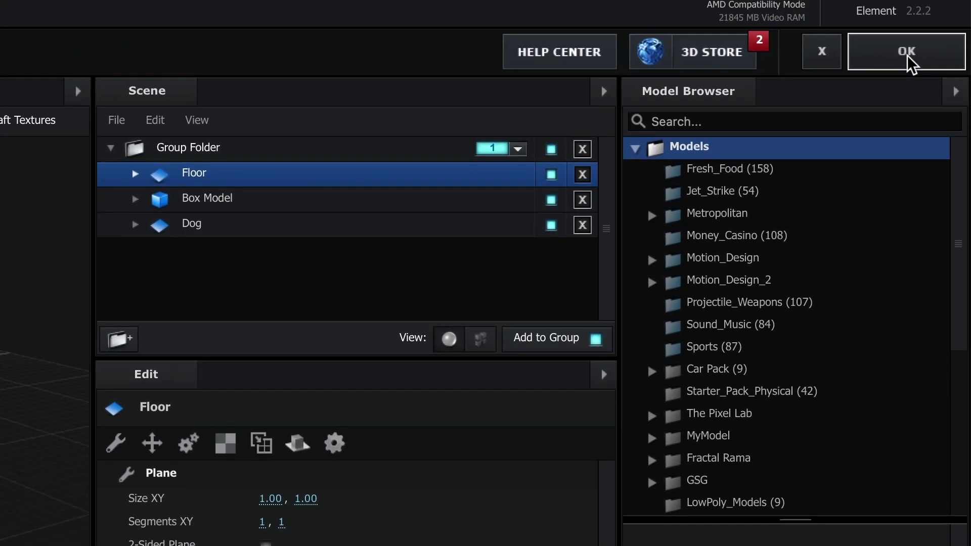
Return to After Effects and add a new Camera 1 layer with default settings
left_click(929, 55)
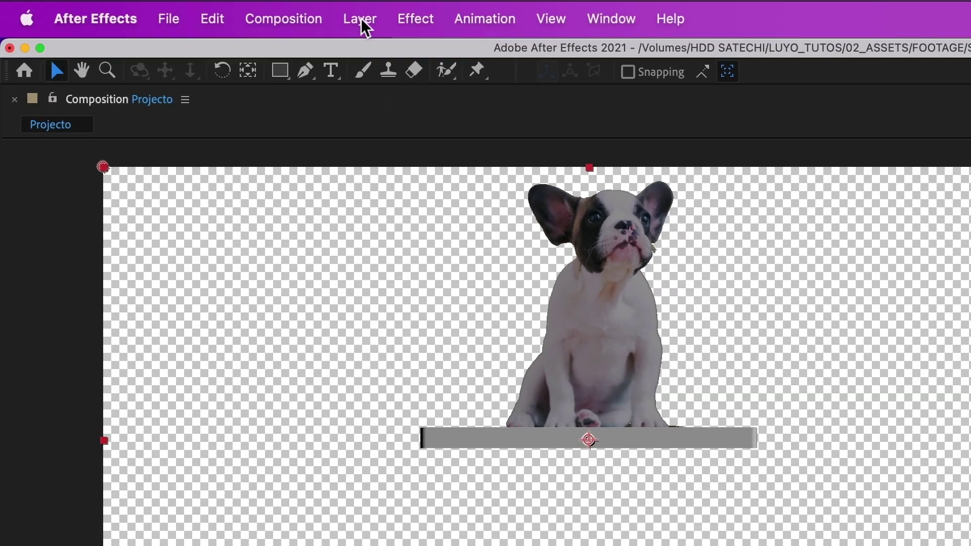
left_click(201, 0)
mouse_move(360, 54)
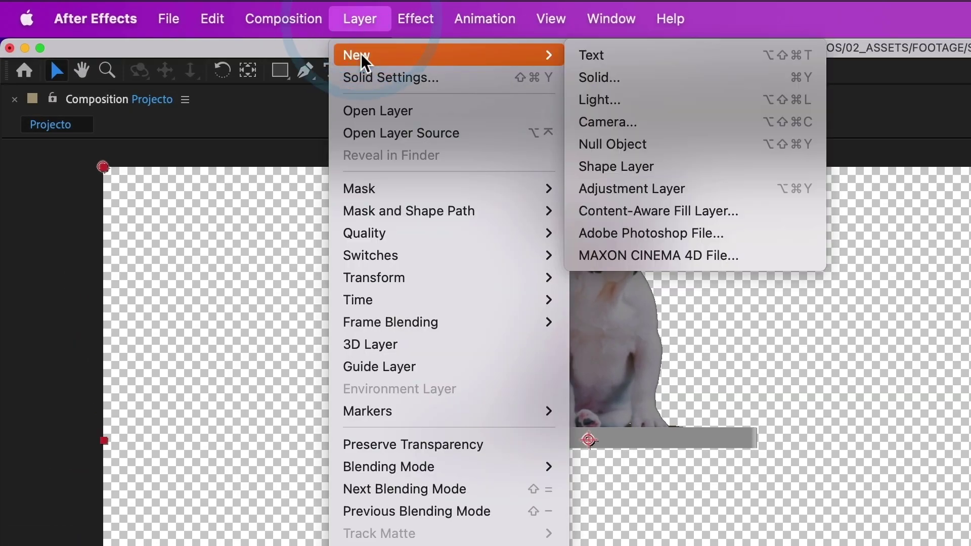
left_click(616, 121)
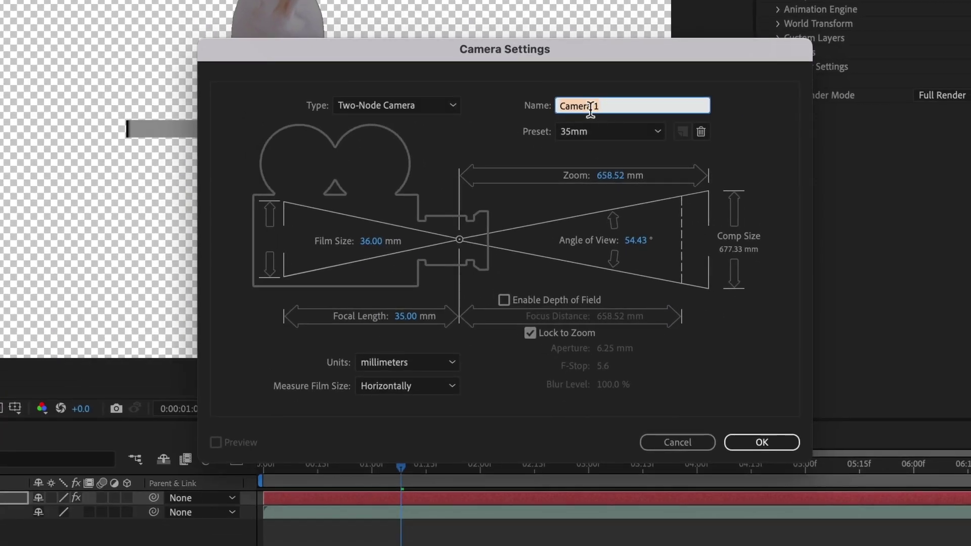
left_click(767, 442)
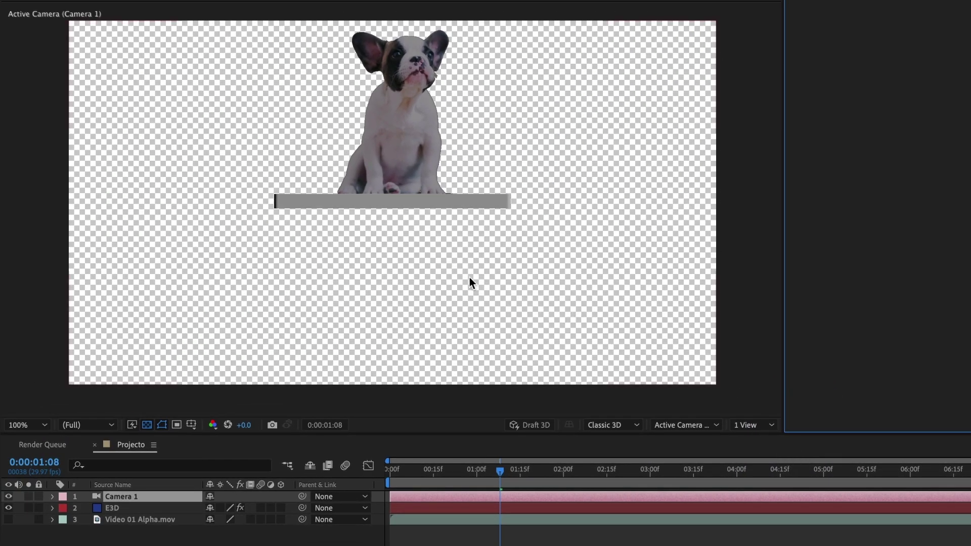
Orbit Camera 1 to show the platform as a 3D slab, previewing from 01:00
key("c")
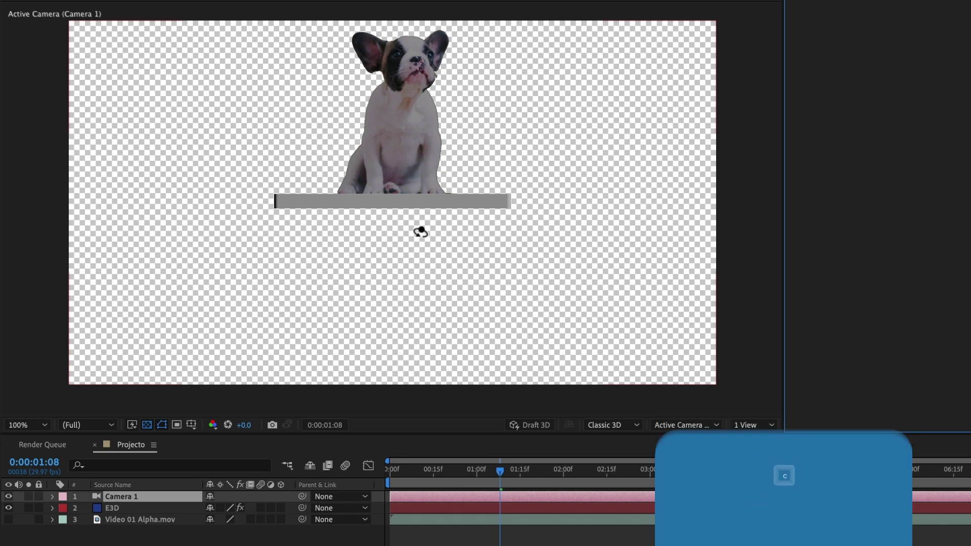
left_click_drag(385, 221, 423, 246)
left_click_drag(500, 470, 475, 470)
key("space")
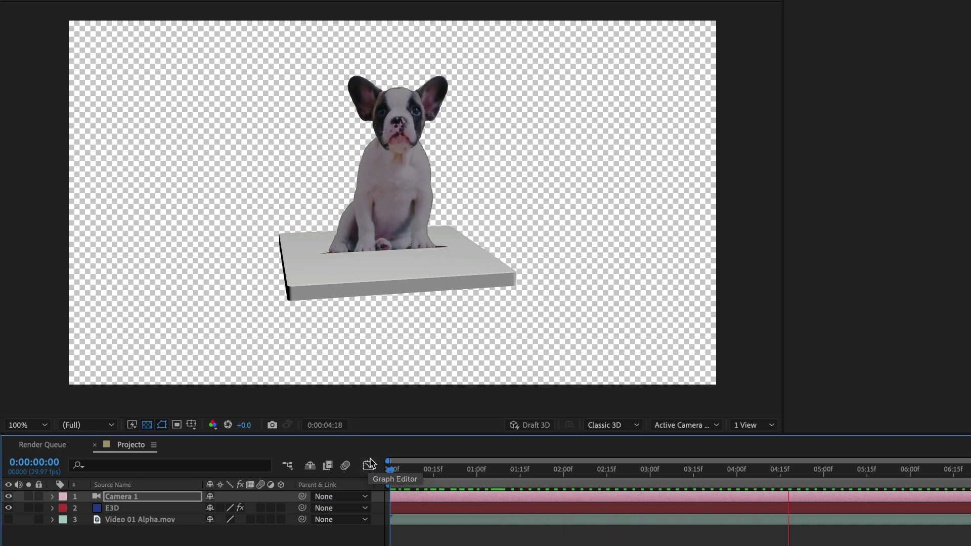
key("space")
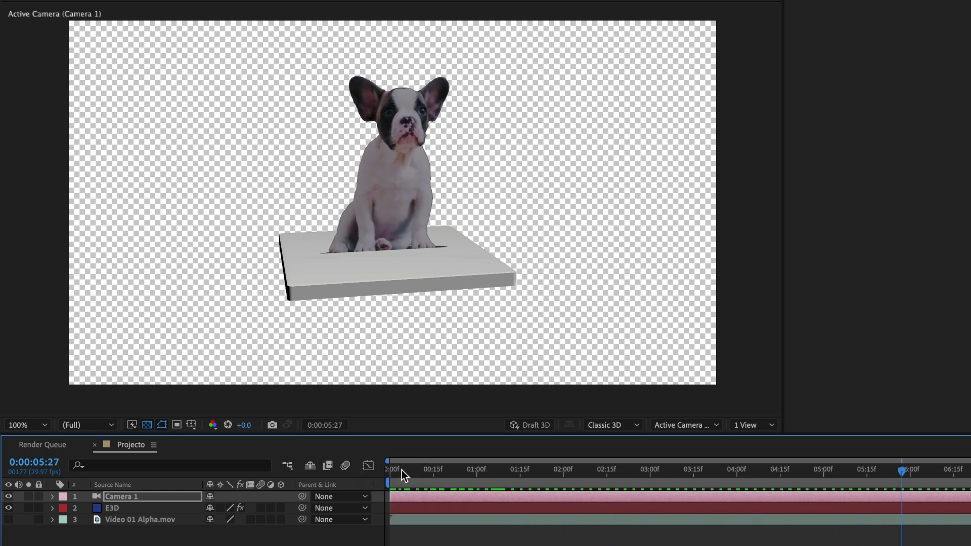
left_click_drag(399, 471, 390, 470)
mouse_move(434, 250)
left_mouse_down()
mouse_move(405, 249)
mouse_move(445, 245)
mouse_move(435, 251)
left_mouse_up()
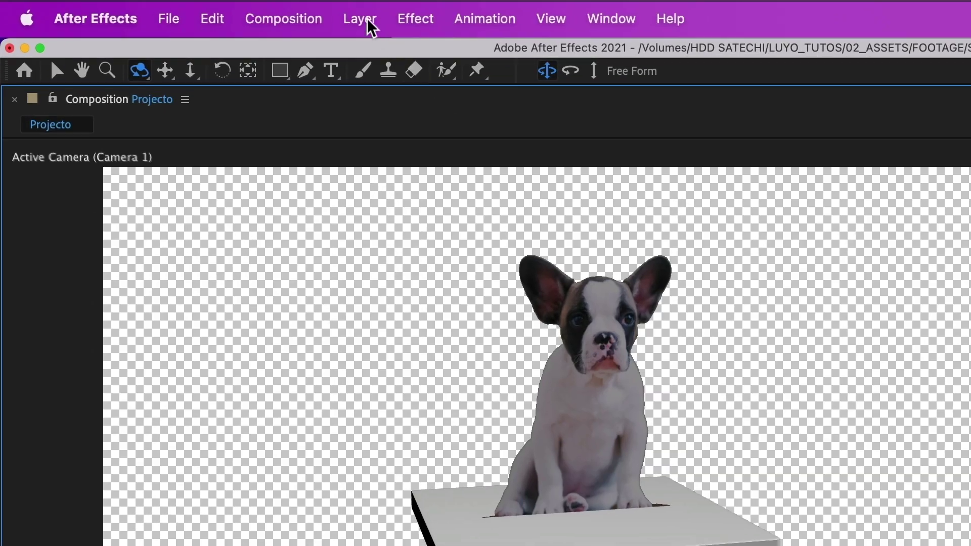
Add a new light layer of type Parallel with Casts Shadows turned on
left_click(369, 21)
mouse_move(374, 55)
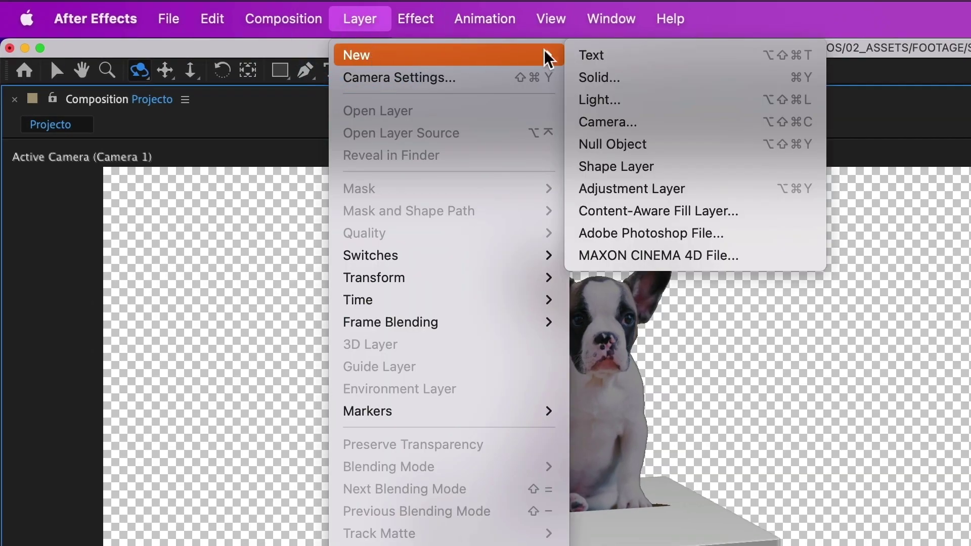
left_click(614, 100)
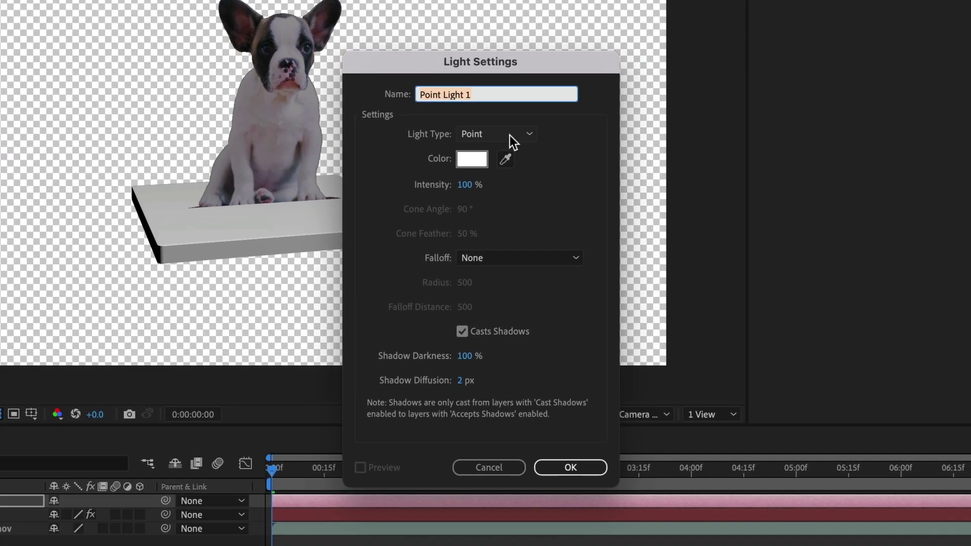
left_click(880, 427)
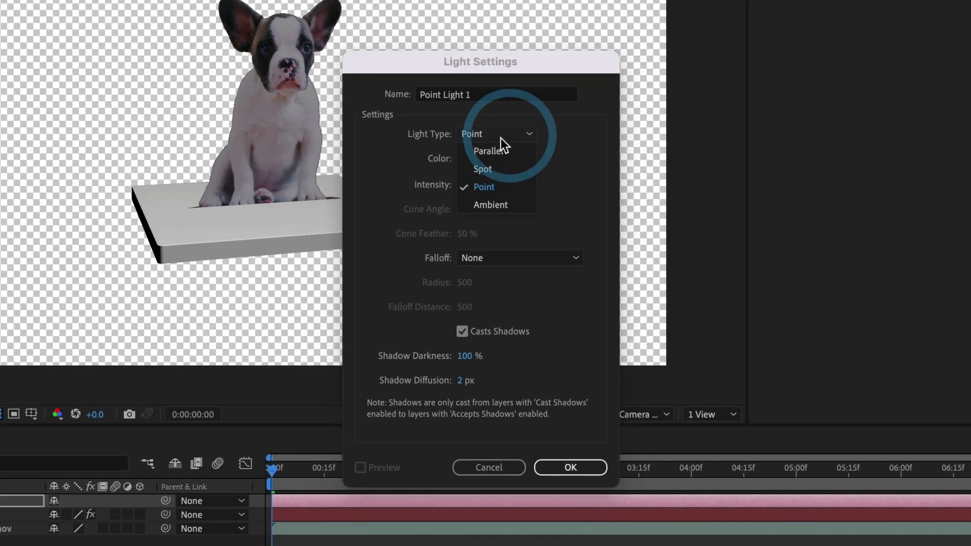
left_click(480, 150)
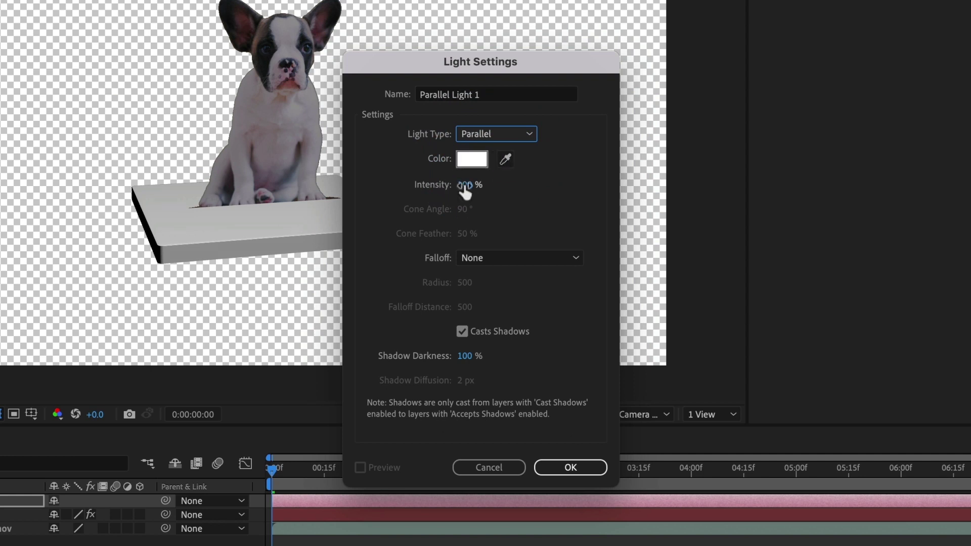
left_click(462, 331)
left_click(555, 464)
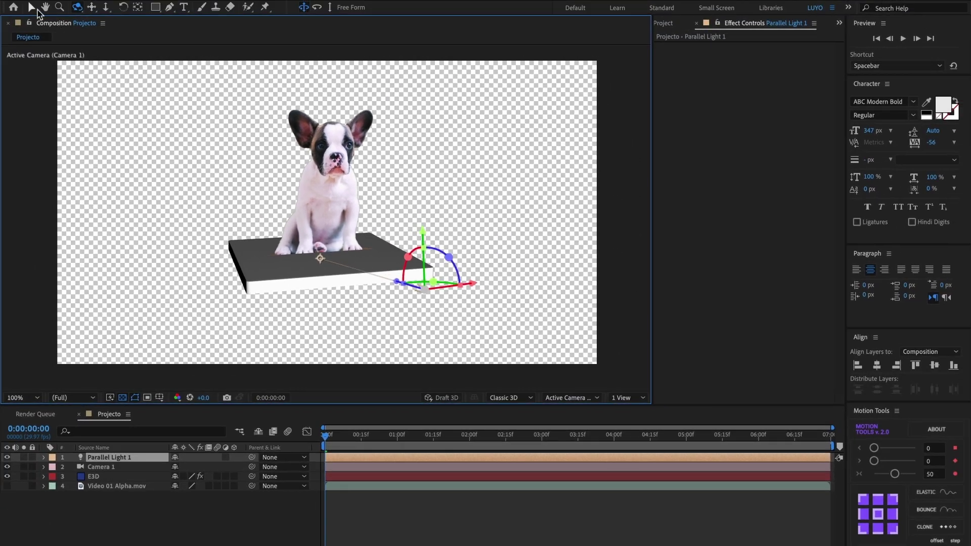
Split the viewer into four 3D views and shift Parallel Light 1 left in the Top view
left_click(34, 10)
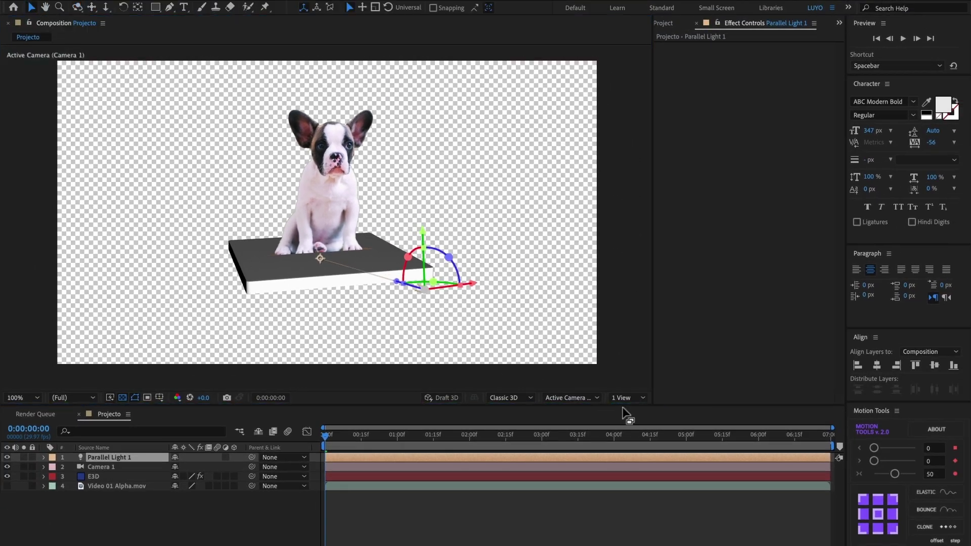
left_click(635, 399)
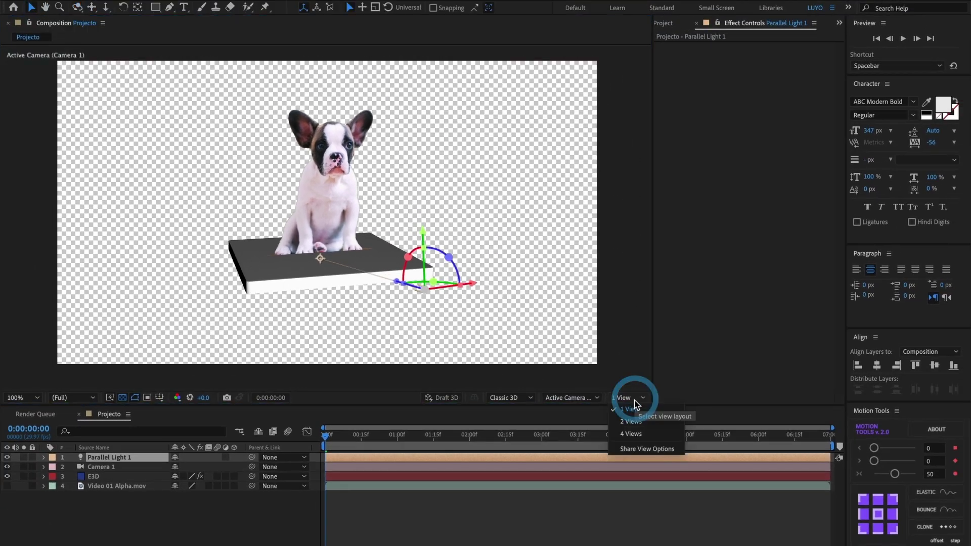
left_click(635, 434)
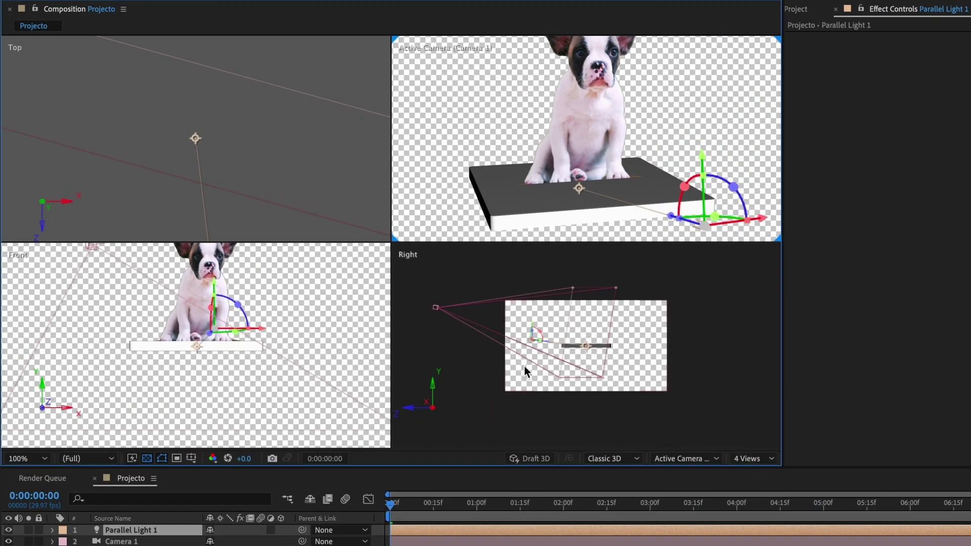
scroll(245, 189, "down", 3)
left_click(256, 169)
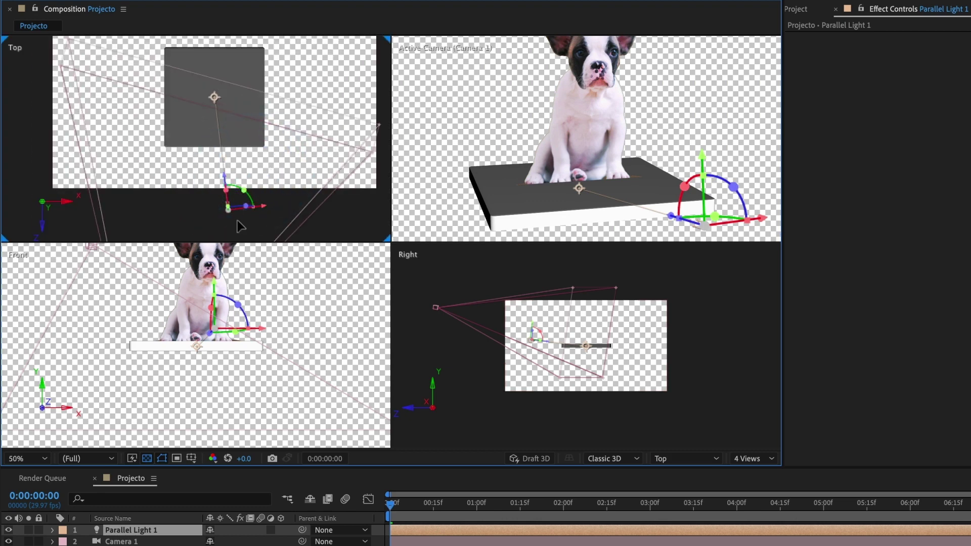
left_click(238, 223)
left_click(228, 209)
left_click_drag(229, 211, 209, 211)
Raise Parallel Light 1 above the dog in Front and Right views, then return to 1 View
left_click(249, 344)
scroll(248, 344, "up", 1)
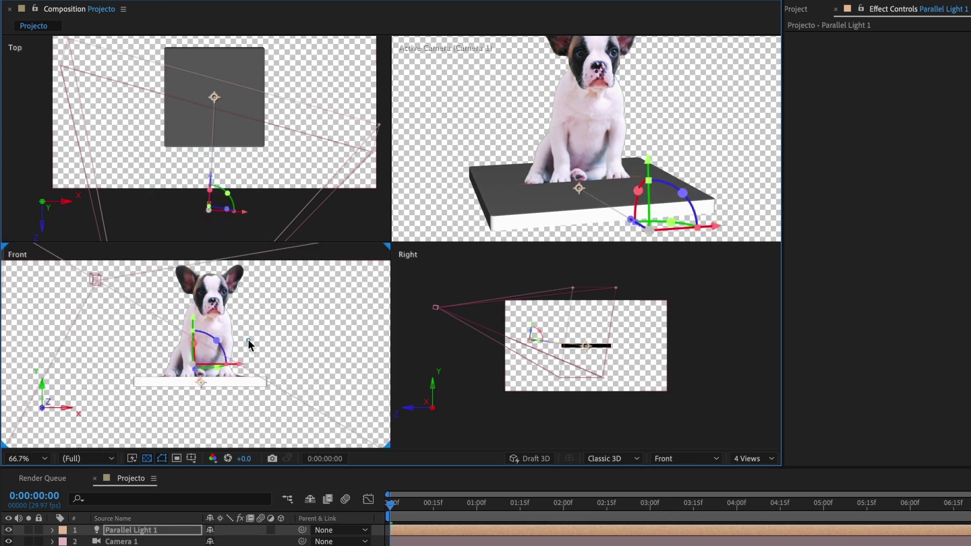
left_click(256, 401)
left_click_drag(199, 341, 215, 254)
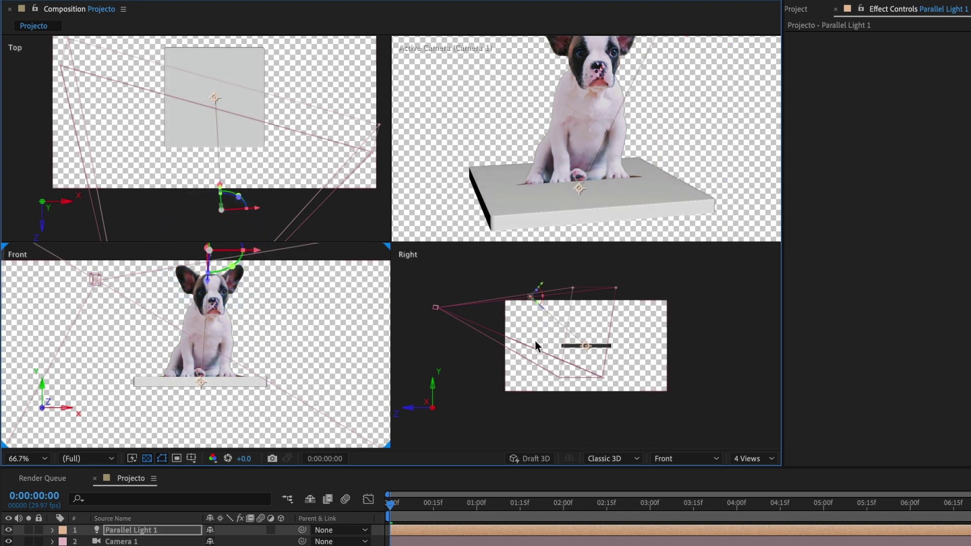
scroll(538, 326, "up", 2)
left_click(568, 368)
left_click_drag(497, 278, 458, 273)
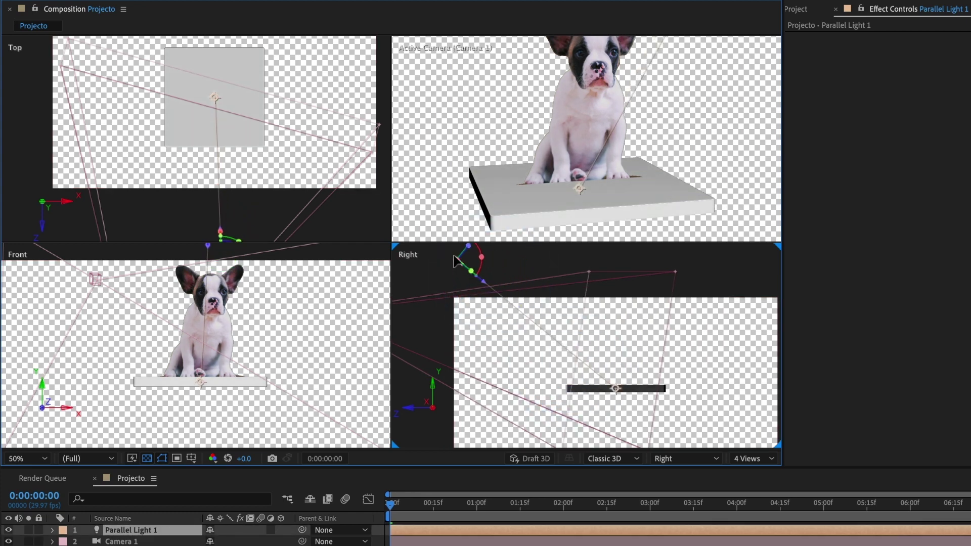
left_click(456, 259)
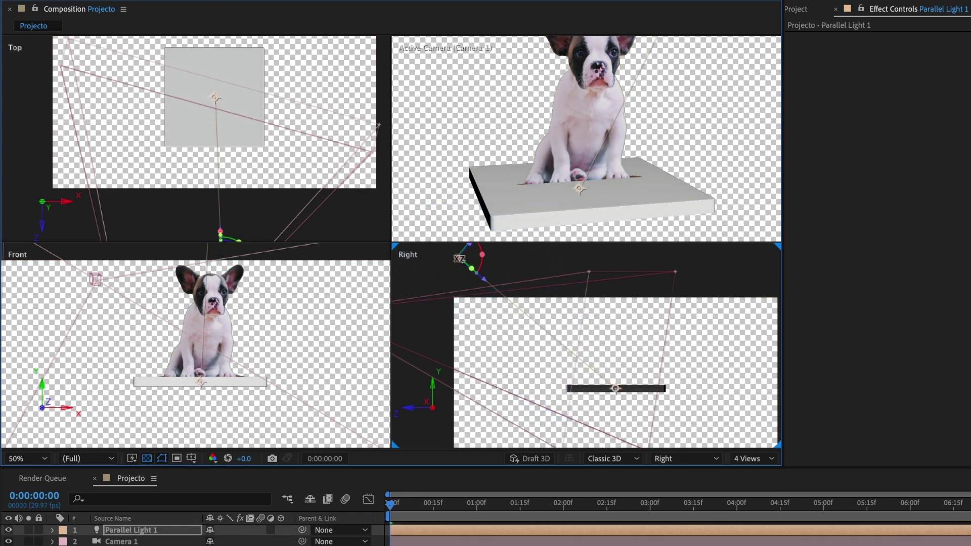
left_click(744, 459)
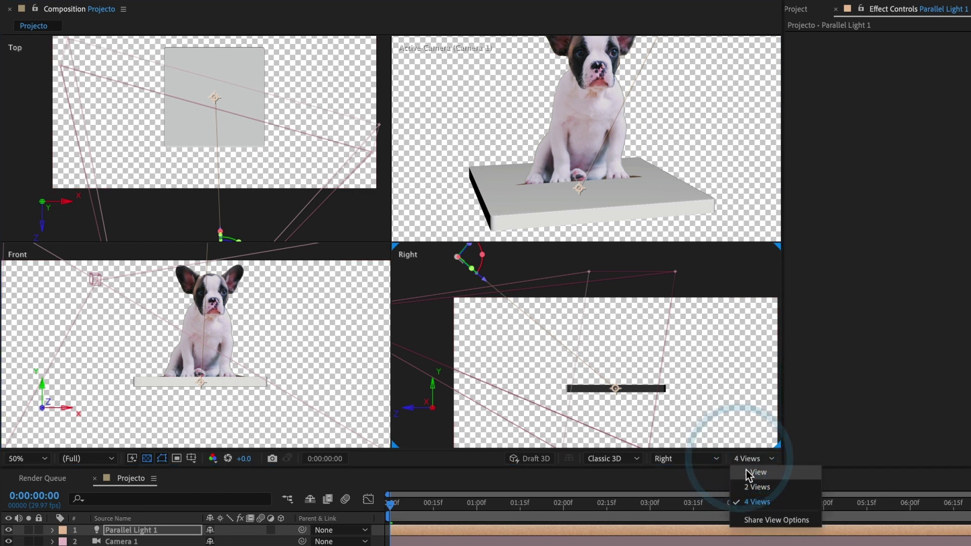
left_click(751, 473)
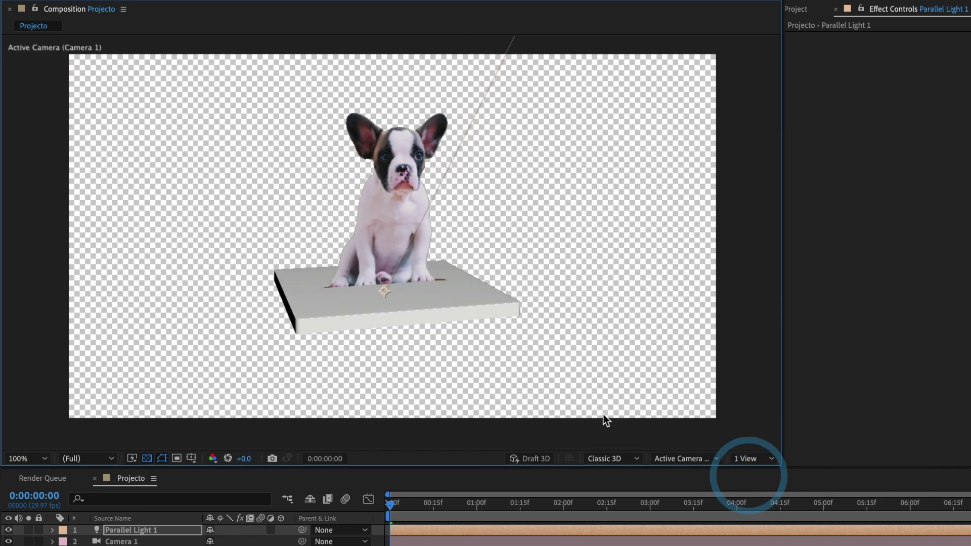
Check Enable under Render Settings > Shadows on the Element layer and orbit to inspect the dog's shadow
left_click(439, 338)
key("c")
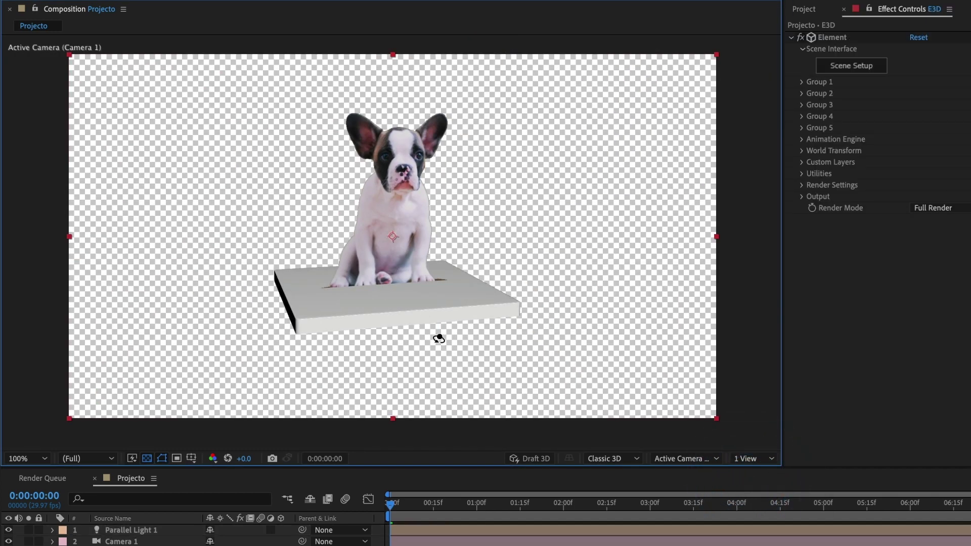
mouse_move(439, 338)
left_mouse_down()
mouse_move(423, 324)
mouse_move(455, 332)
left_mouse_up()
left_click(455, 332)
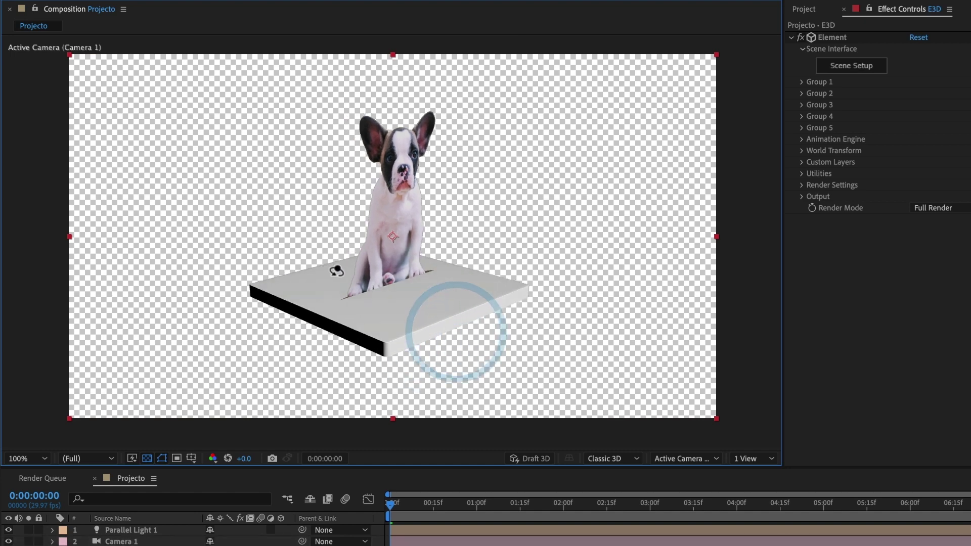
key("v")
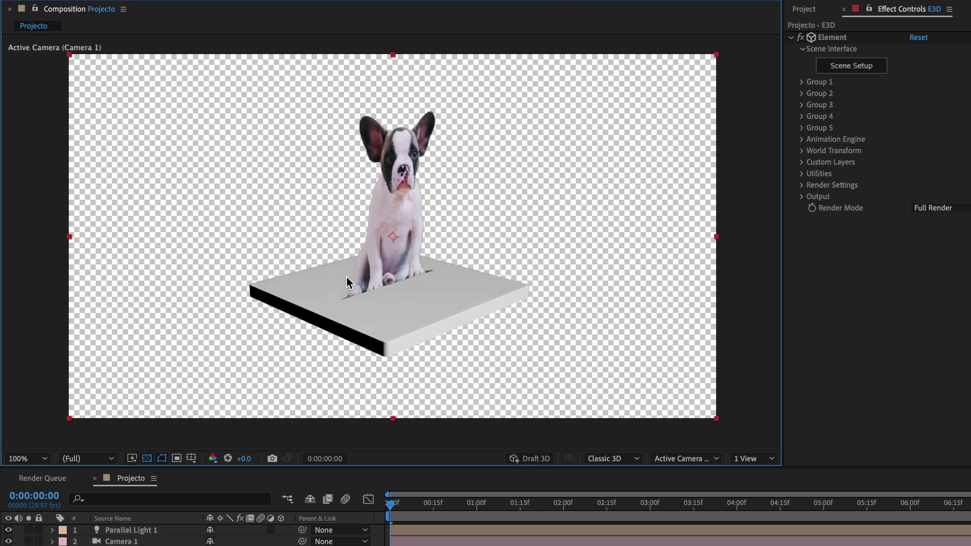
left_click(802, 185)
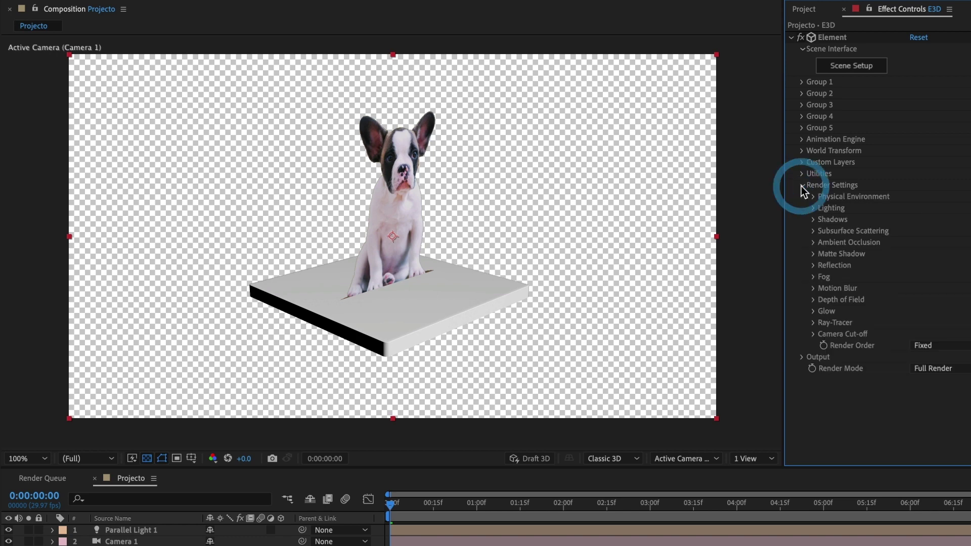
left_click(811, 219)
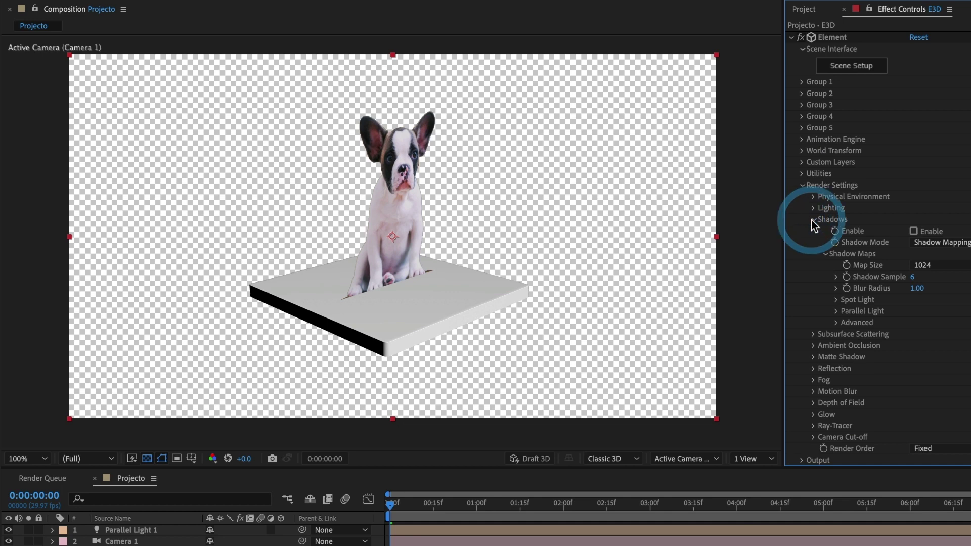
left_click(914, 232)
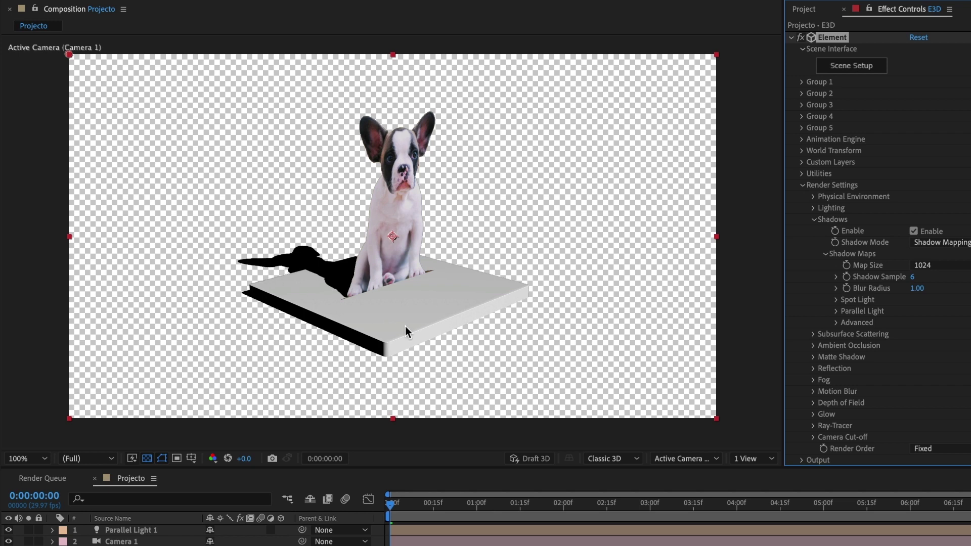
left_click_drag(404, 326, 380, 320)
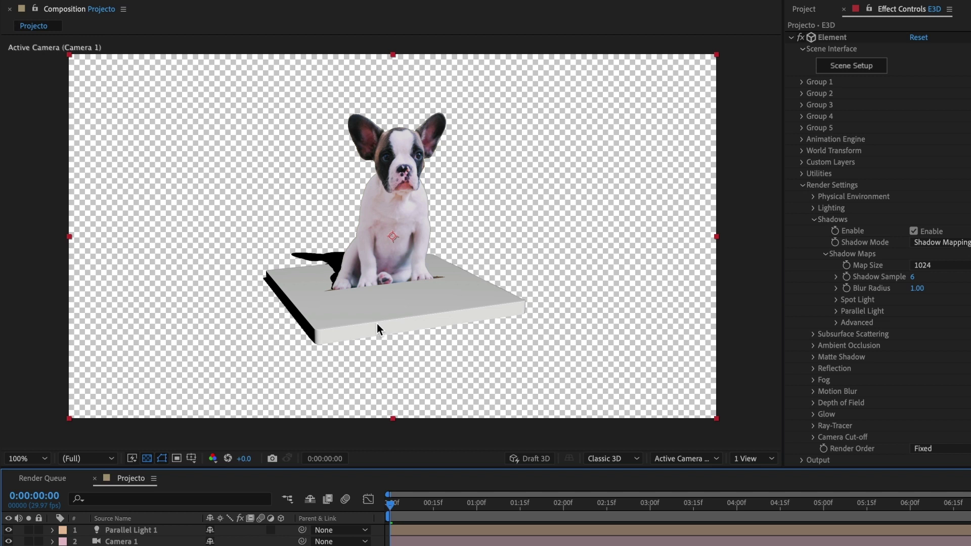
Reopen Element 3D Scene Setup, view the slab frontally, and delete the Box Model
left_click(868, 67)
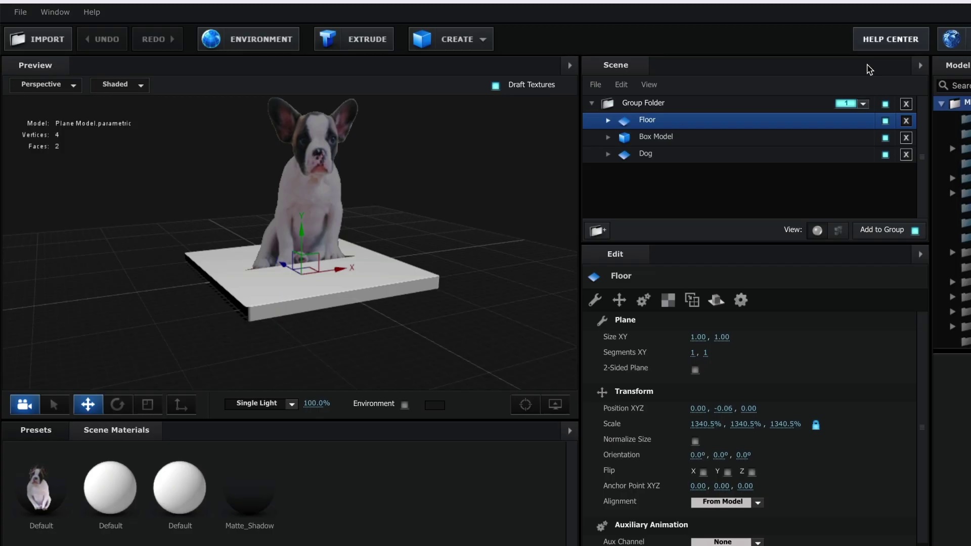
left_click_drag(516, 288, 429, 314)
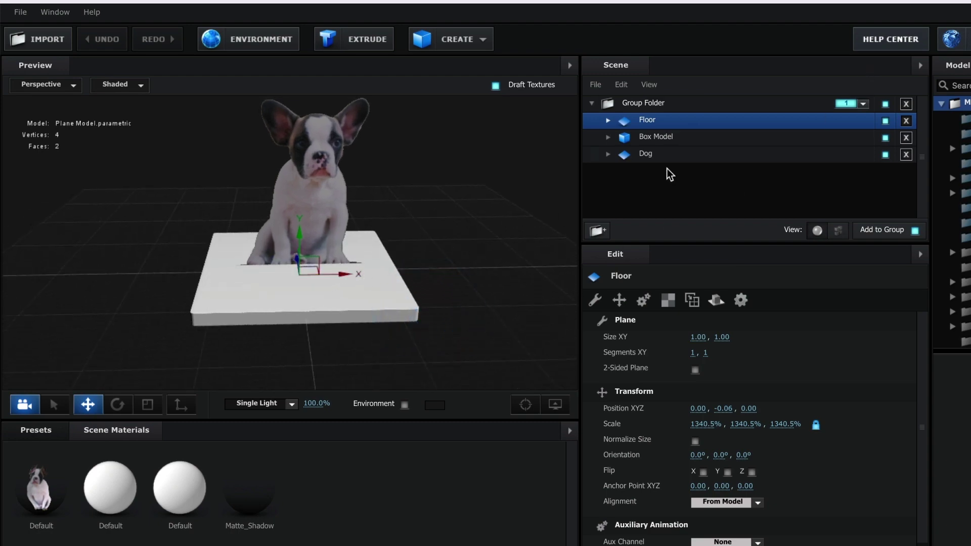
left_click(906, 139)
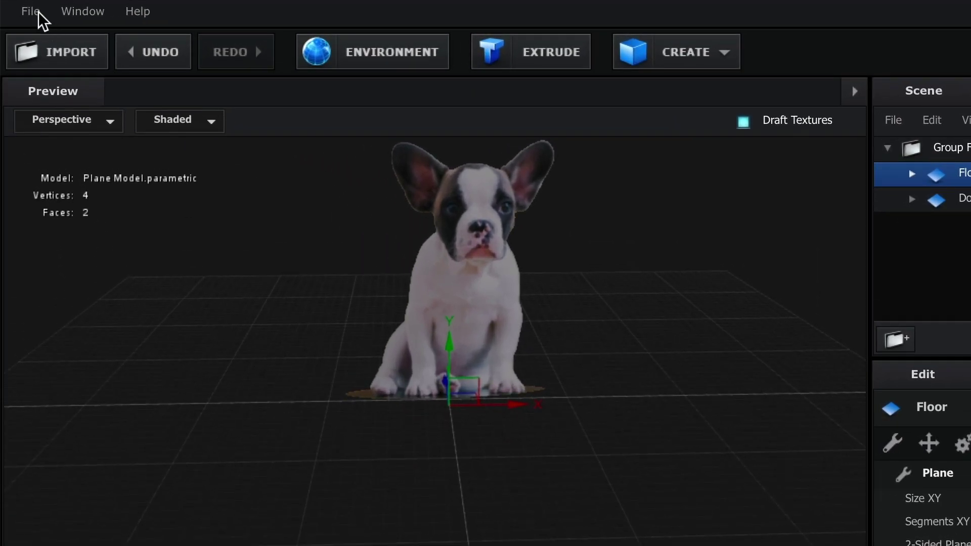
Import Episode 34.obj from Desktop > Projecto > Modelo 3D with default import preferences
left_click(36, 11)
mouse_move(36, 43)
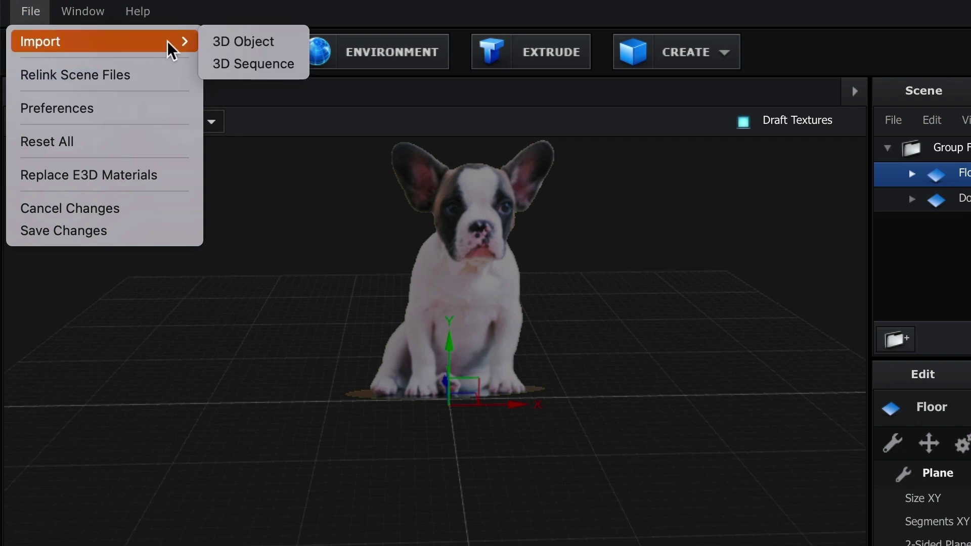
left_click(241, 44)
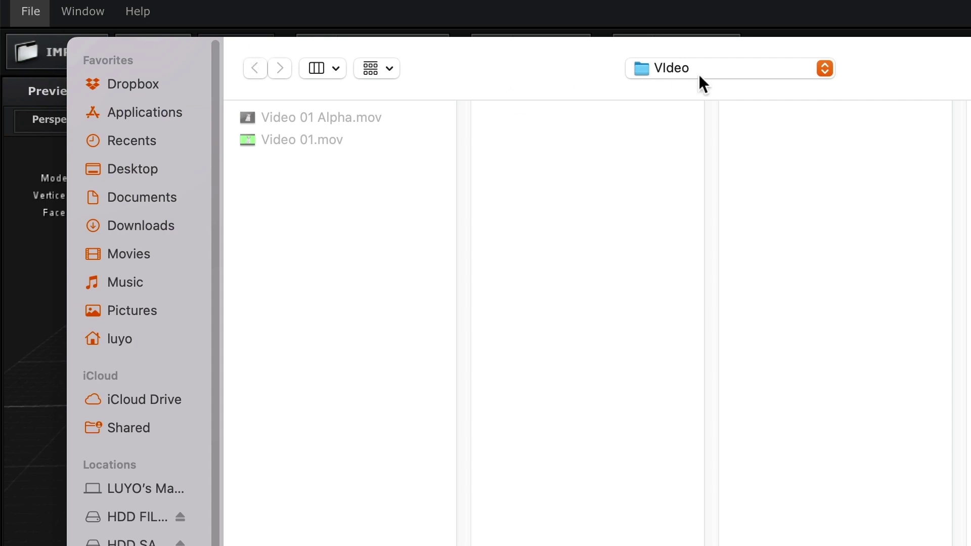
left_click(130, 168)
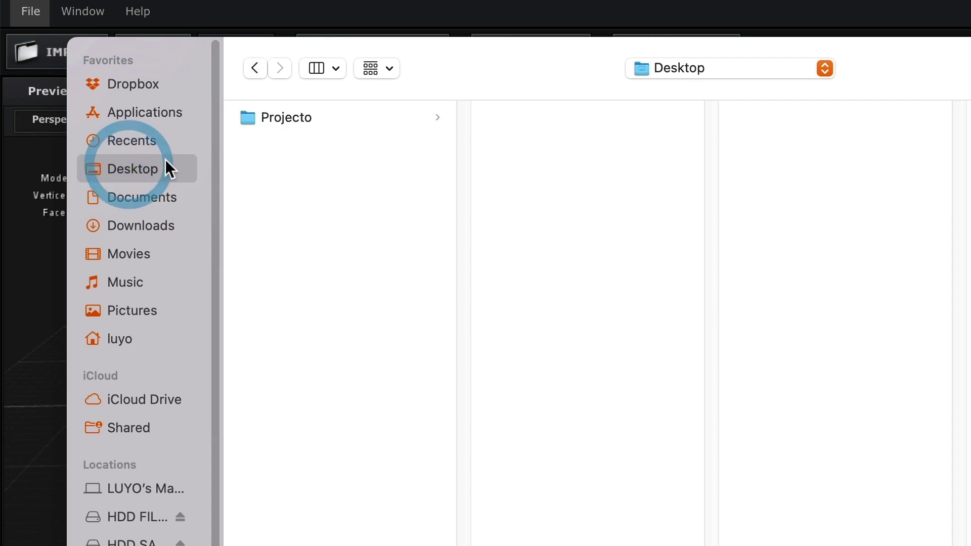
left_click(296, 122)
left_click(528, 119)
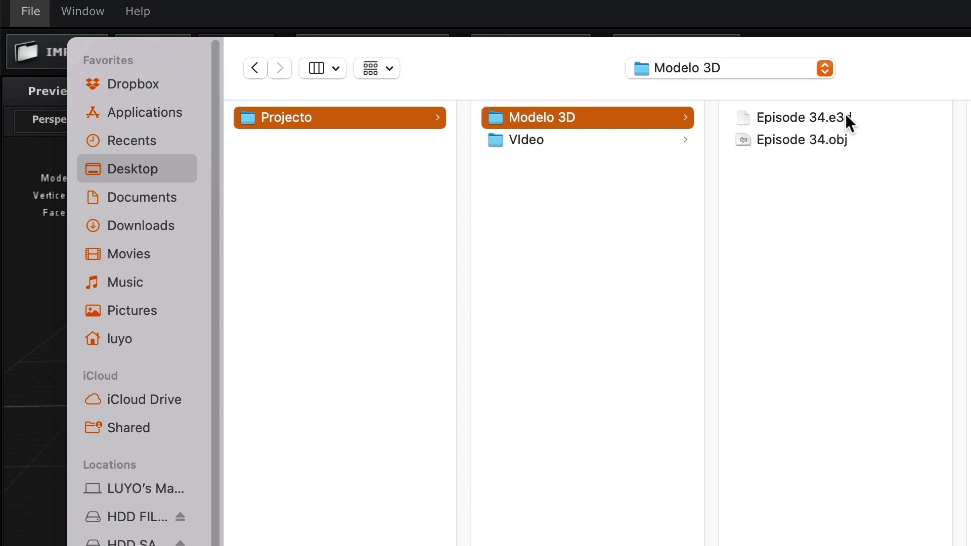
left_click(821, 117)
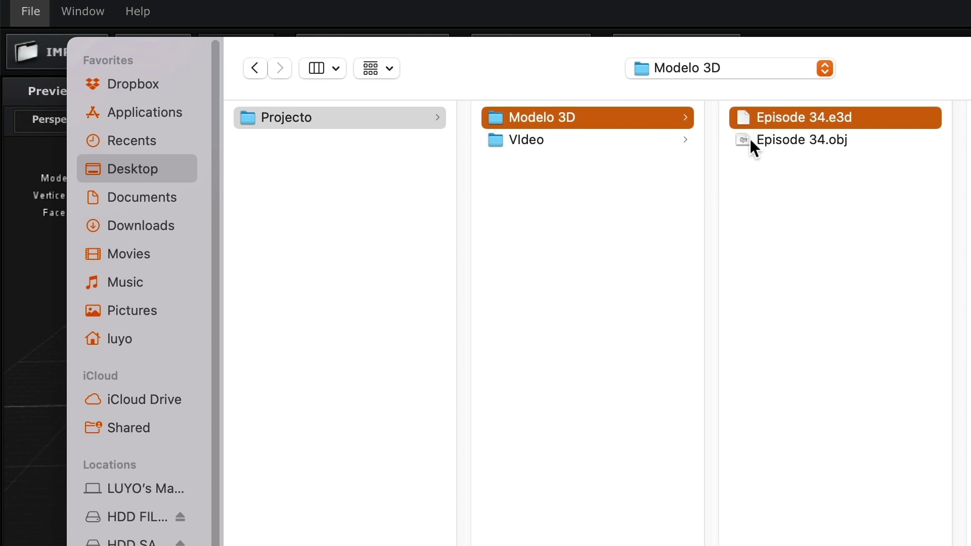
left_click(834, 141)
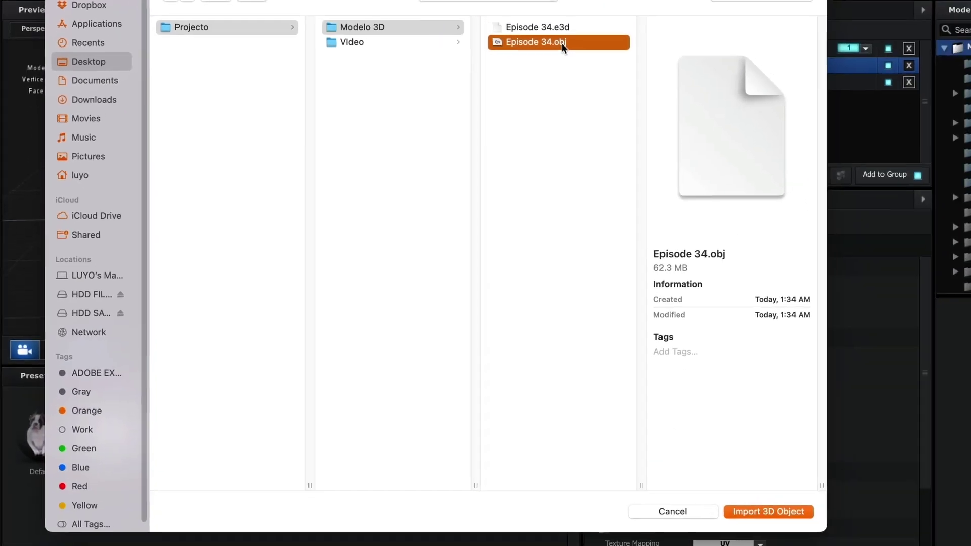
left_click(779, 512)
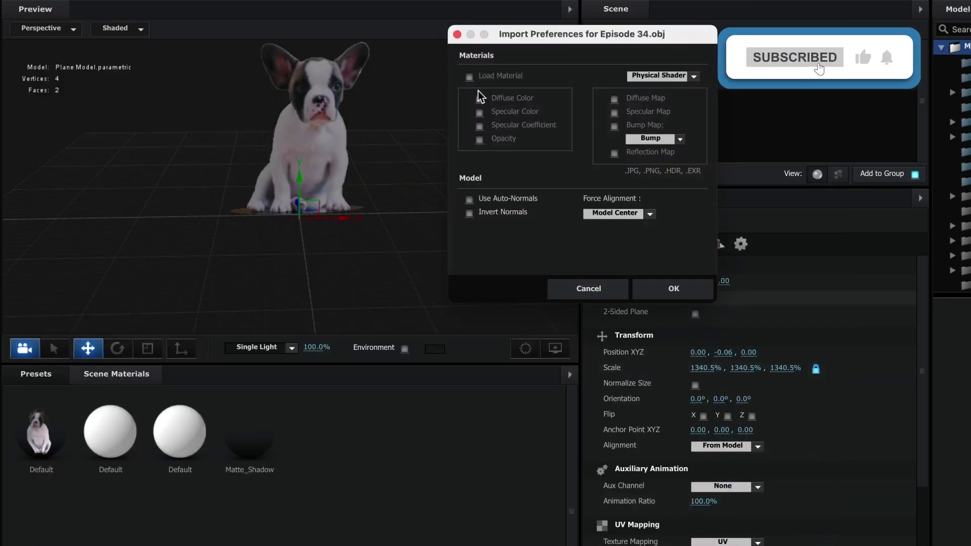
left_click(671, 292)
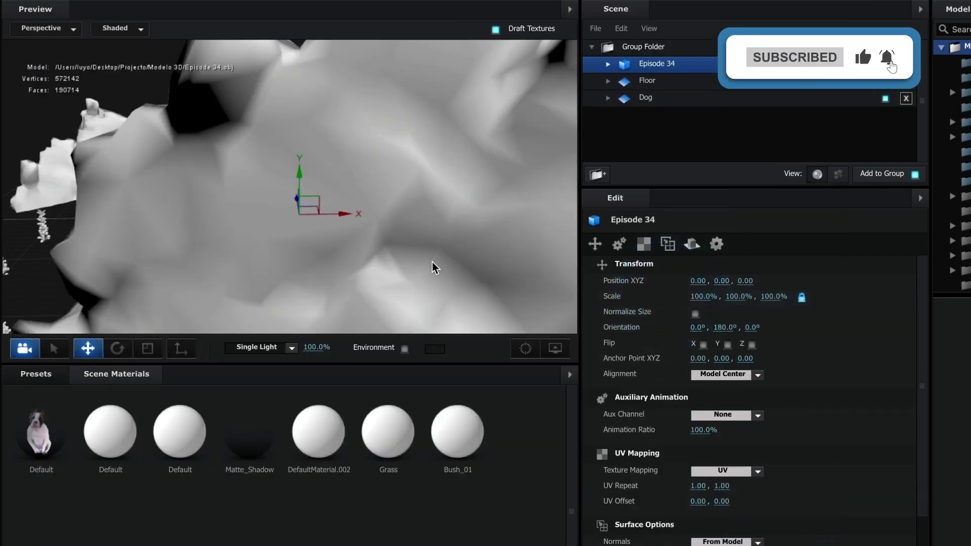
Normalize the Episode 34 model's size, raise and rotate it, then delete it
left_click(695, 314)
left_click_drag(298, 177, 435, 162)
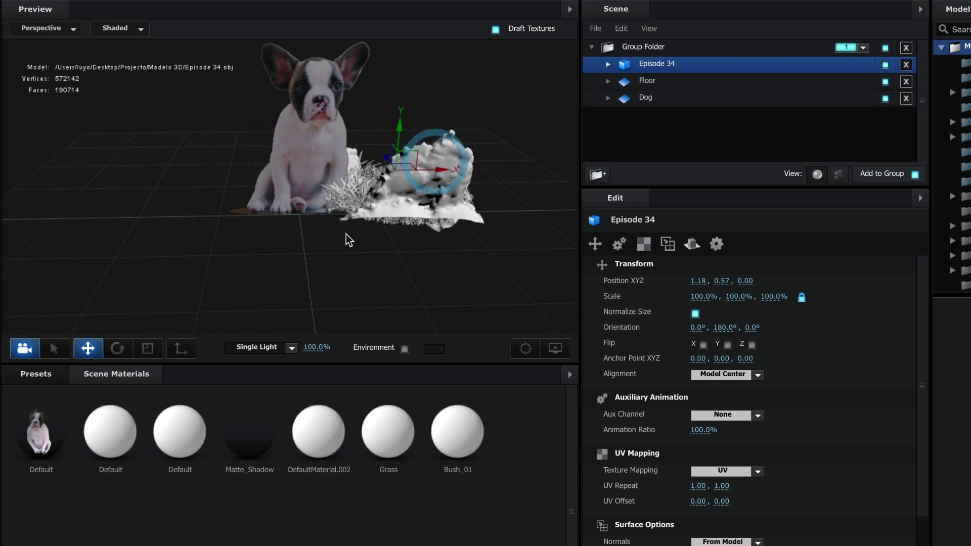
left_click(118, 348)
left_click_drag(363, 187, 491, 169)
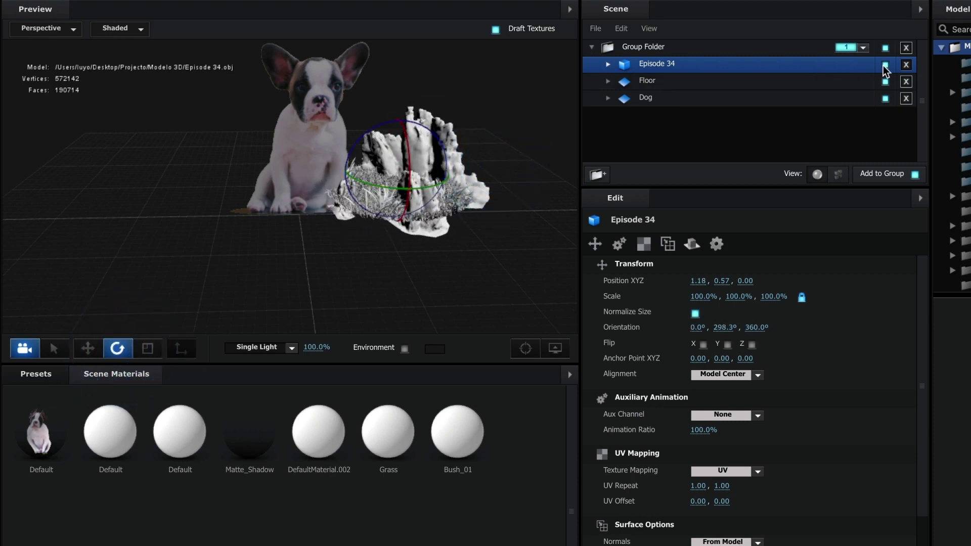
left_click(906, 64)
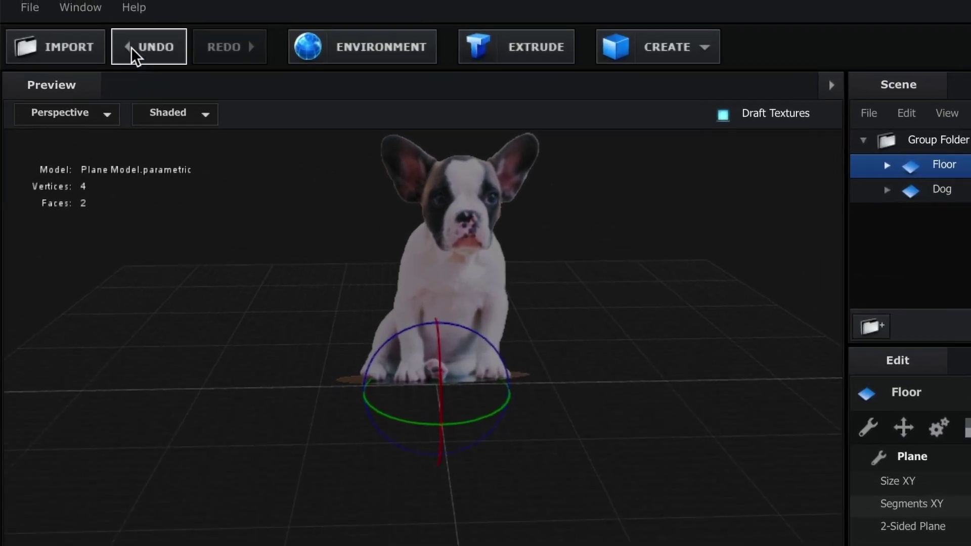
Import the Episode 34.e3d rock-and-grass island with Normalize Size enabled
left_click(30, 7)
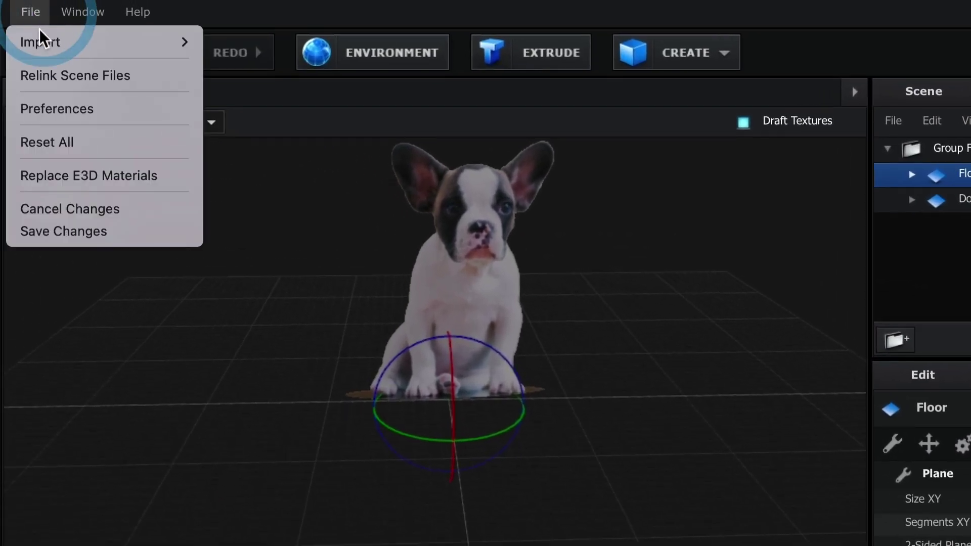
mouse_move(46, 31)
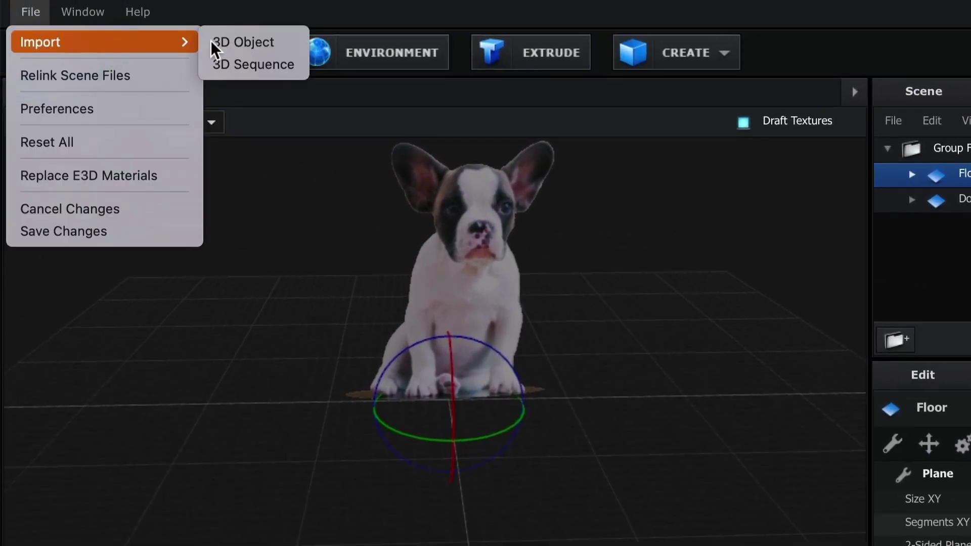
left_click(254, 42)
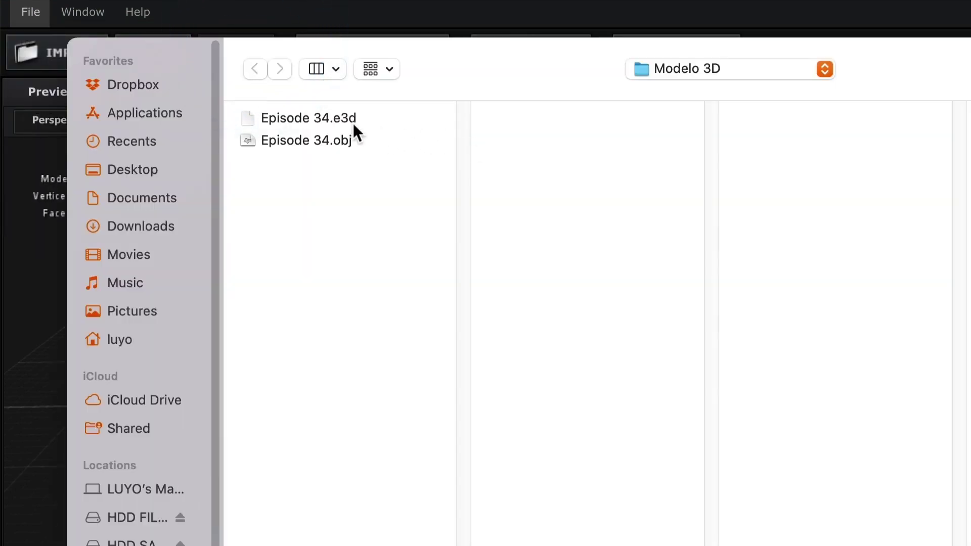
left_click(348, 123)
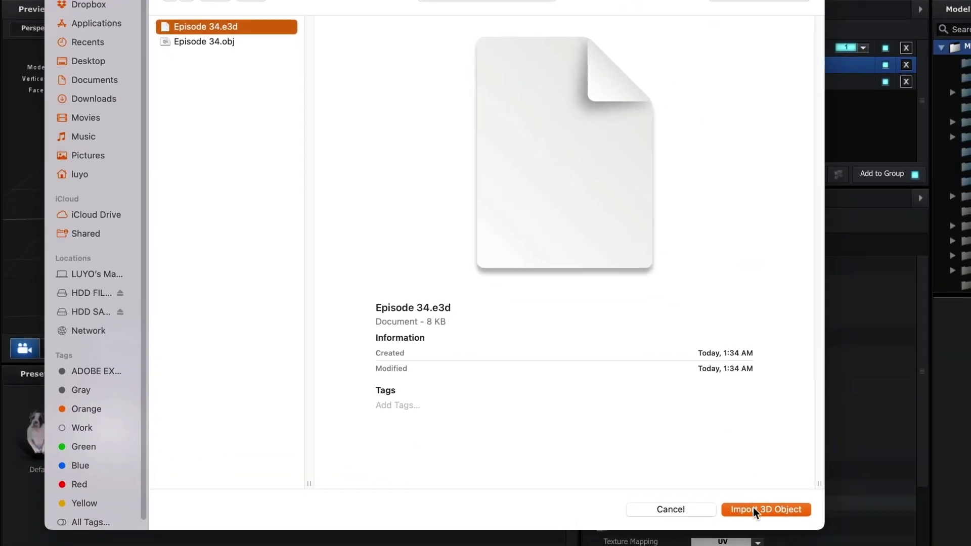
left_click(754, 508)
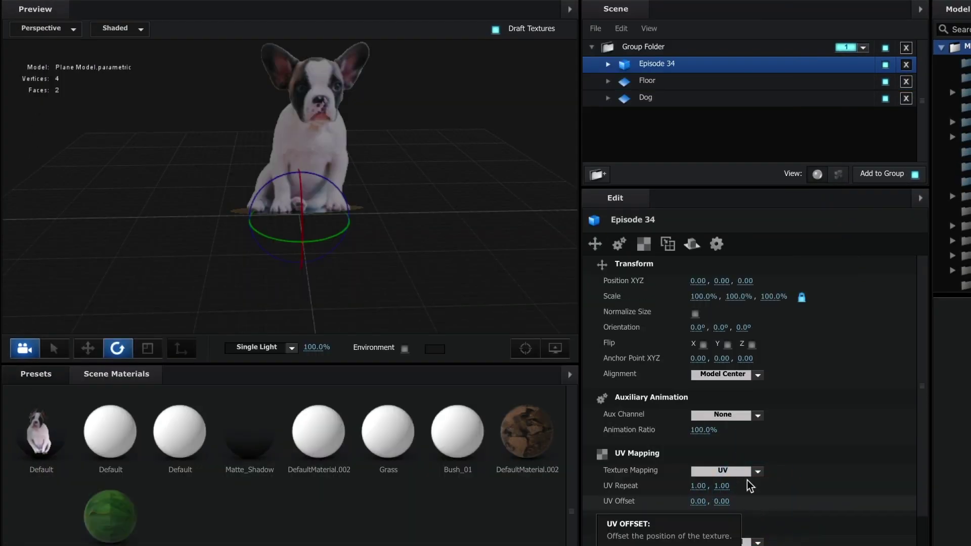
left_click(695, 314)
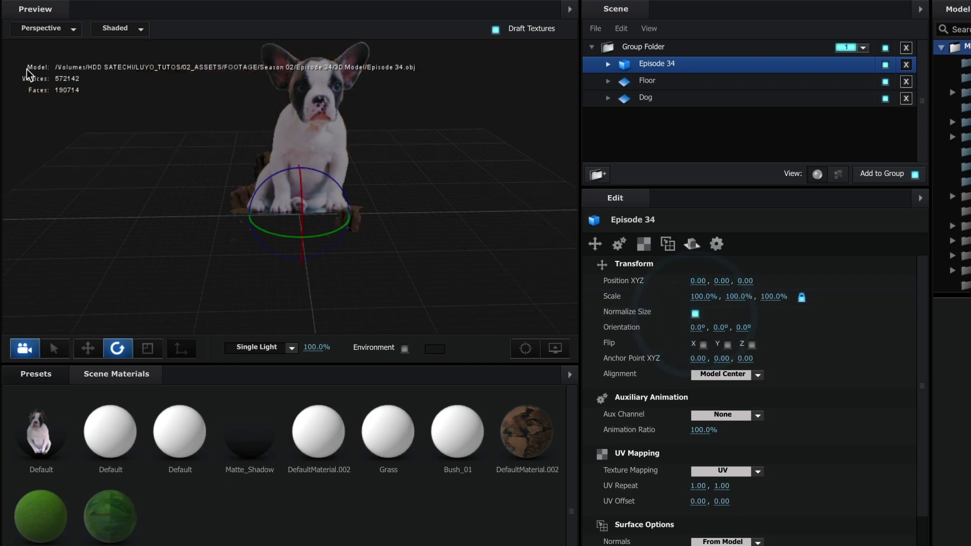
Scale the island to 228.9% and raise it to Y 0.60 around the dog
left_click(147, 348)
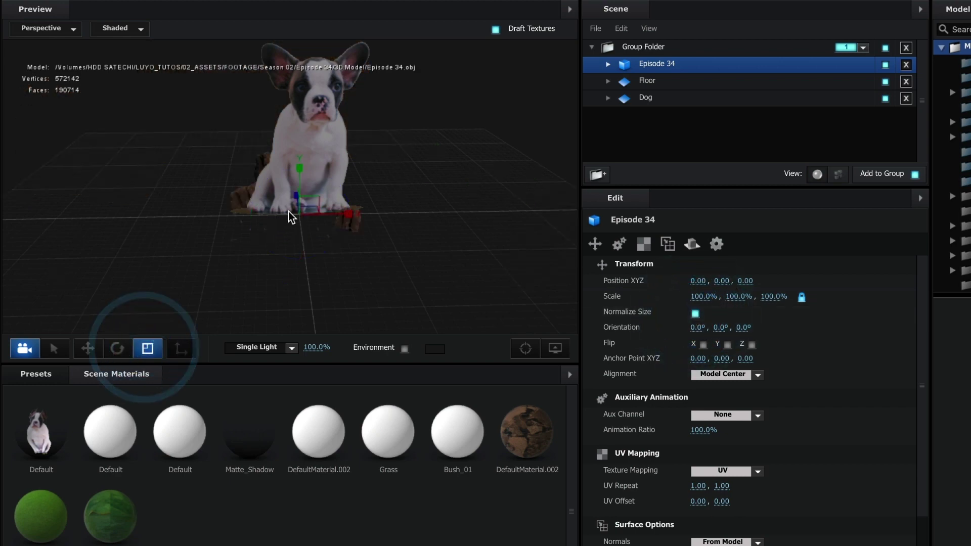
left_click_drag(297, 213, 438, 211)
key("w")
left_click_drag(301, 171, 318, 123)
left_click_drag(290, 235, 328, 241)
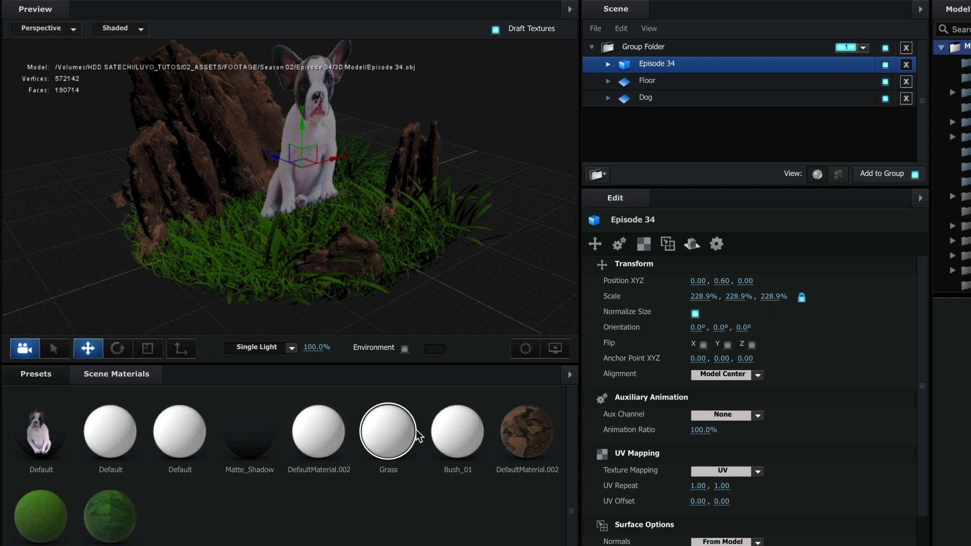
Run Remove Unused Materials on the scene materials, then exit Scene Setup with OK
left_click(567, 375)
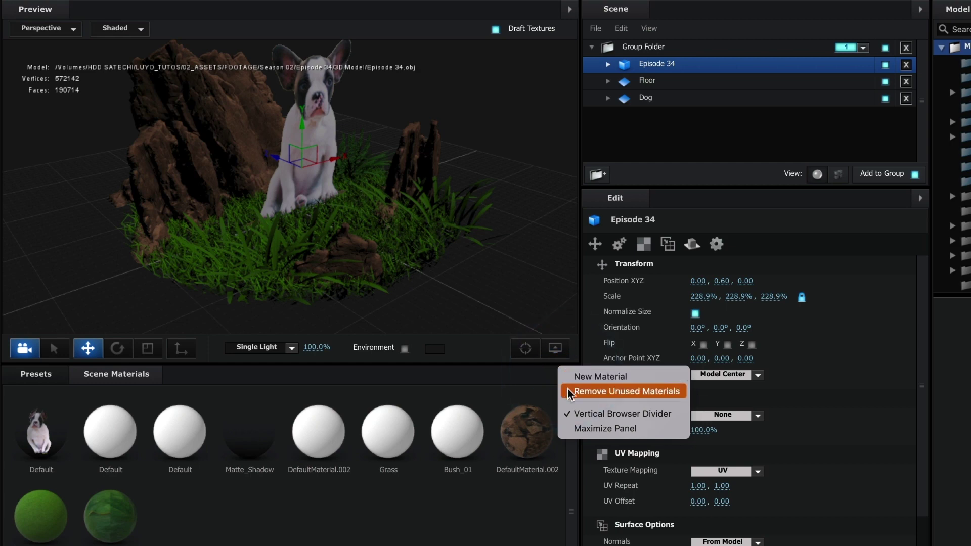
left_click(570, 392)
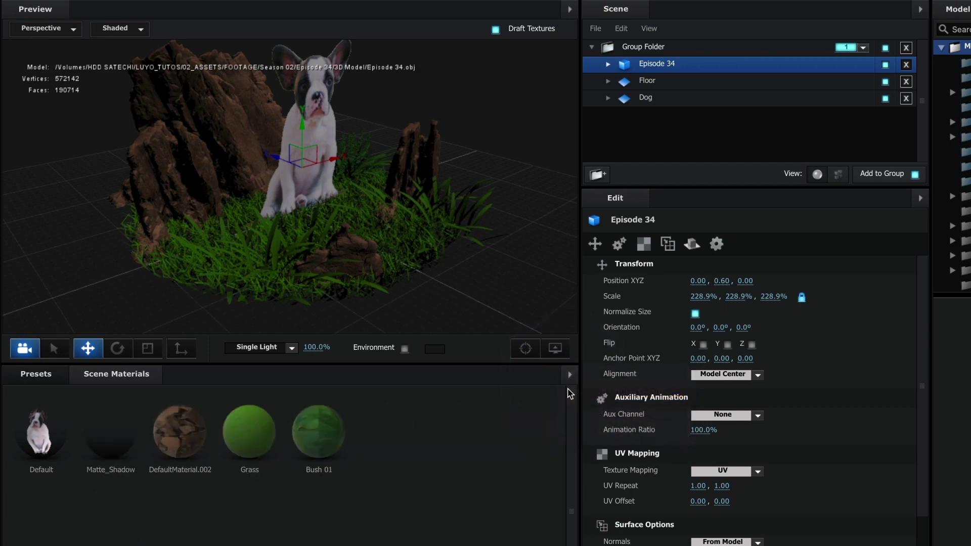
left_click_drag(354, 304, 352, 269)
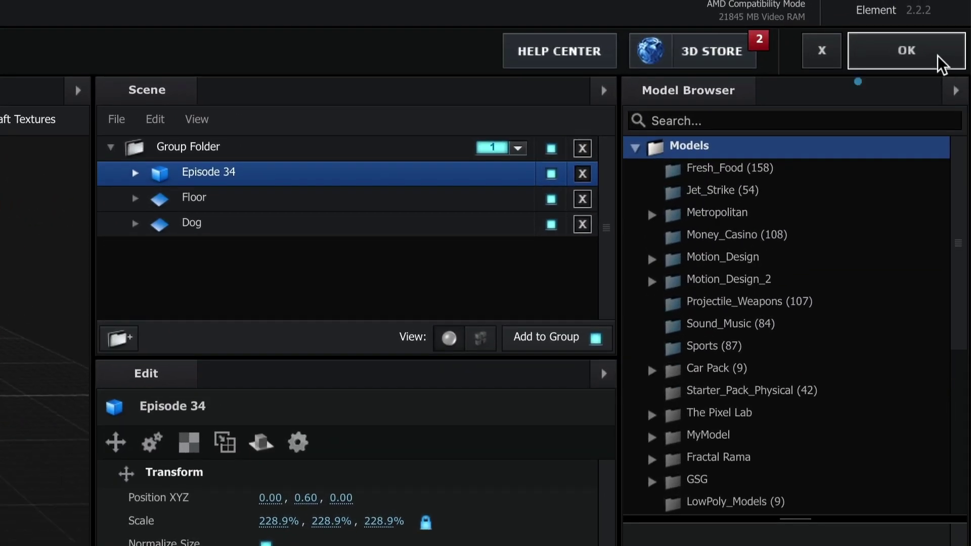
left_click(947, 65)
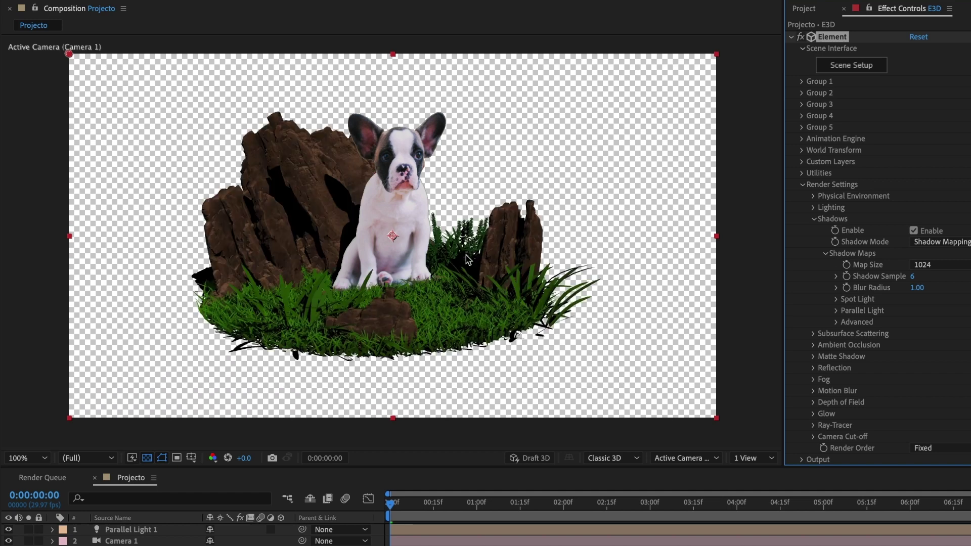
Orbit Camera 1 to a lower frontal view of the dog and scrub to about 0:00:01:17
key("c")
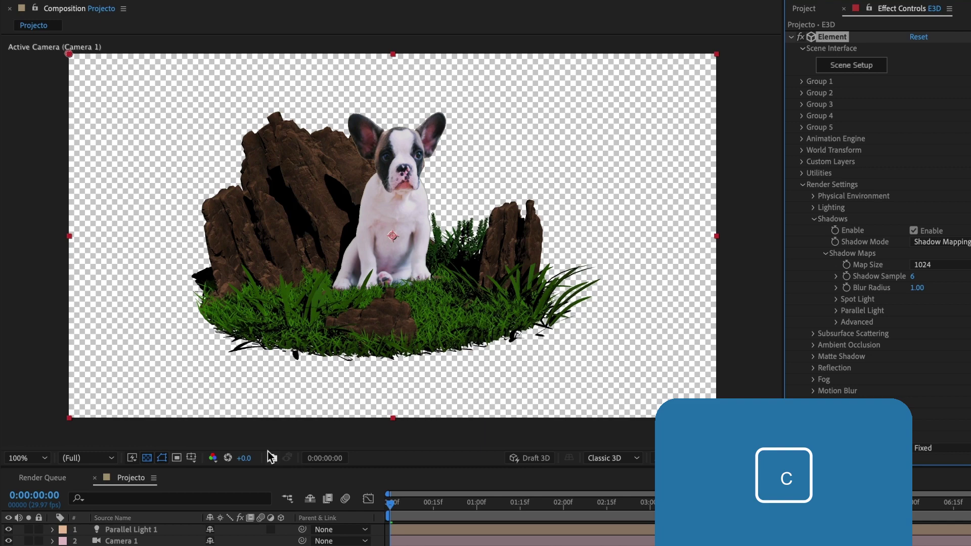
left_click_drag(386, 308, 317, 306)
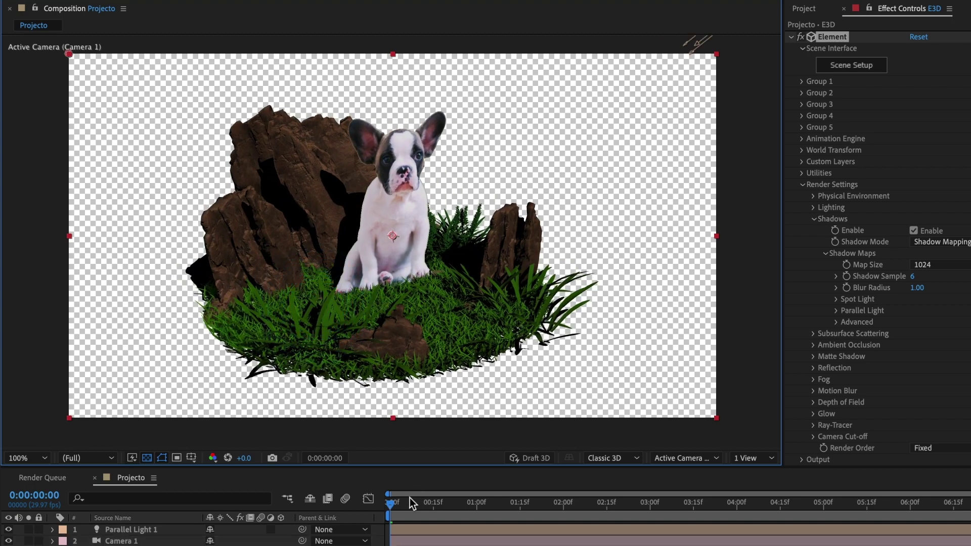
left_click(406, 504)
left_click_drag(405, 504, 526, 505)
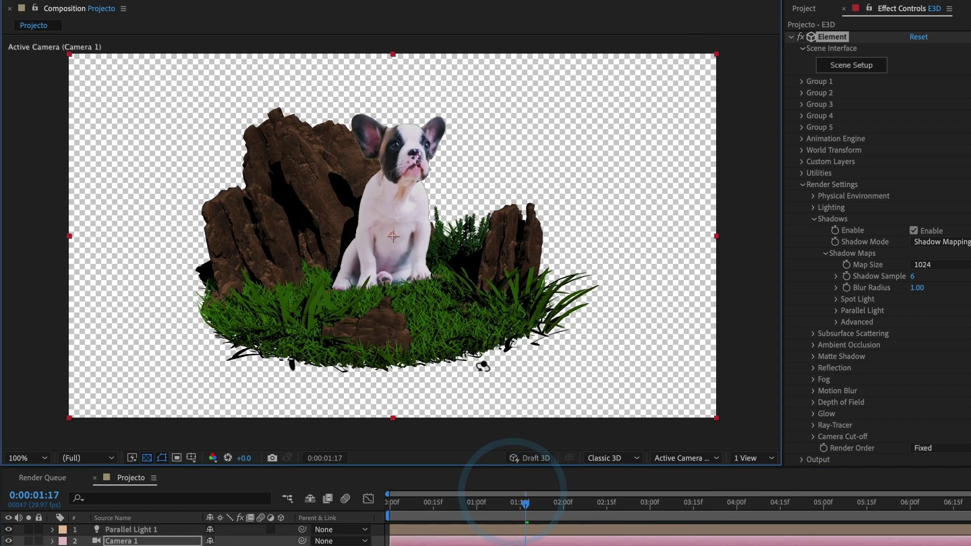
left_click_drag(480, 366, 447, 363)
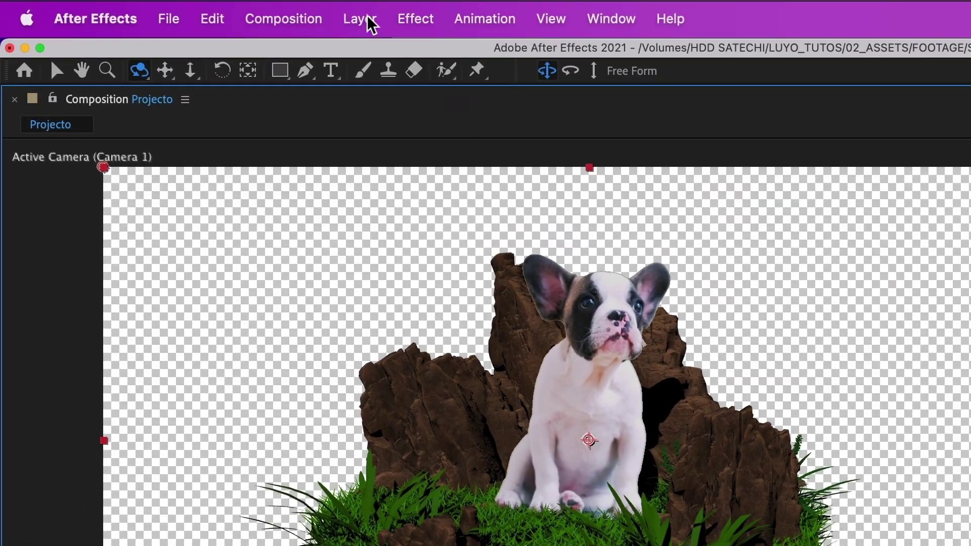
Create a dark blue 1920×1080 solid named Background and move it below the E3D layer
left_click(368, 19)
mouse_move(368, 54)
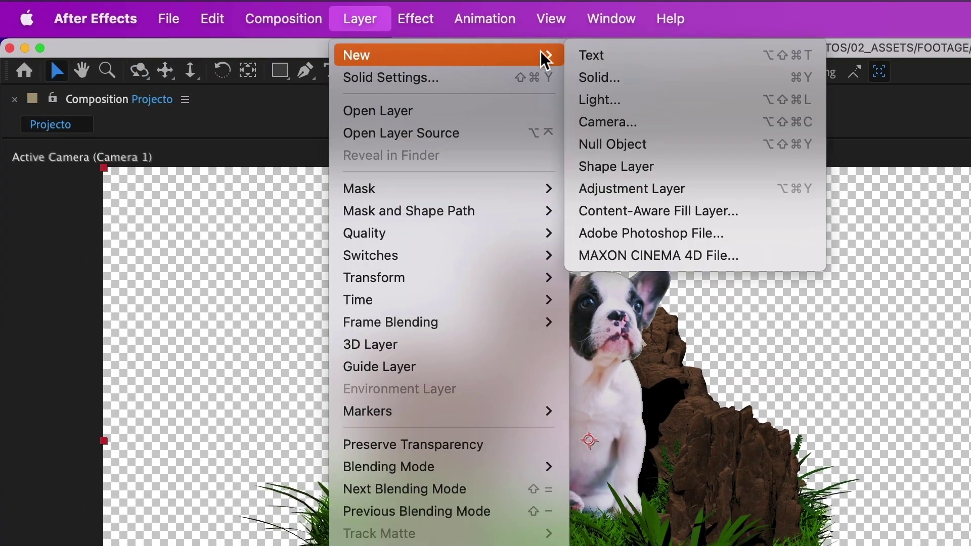
left_click(606, 78)
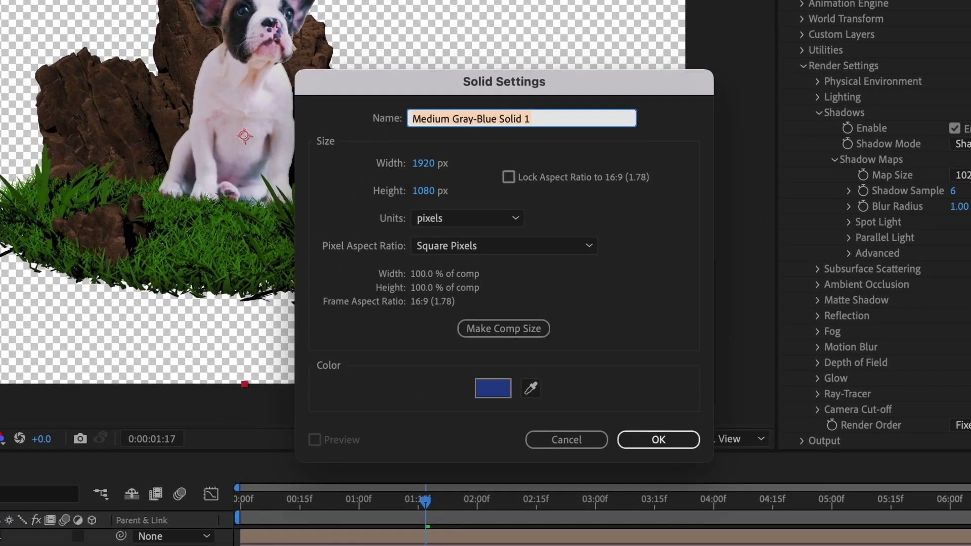
type("Background")
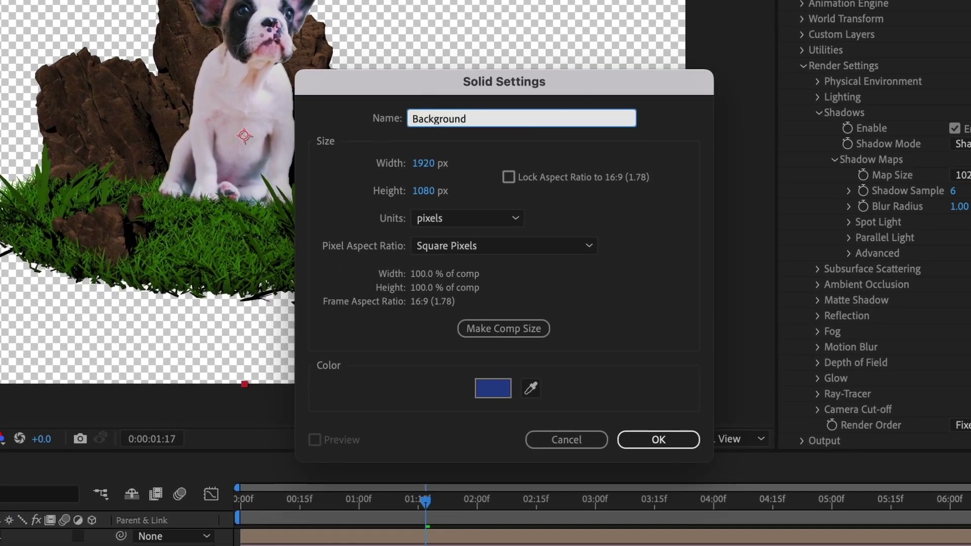
left_click(693, 441)
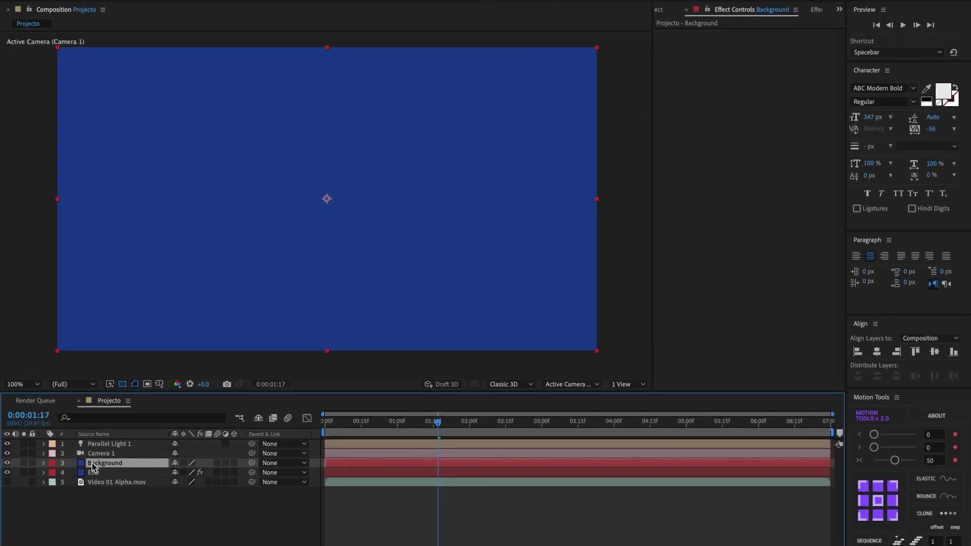
mouse_move(93, 469)
left_mouse_down()
mouse_move(96, 483)
mouse_move(94, 475)
left_mouse_up()
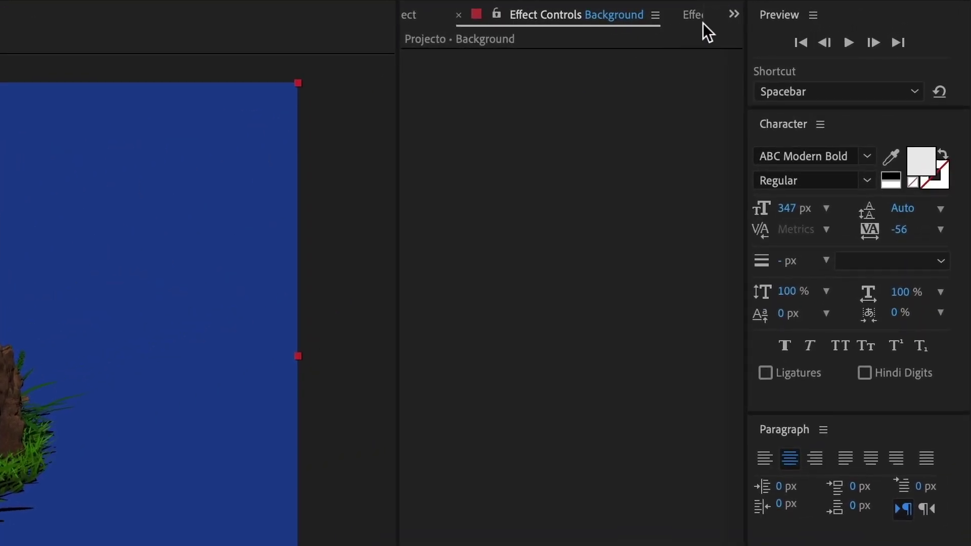
left_click(838, 10)
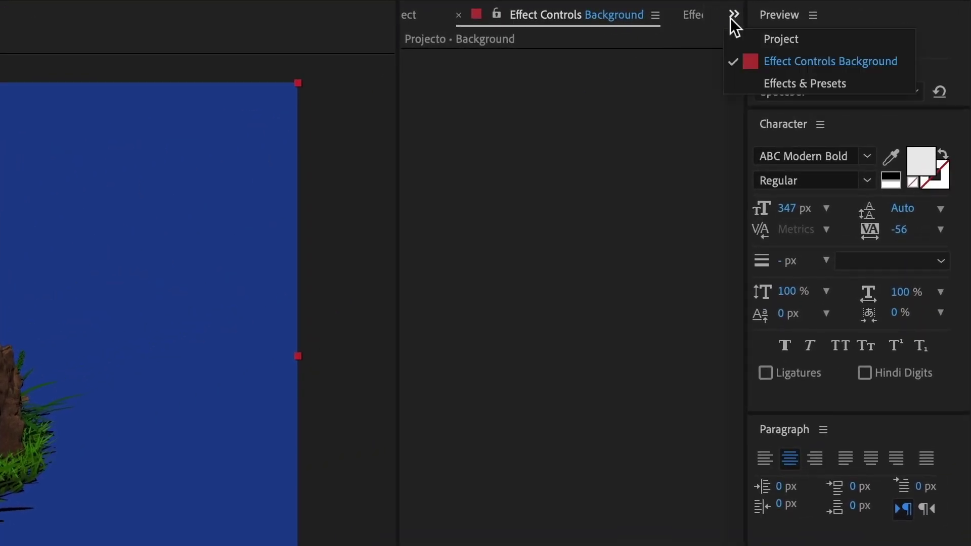
Find the Gradient Ramp effect in Effects & Presets and apply it to Background
left_click(765, 83)
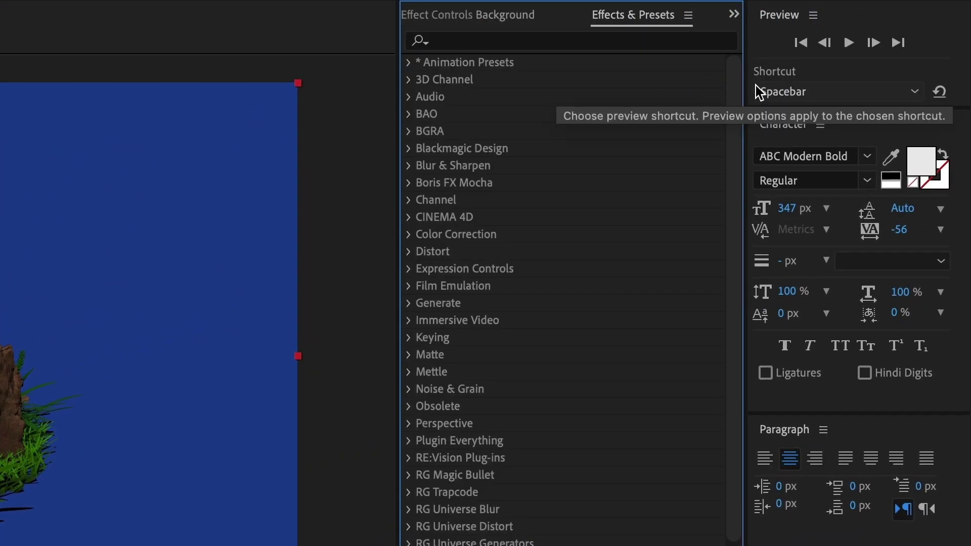
left_click(559, 41)
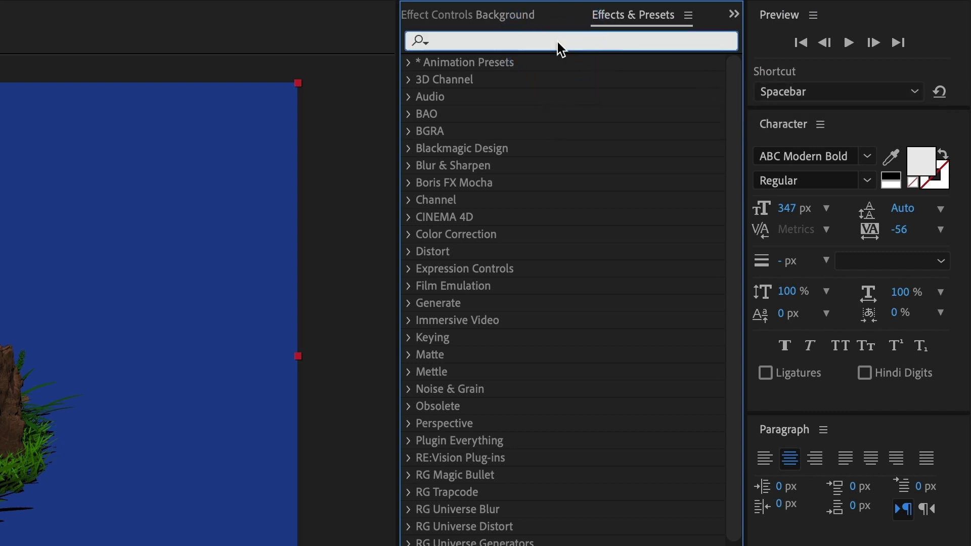
type("grad")
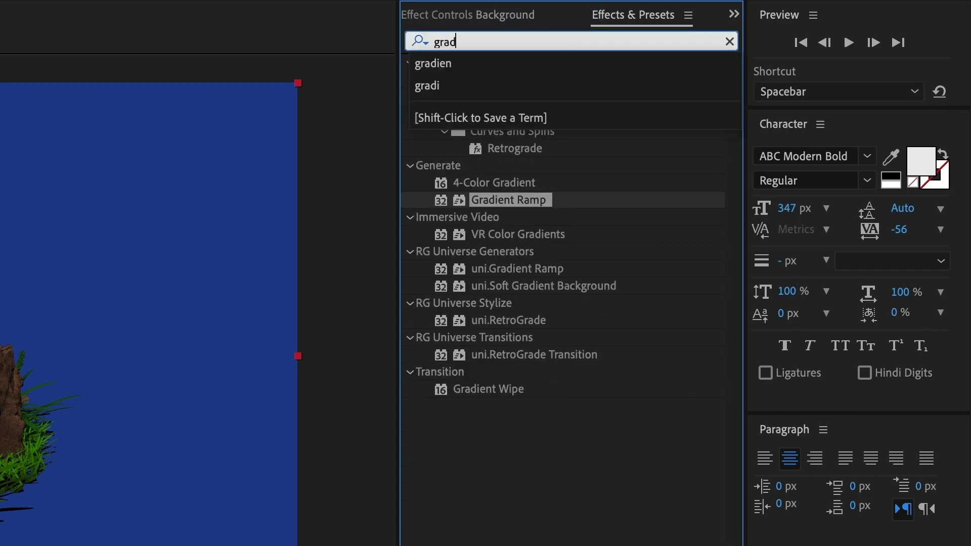
type("ient ramp")
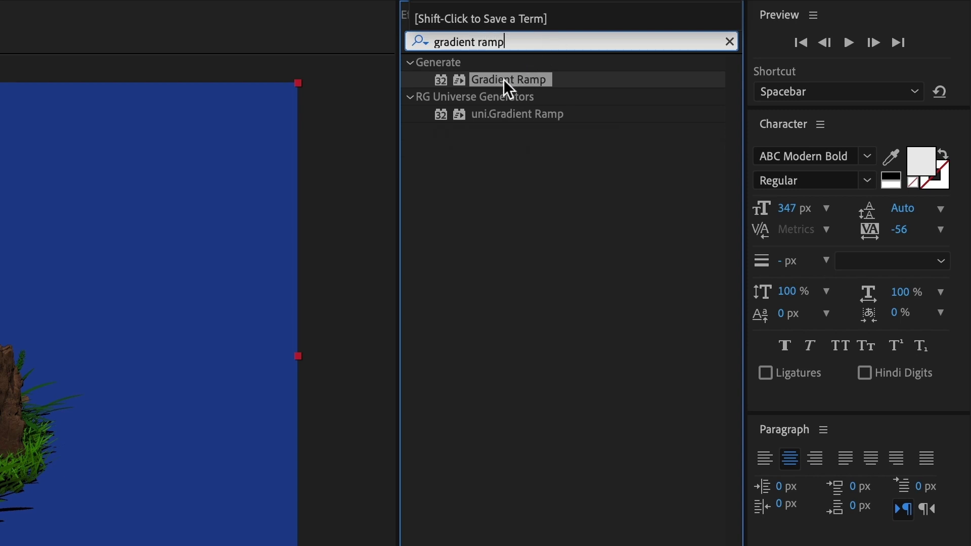
left_click_drag(503, 80, 0, 545)
left_click_drag(41, 478, 44, 505)
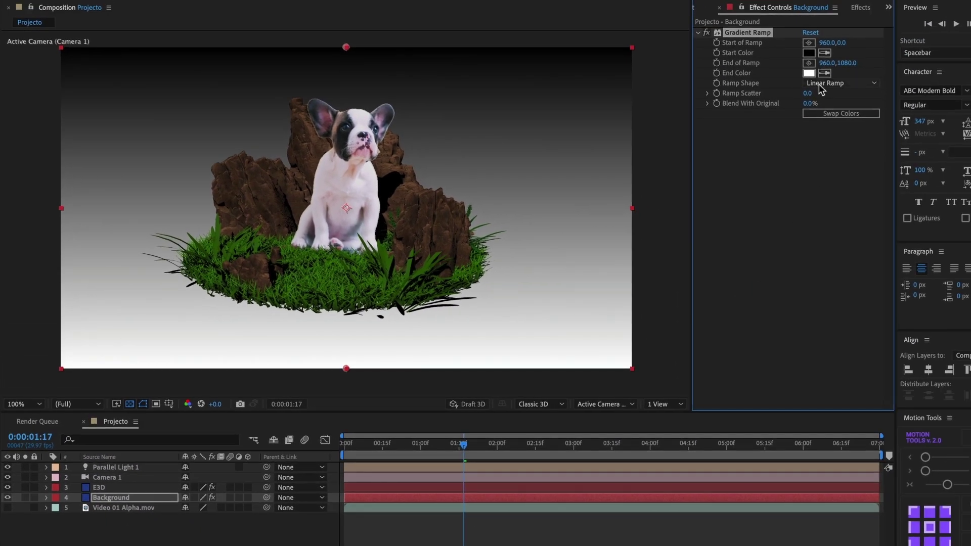
Set the ramp's Start Color to 206EA8 and its End Color to dark navy 040F18
left_click(809, 52)
type("206EA8")
left_click(617, 228)
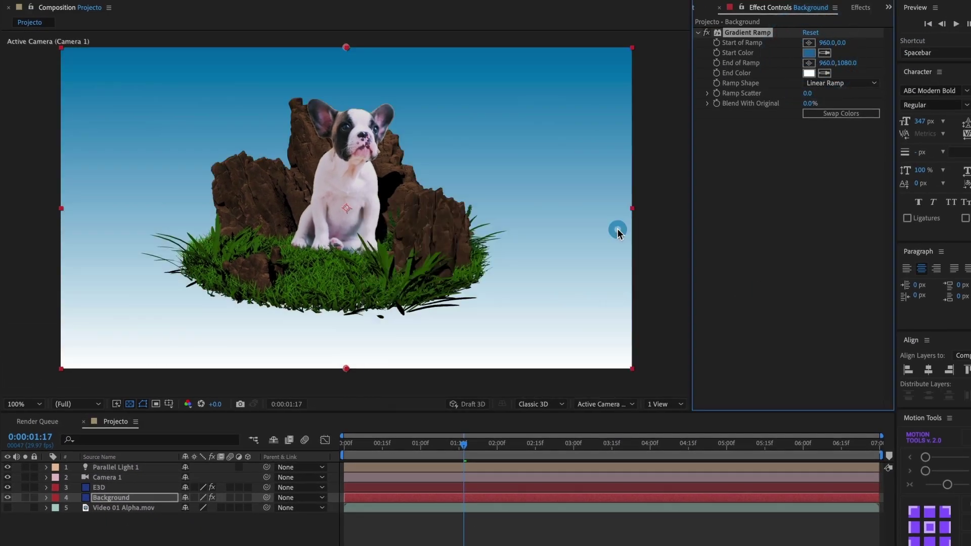
left_click(810, 73)
type("206EA8")
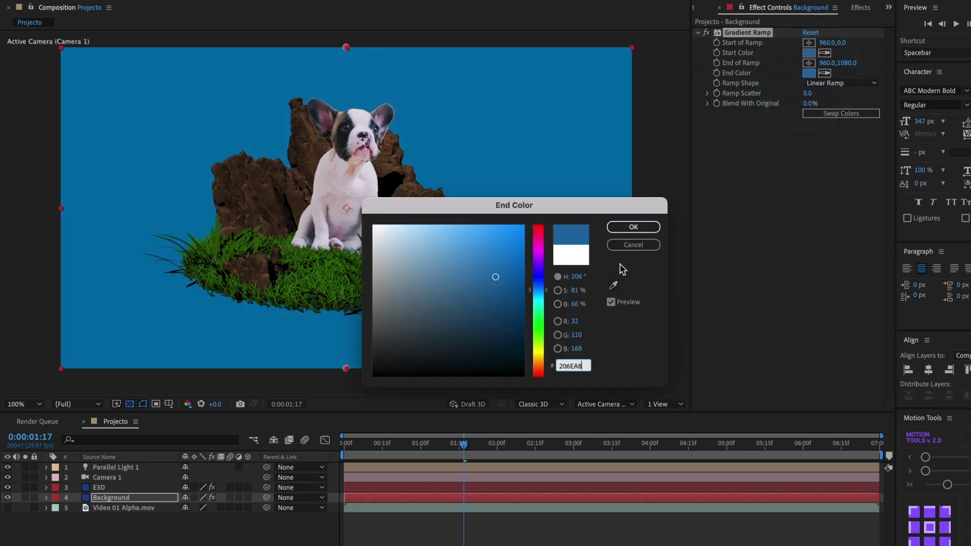
left_click_drag(496, 278, 503, 362)
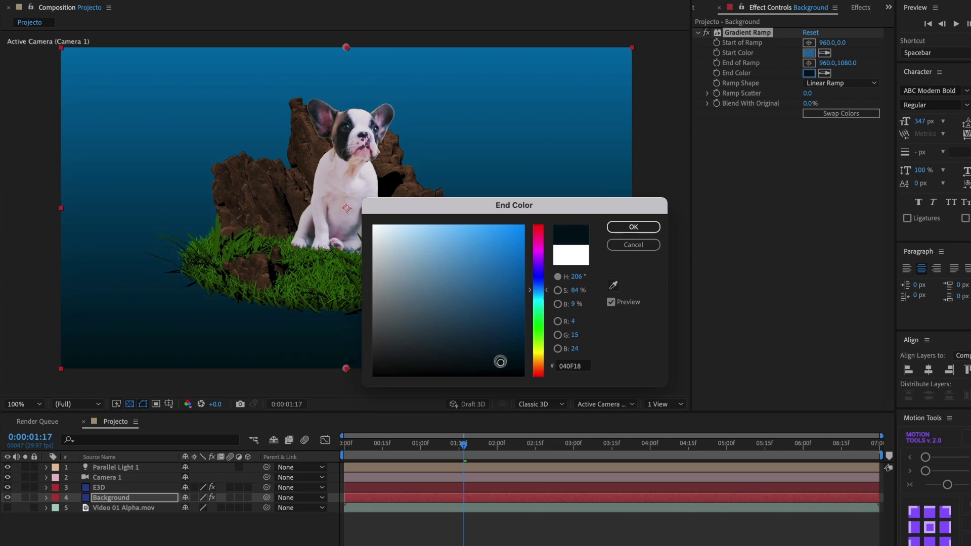
left_click(632, 226)
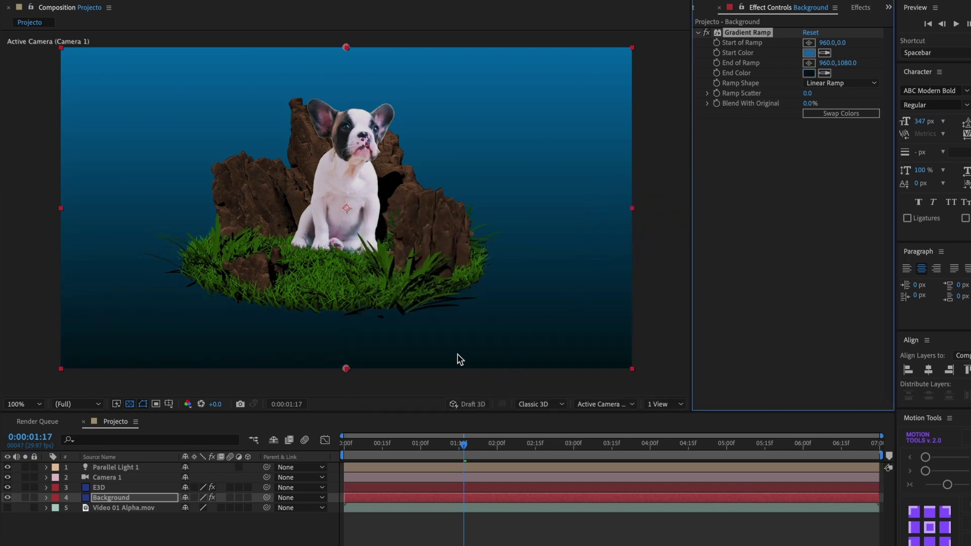
Frame the opening shot and keyframe Camera 1's Point of Interest and Position at 0:00
left_click_drag(464, 444, 358, 445)
left_click(349, 444)
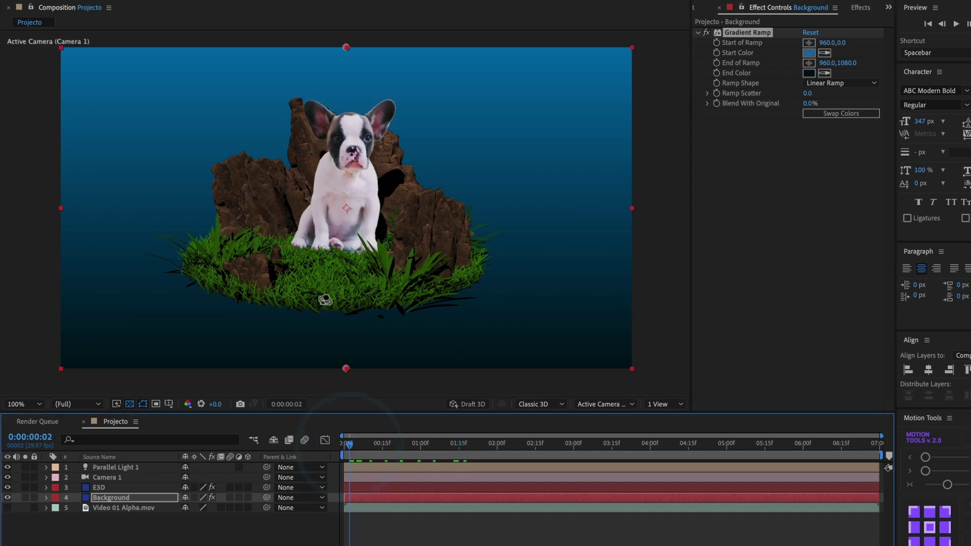
mouse_move(325, 299)
left_mouse_down()
mouse_move(314, 291)
mouse_move(360, 288)
mouse_move(354, 278)
mouse_move(330, 293)
left_mouse_up()
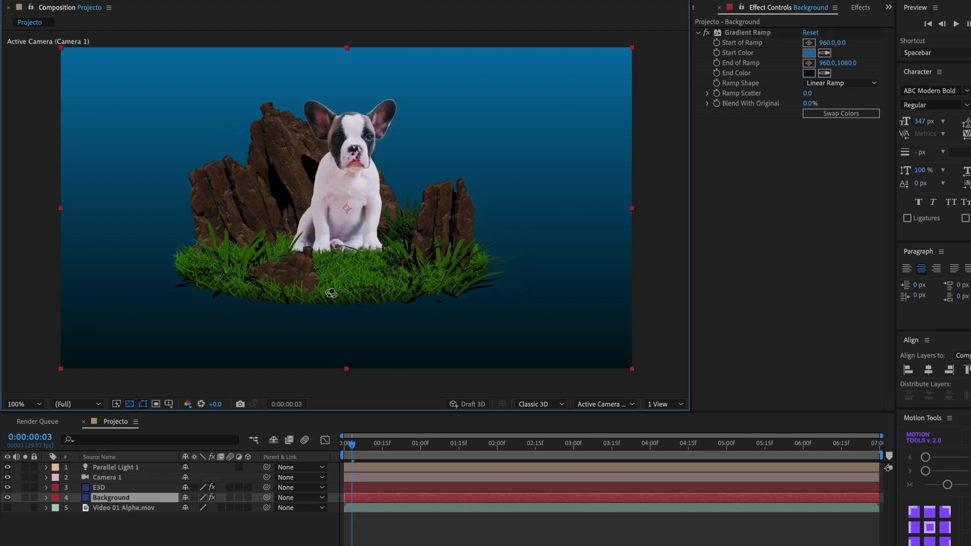
left_click_drag(348, 438, 333, 447)
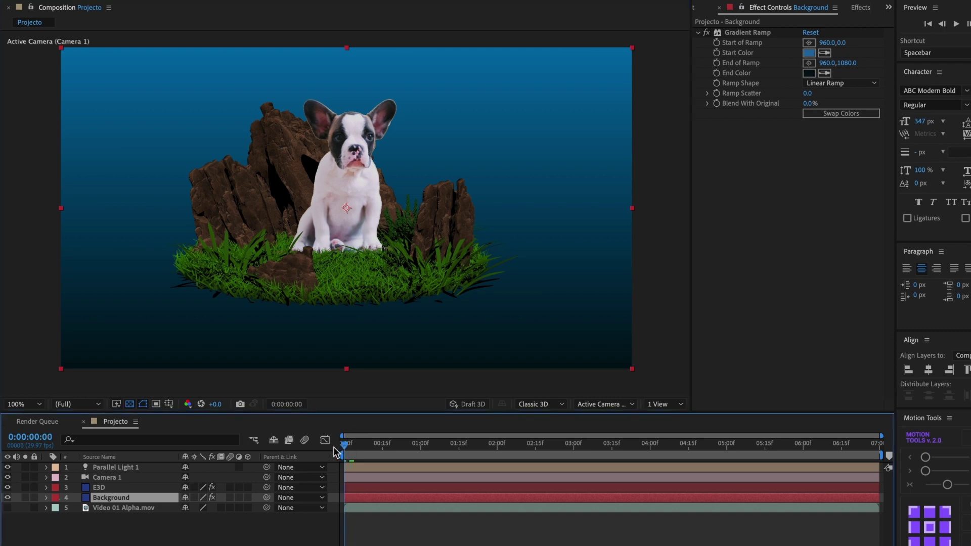
left_click(47, 477)
left_click(75, 498)
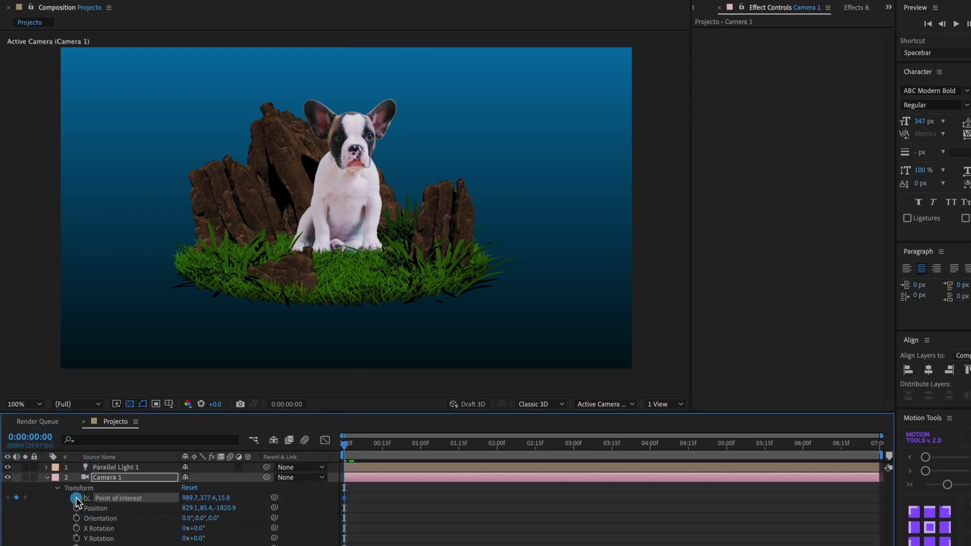
left_click(76, 508)
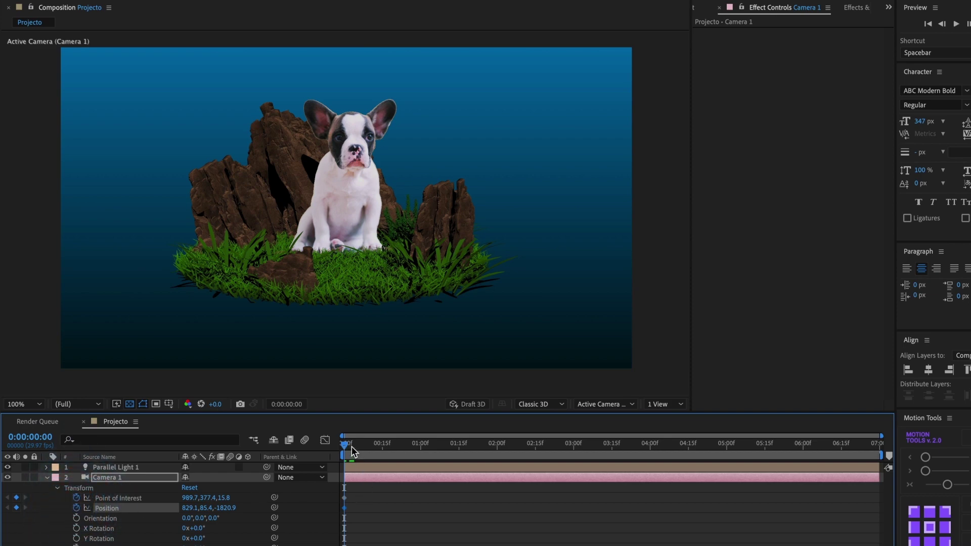
Orbit the camera around the dog at the last frame, refine the opening, and scrub the move
left_click_drag(352, 451, 880, 451)
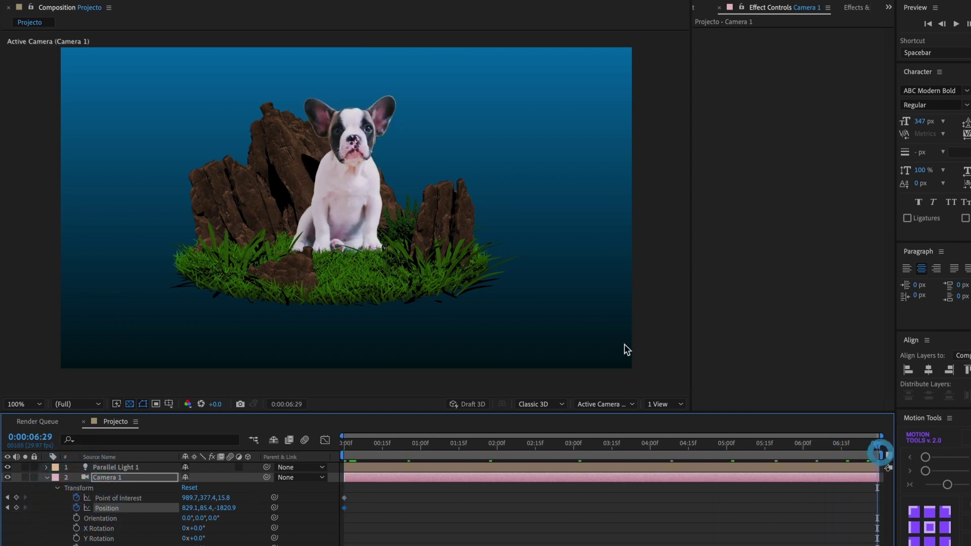
left_click_drag(415, 219, 342, 221)
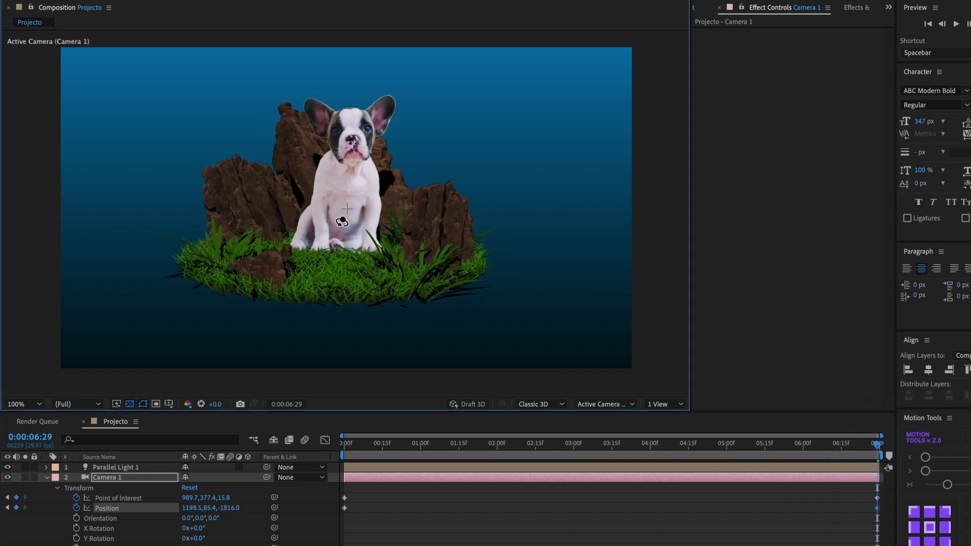
left_click(639, 343)
left_click_drag(879, 444, 318, 461)
left_click(347, 262)
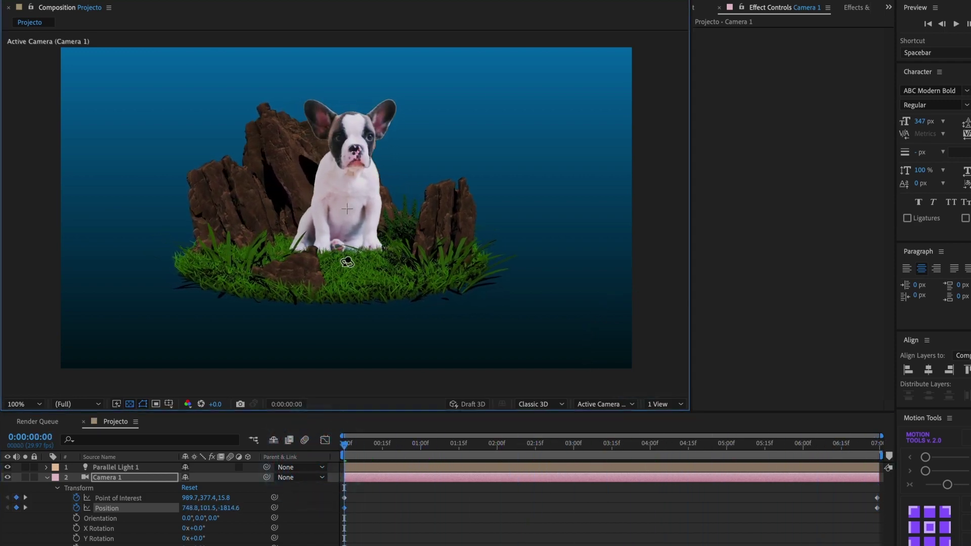
left_click_drag(347, 262, 348, 263)
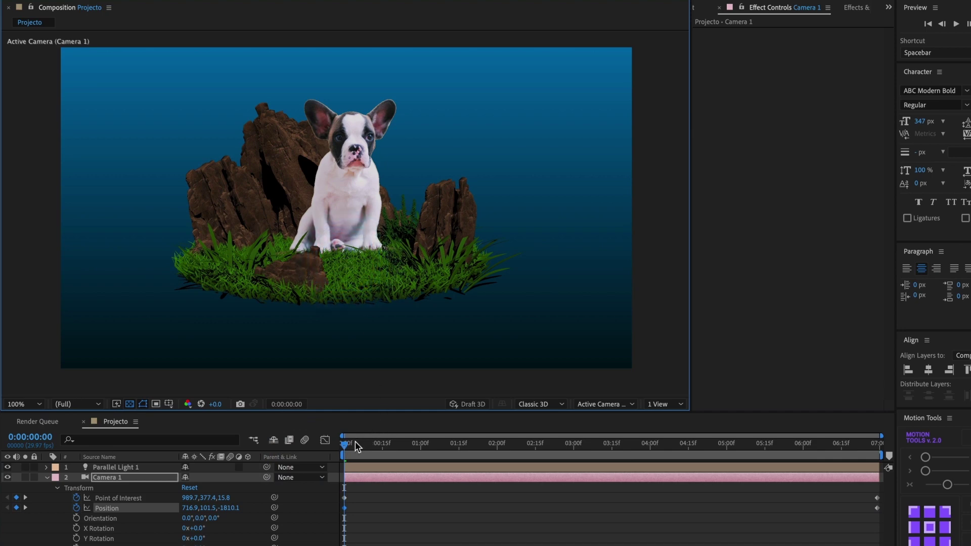
left_click_drag(354, 443, 796, 460)
left_click_drag(605, 454, 315, 452)
Raise the E3D layer's Shadow Maps Map Size to 8192
left_click(47, 478)
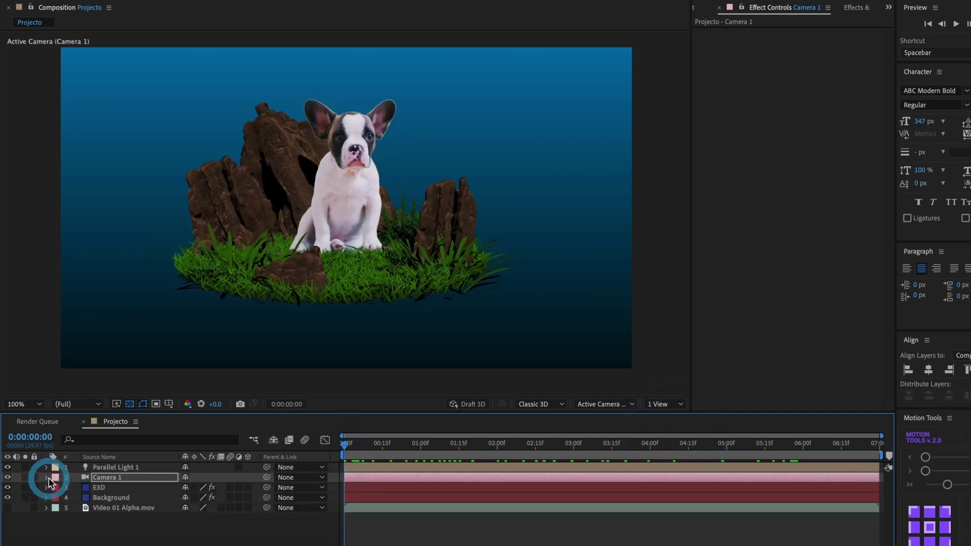
left_click(103, 489)
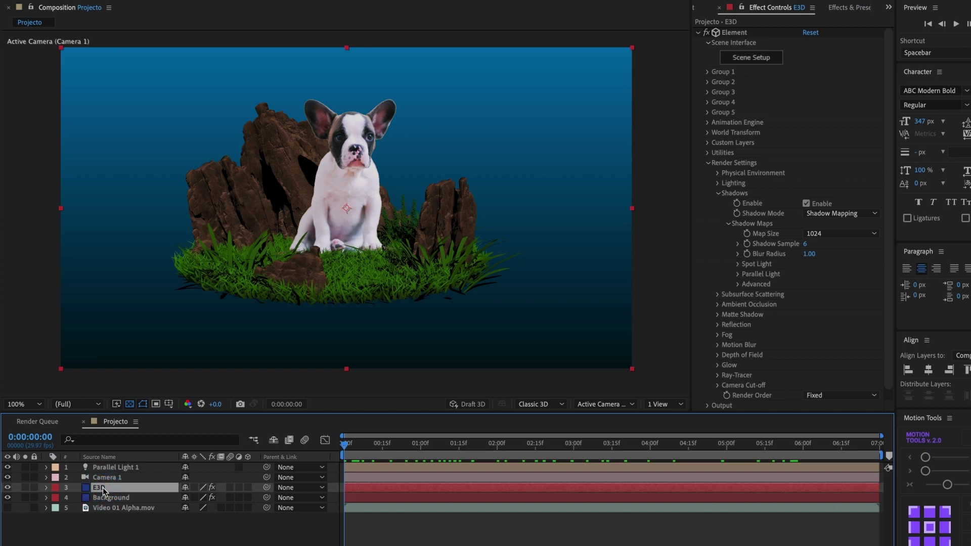
left_click(821, 233)
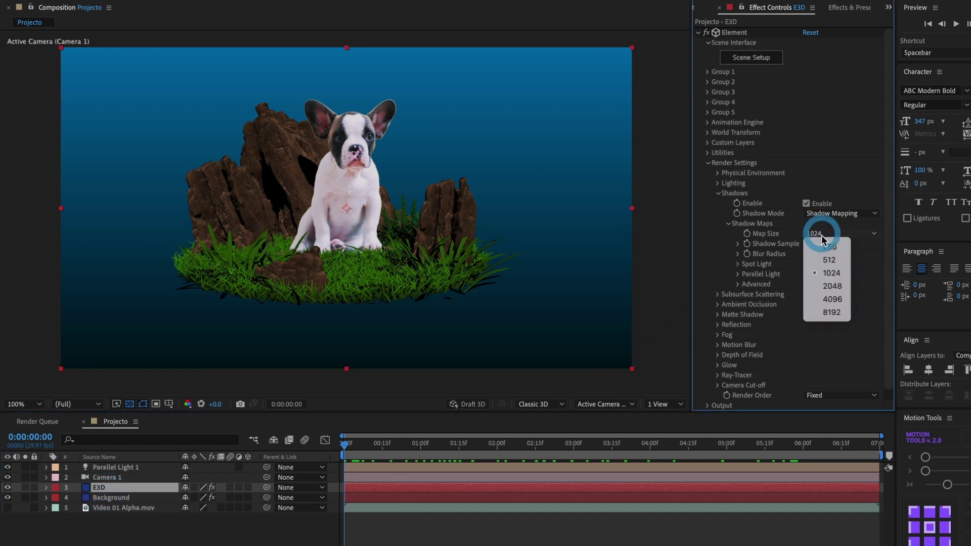
left_click(831, 308)
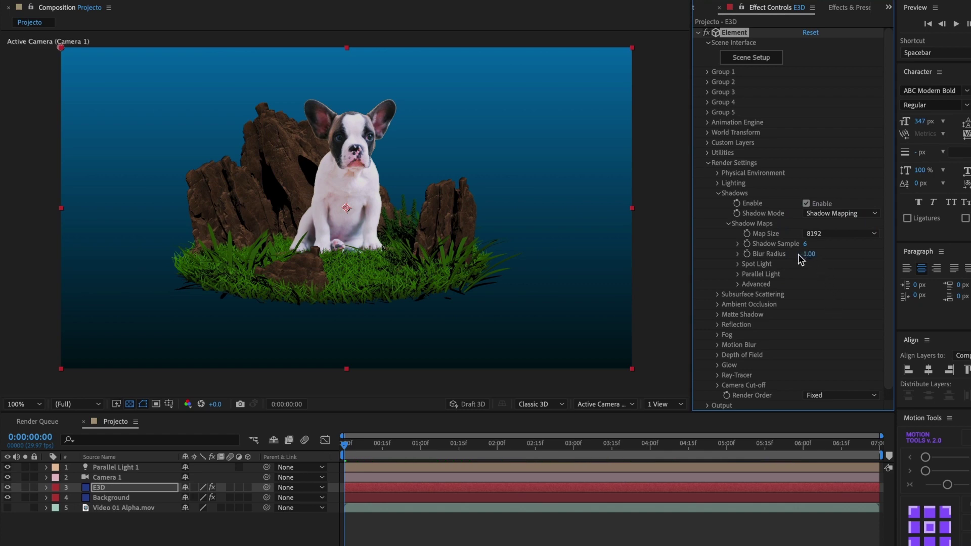
Set the shadow Blur Radius to about 8.98, comparing the softness in a zoomed view
left_click(737, 254)
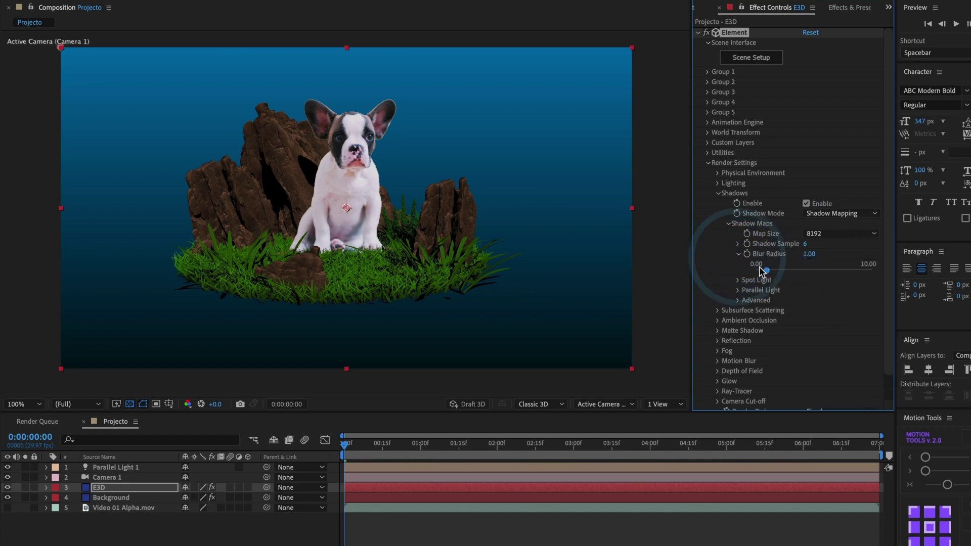
left_click_drag(783, 273, 859, 274)
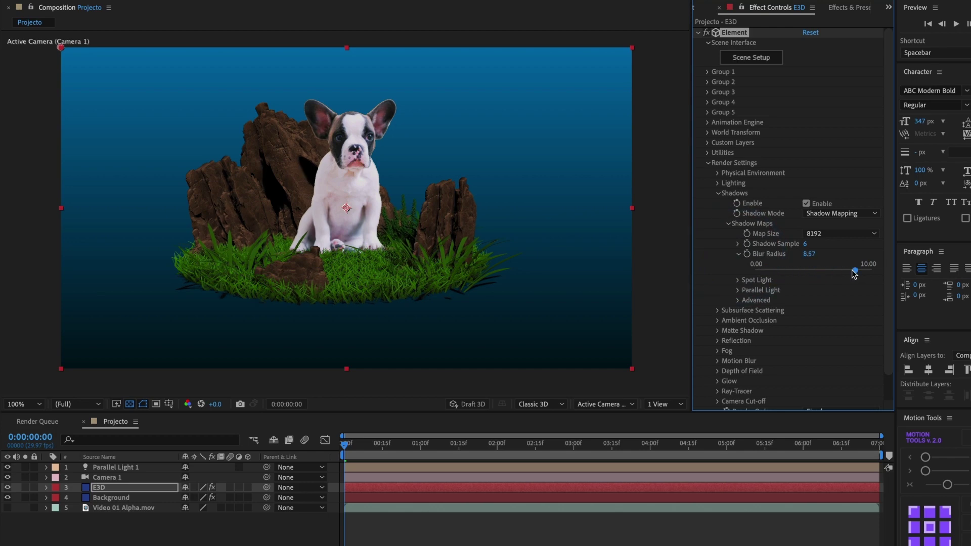
key("period")
left_click_drag(307, 170, 397, 168)
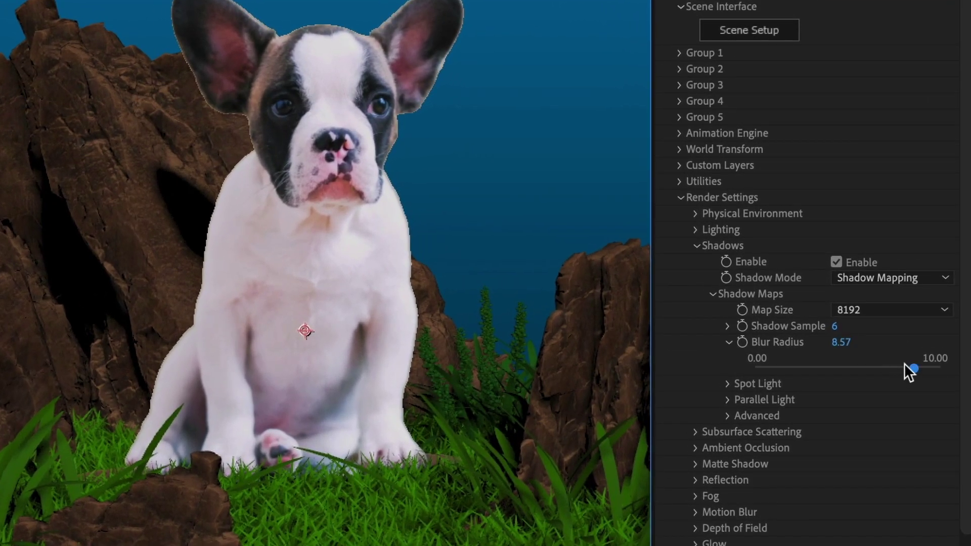
mouse_move(905, 366)
left_mouse_down()
mouse_move(760, 369)
mouse_move(921, 368)
left_mouse_up()
left_click_drag(577, 335, 494, 327)
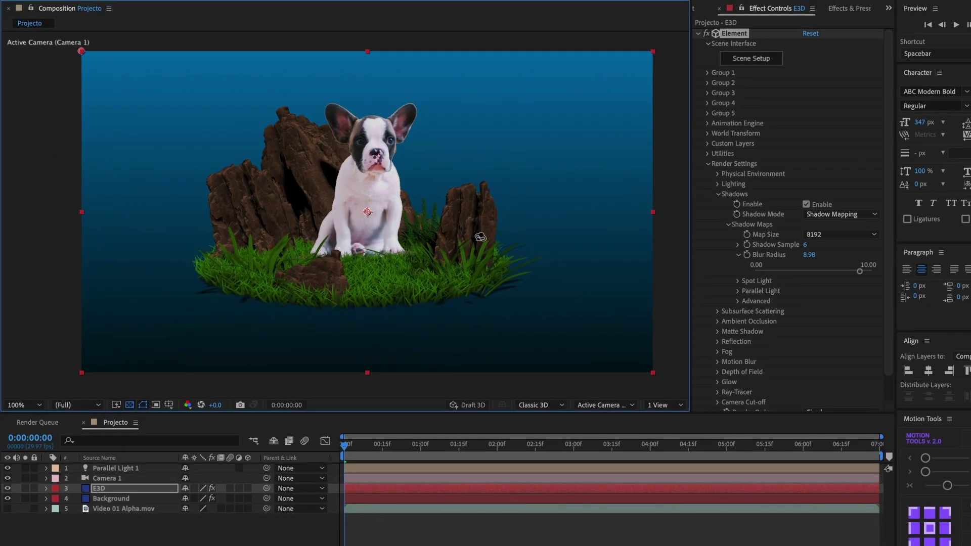
left_click(378, 346)
Enable ambient occlusion with an SSAO Intensity of 4.0
left_click(719, 195)
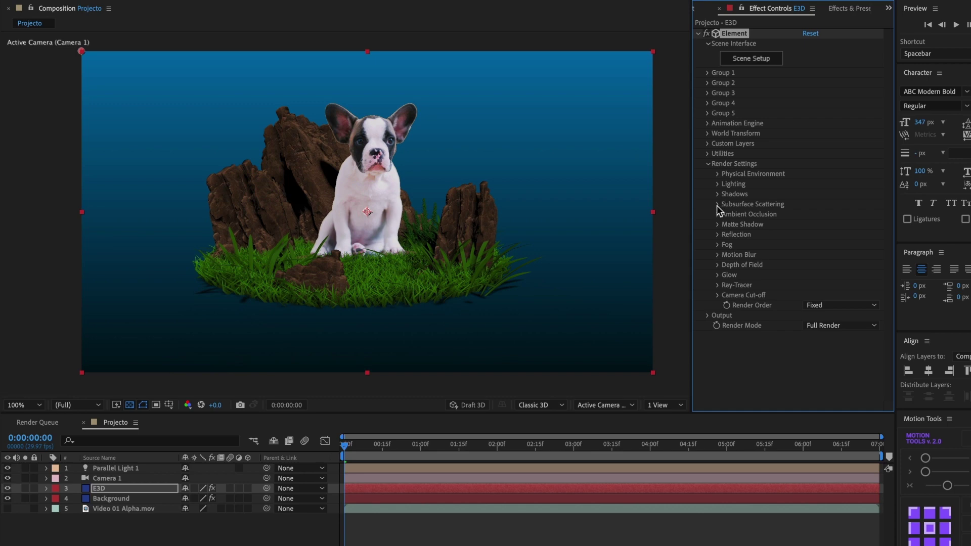
left_click(718, 214)
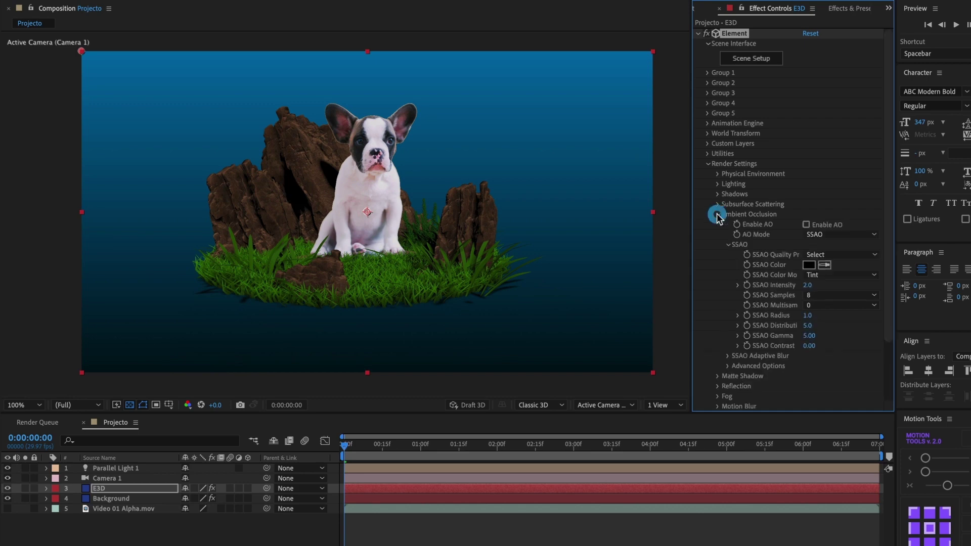
left_click(805, 225)
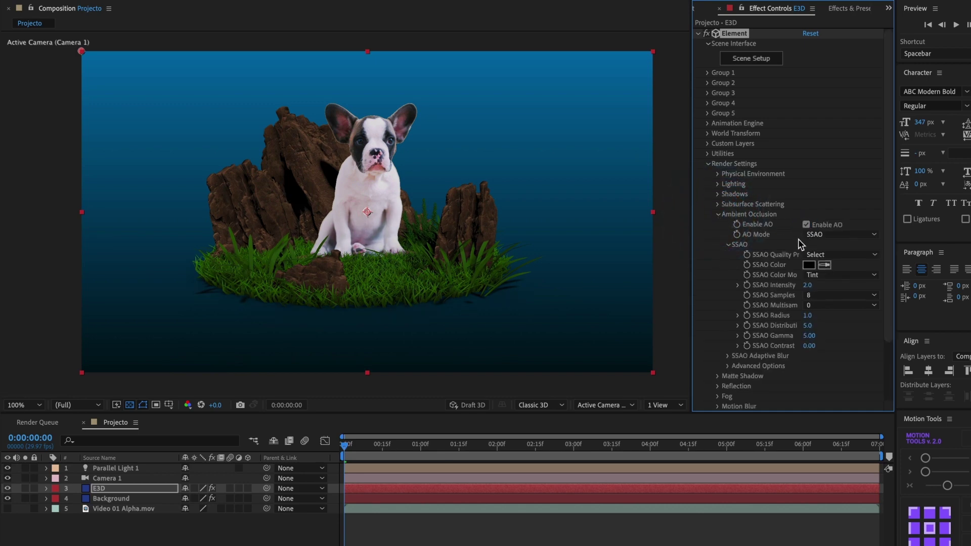
left_click(808, 286)
type("4")
key("Return")
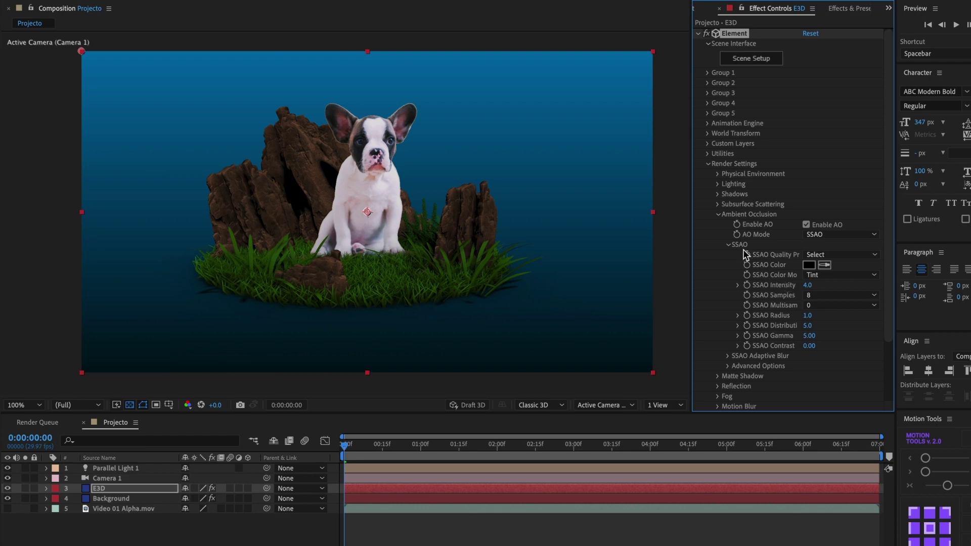
left_click(718, 215)
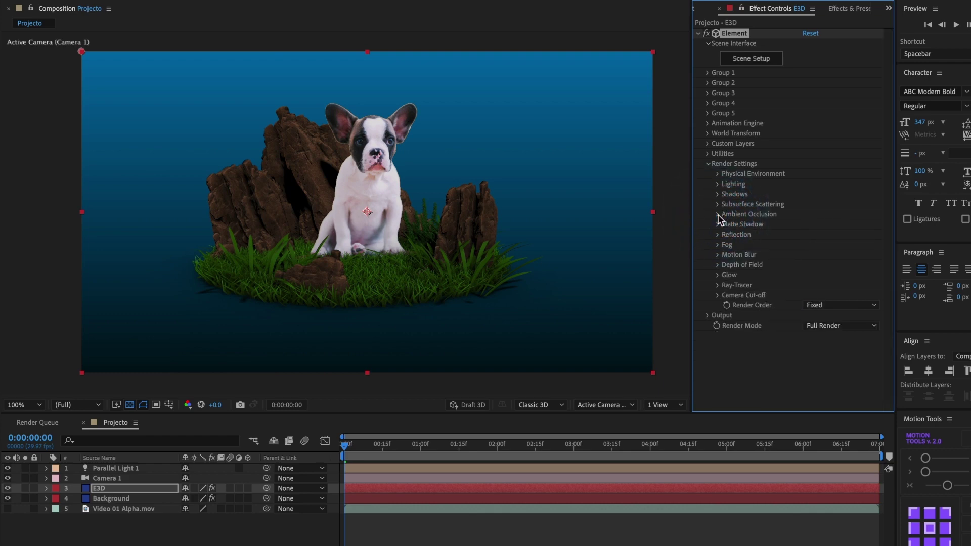
Add the Single Light lighting preset to the Element 3D scene
left_click(717, 185)
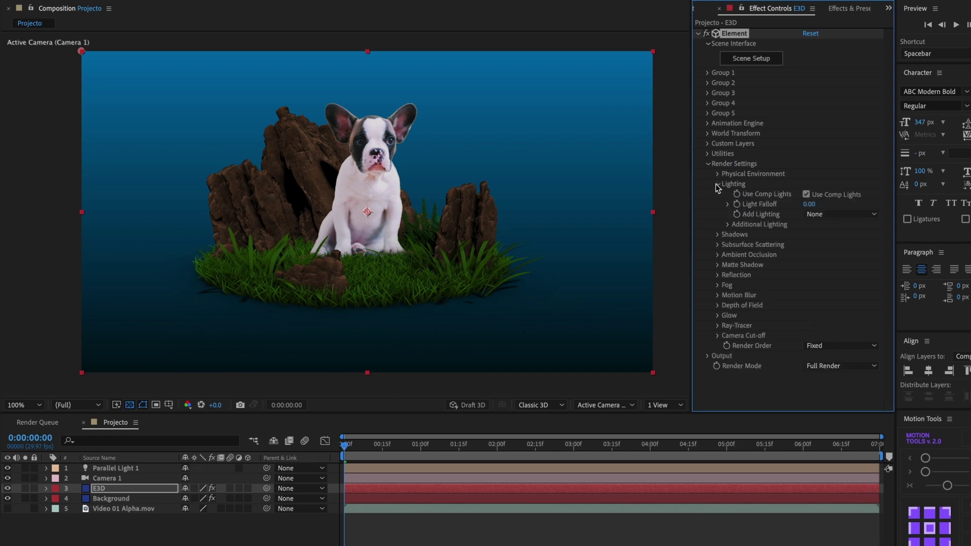
left_click(820, 215)
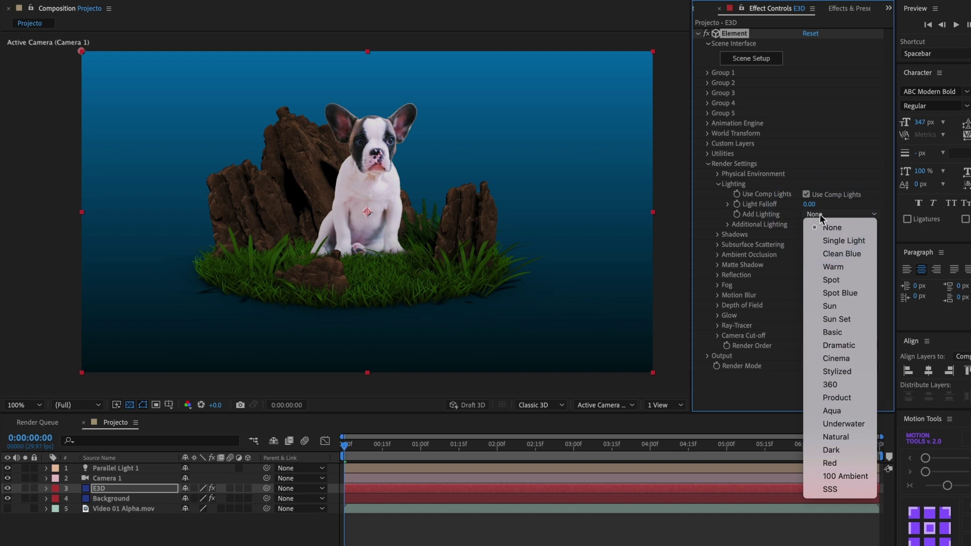
left_click(830, 237)
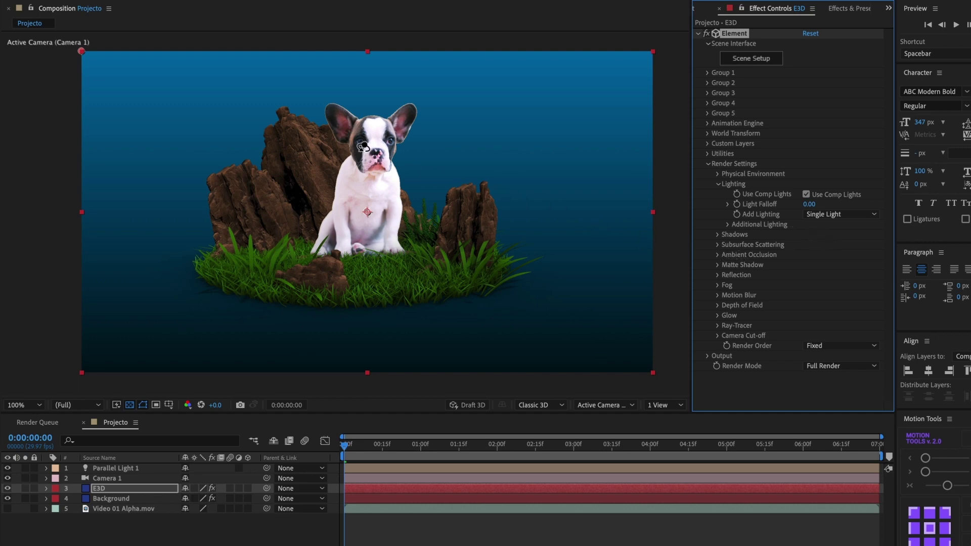
Zoom the viewer to 400% and set Output > Sampling & Aliasing FXAA Smoothing to 2
key("period")
scroll(396, 243, "up", 2)
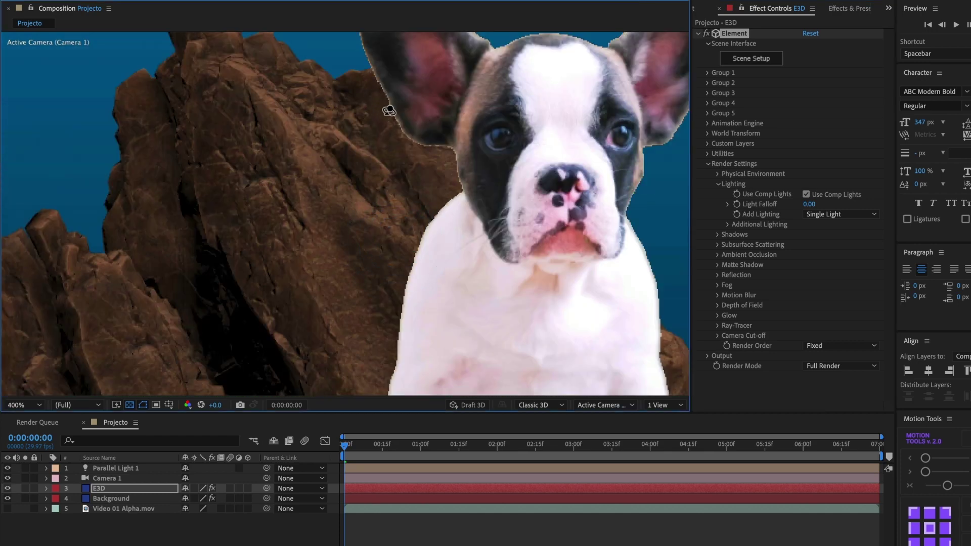
left_click(718, 184)
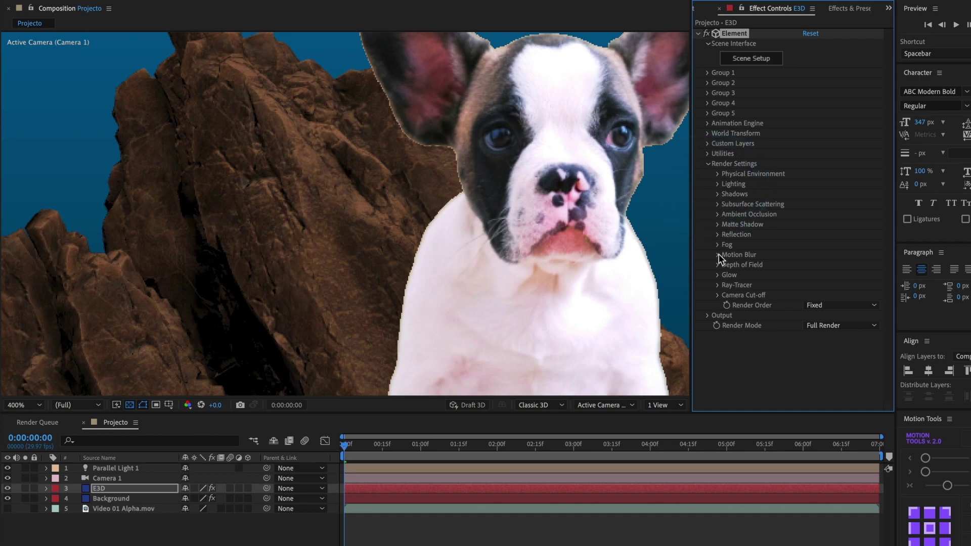
left_click(709, 315)
scroll(708, 315, "down", 3)
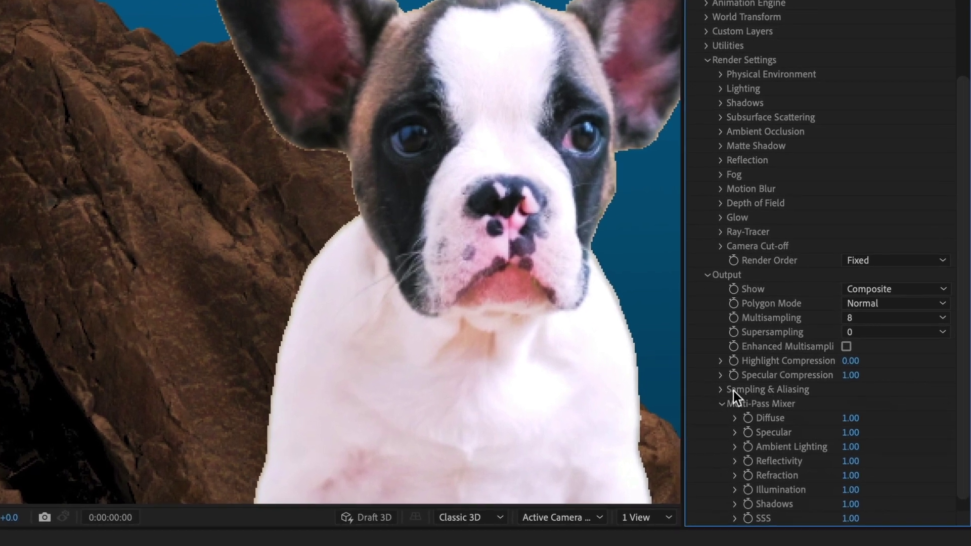
left_click(721, 391)
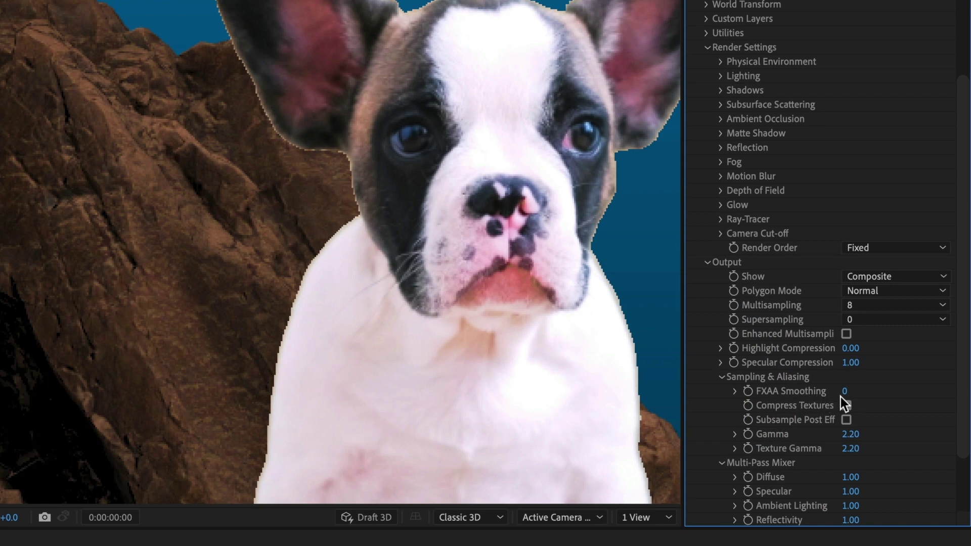
left_click(845, 392)
left_click(846, 405)
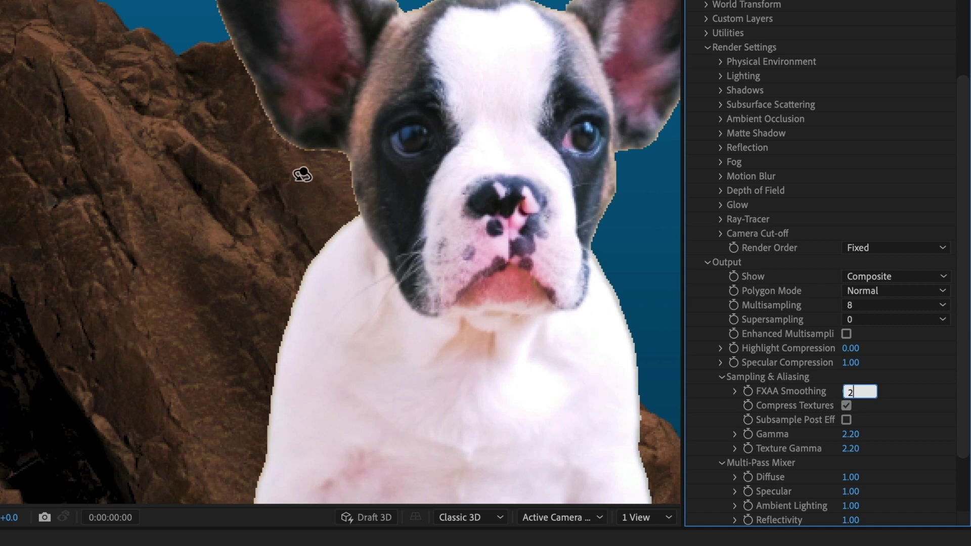
key("Return")
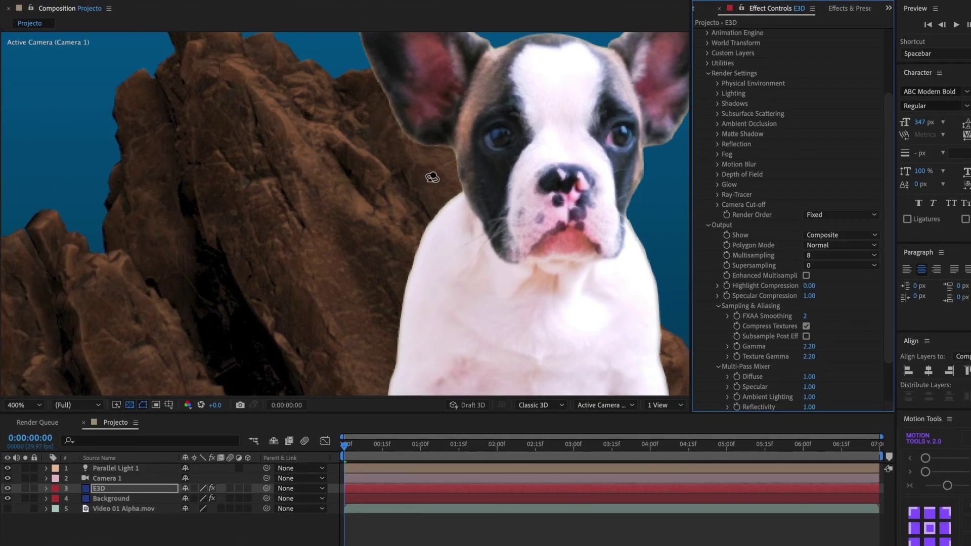
scroll(433, 177, "down", 1)
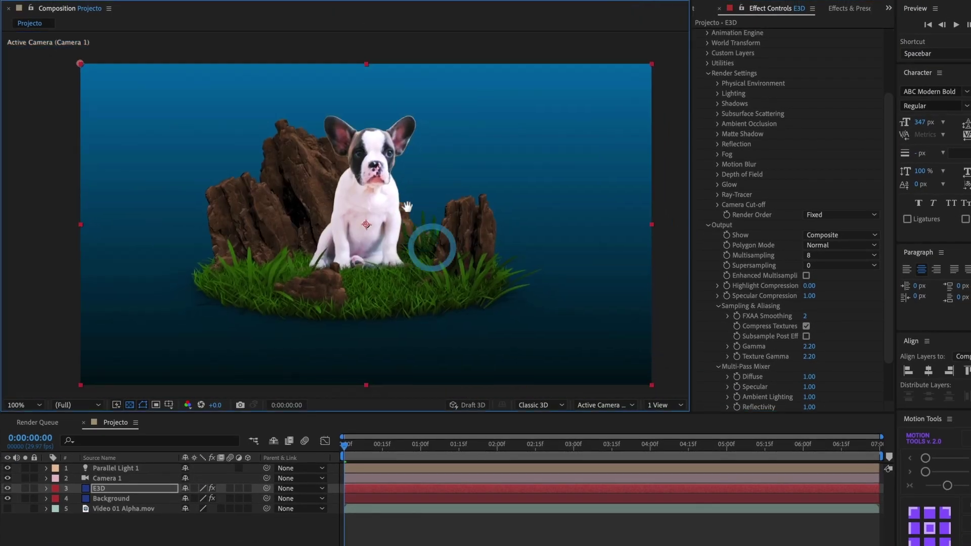